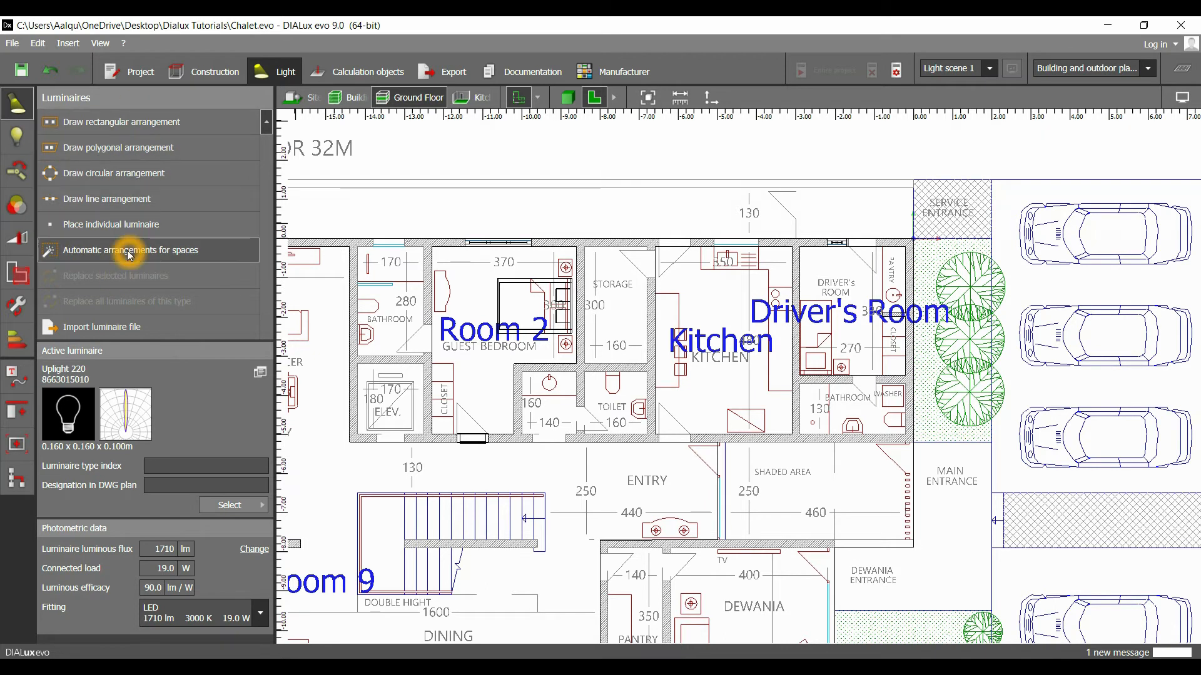
Open the luminaire selection to look over the previously used luminaires, and return to the ground floor plan around the kitchen
left_click(84, 409)
left_click(214, 504)
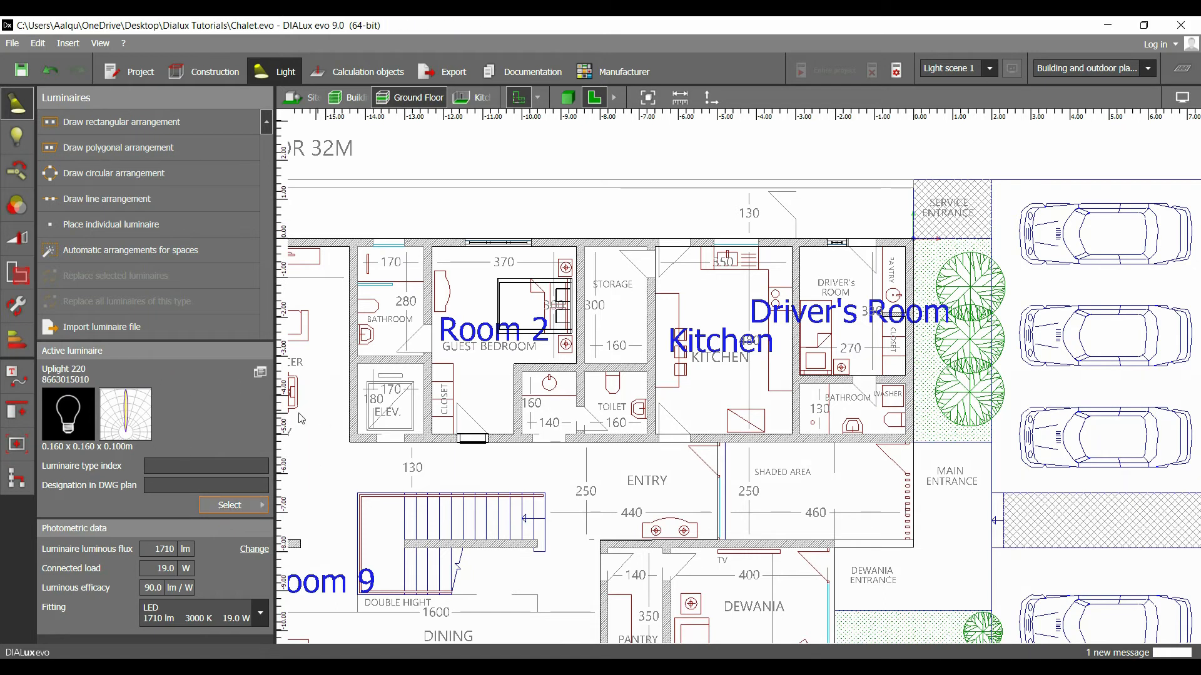
left_click(230, 504)
scroll(382, 242, "down", 3)
scroll(384, 239, "up", 3)
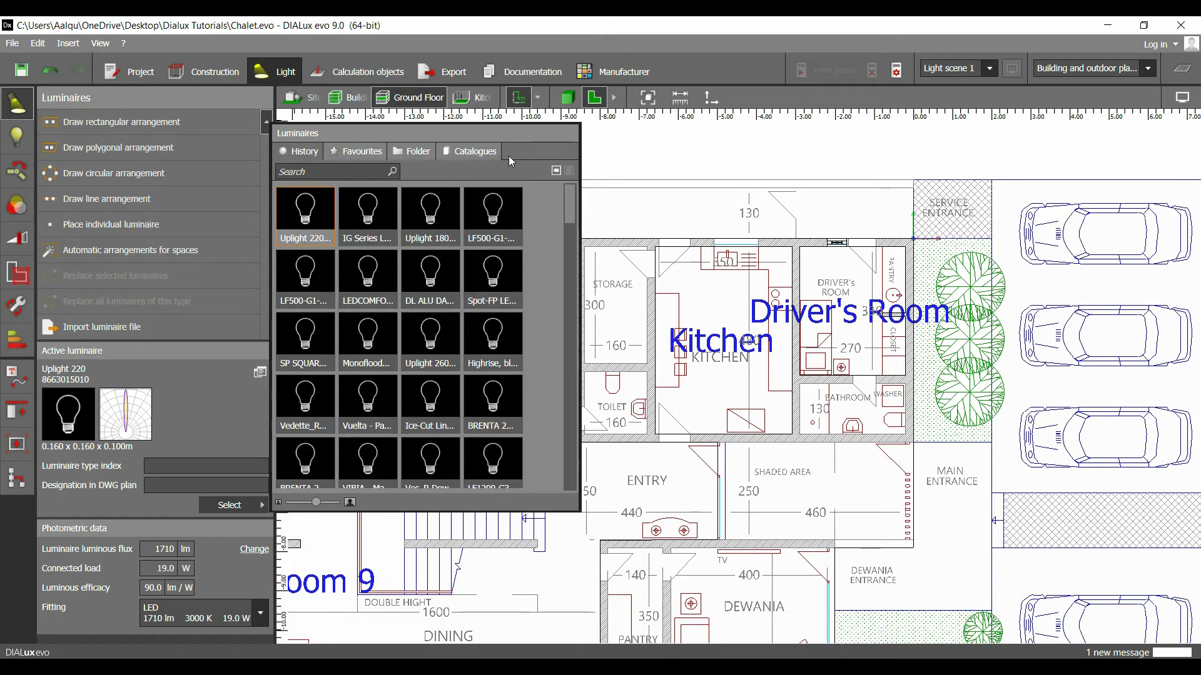
left_click_drag(742, 375, 688, 398)
scroll(688, 399, "up", 3)
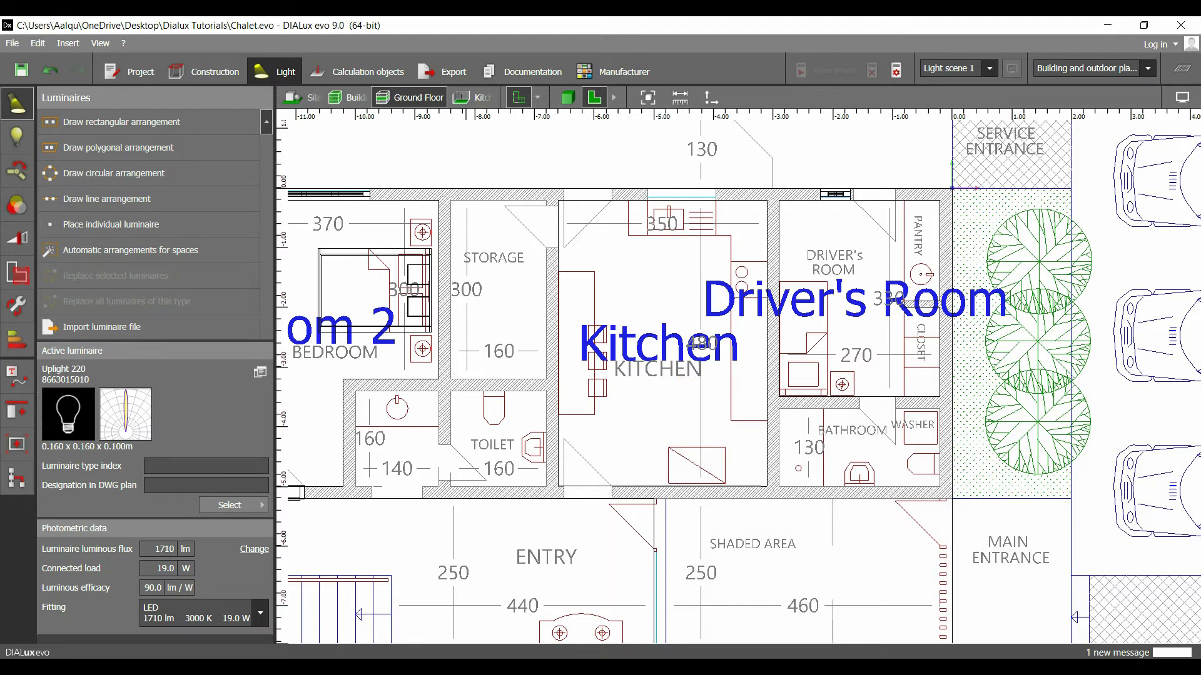
Switch to the Chrome browser and open the Esse-Ci product catalogue from its bookmark
key("alt+Tab")
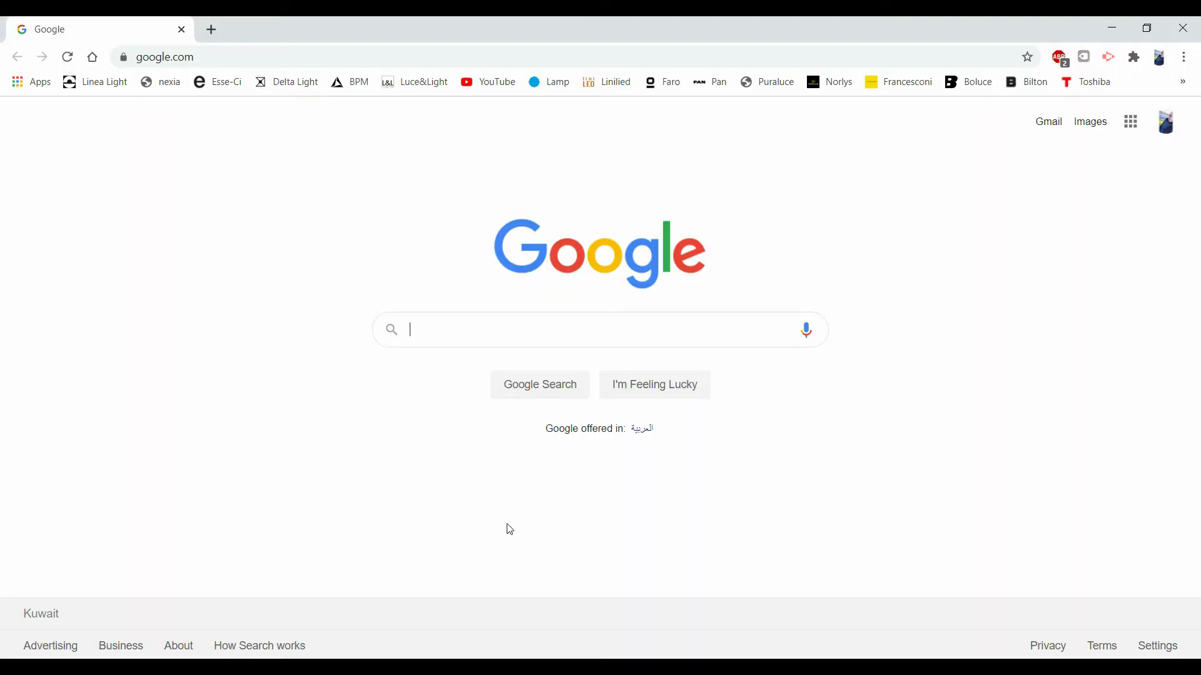
left_click(215, 82)
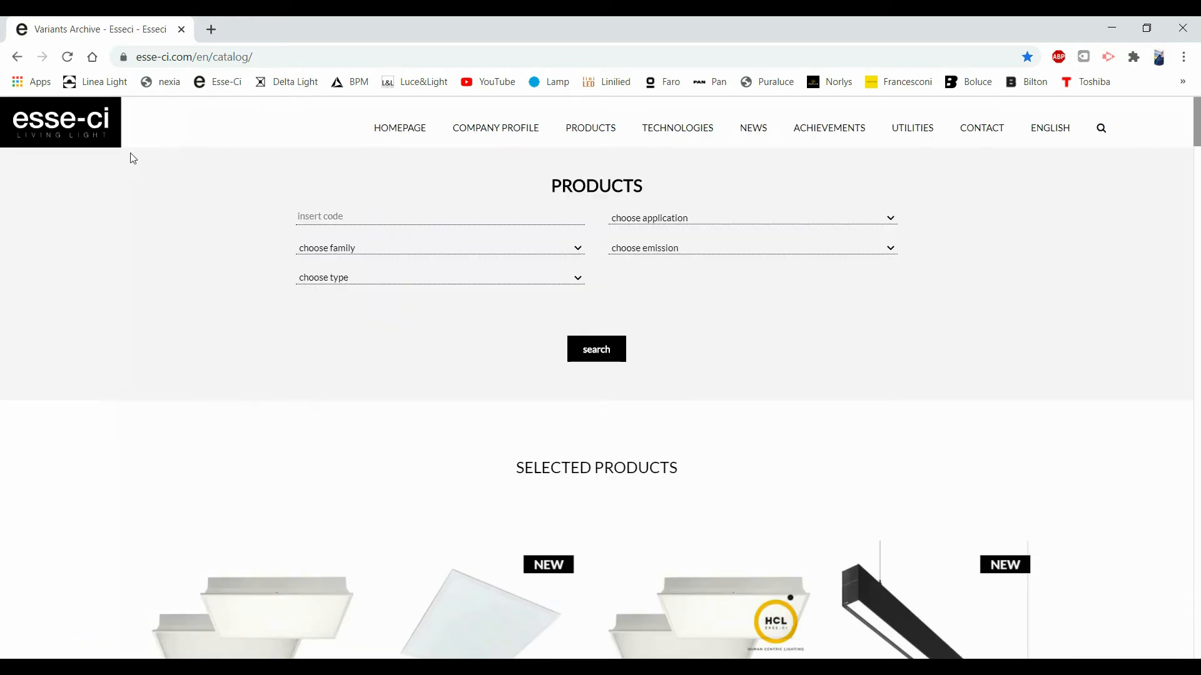
Look through the selected products in the Esse-Ci catalogue and open the BOX LED product page
scroll(388, 273, "down", 5)
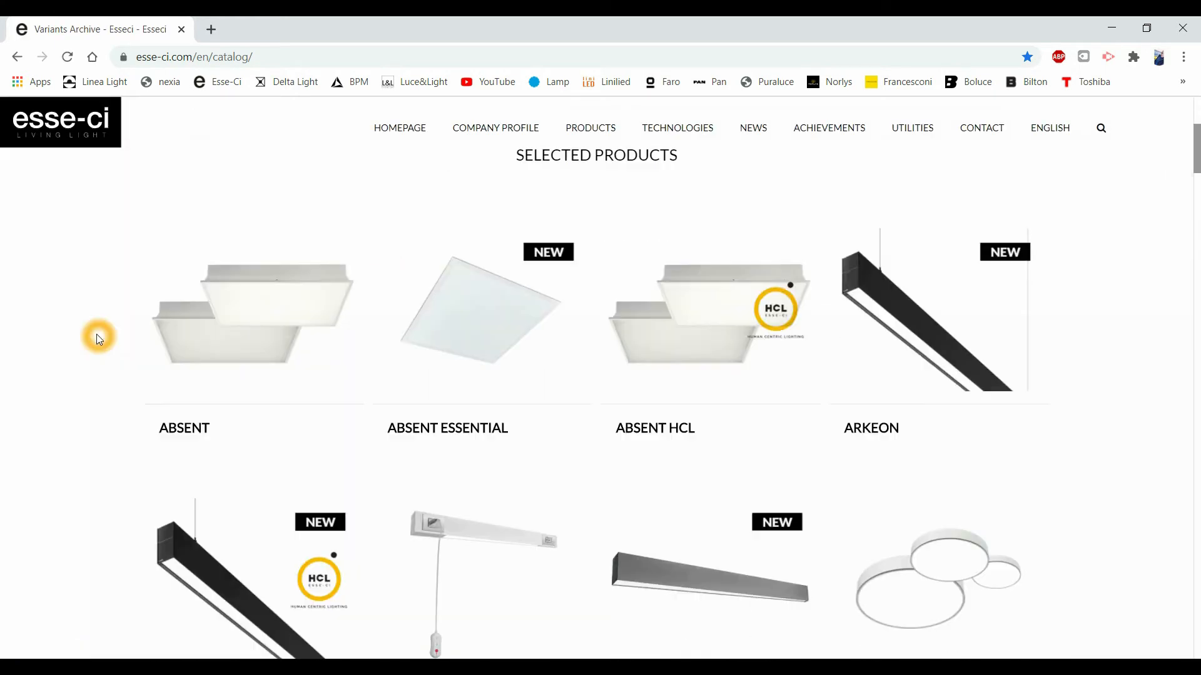
scroll(111, 317, "down", 9)
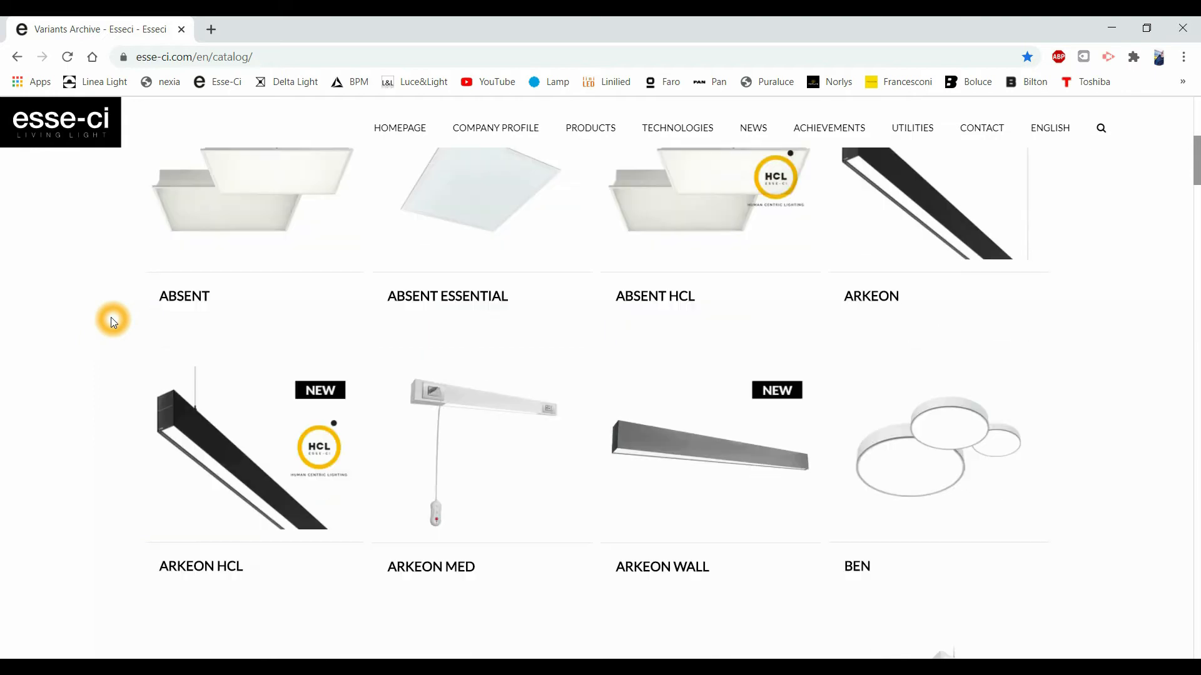
scroll(111, 317, "down", 3)
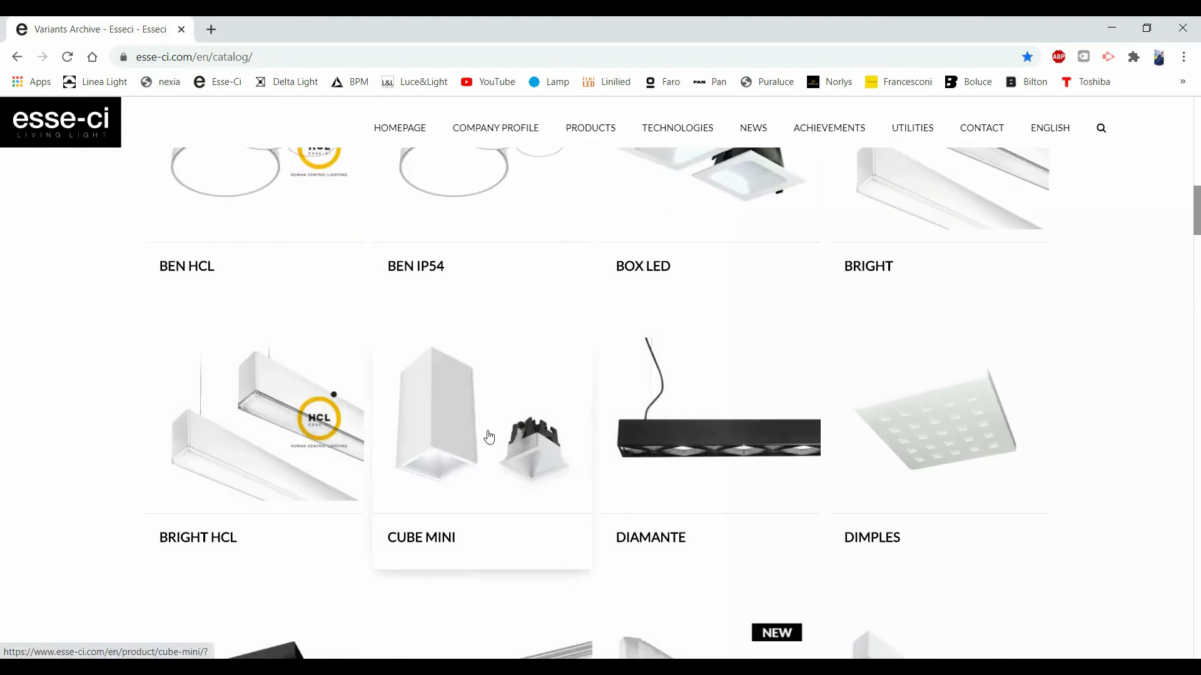
scroll(488, 438, "down", 3)
scroll(312, 263, "down", 1)
scroll(373, 355, "down", 3)
left_click(376, 356)
scroll(375, 356, "down", 2)
scroll(417, 390, "down", 3)
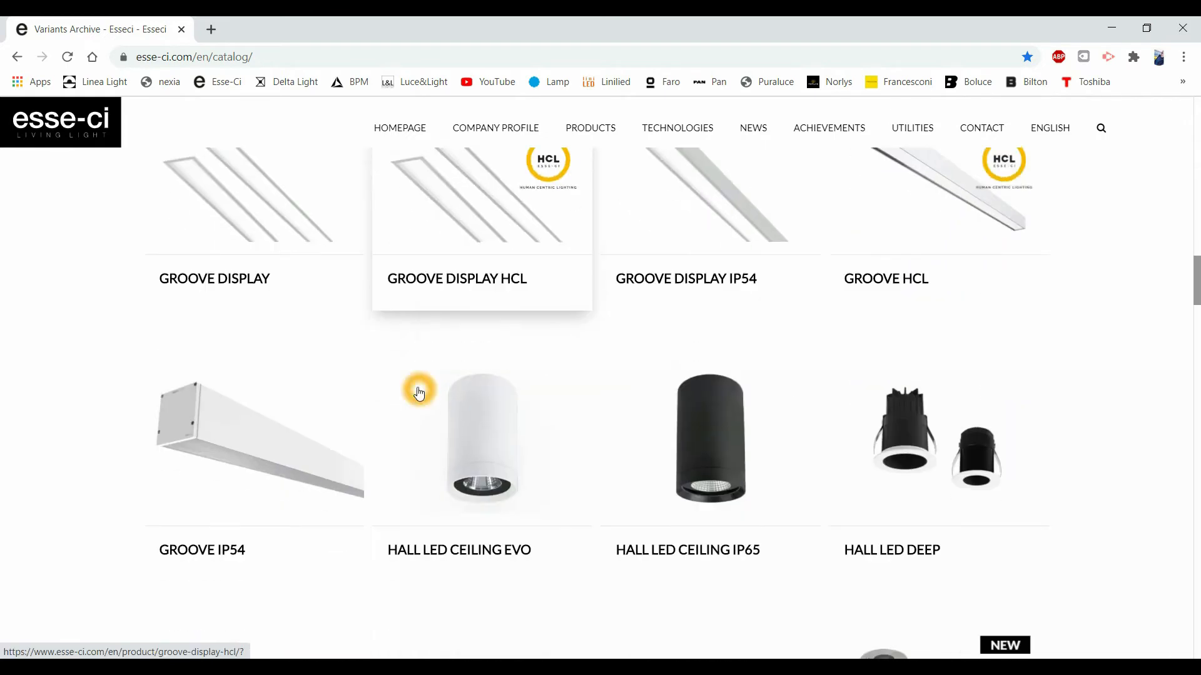
scroll(725, 404, "down", 3)
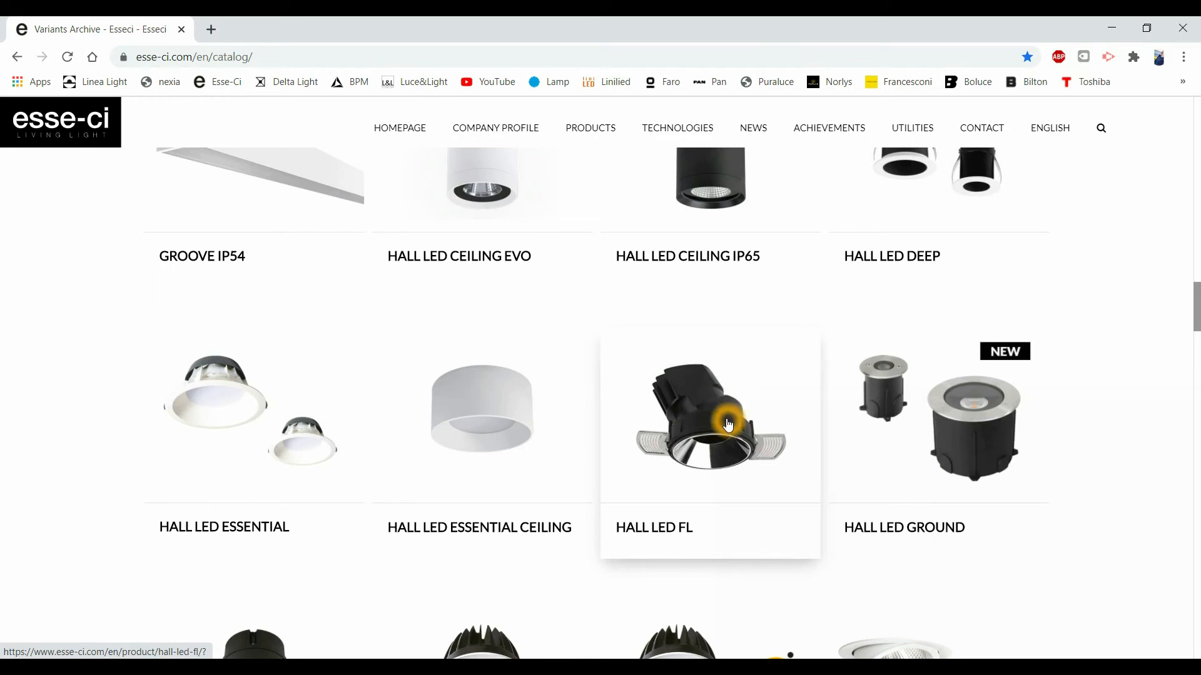
scroll(688, 425, "down", 5)
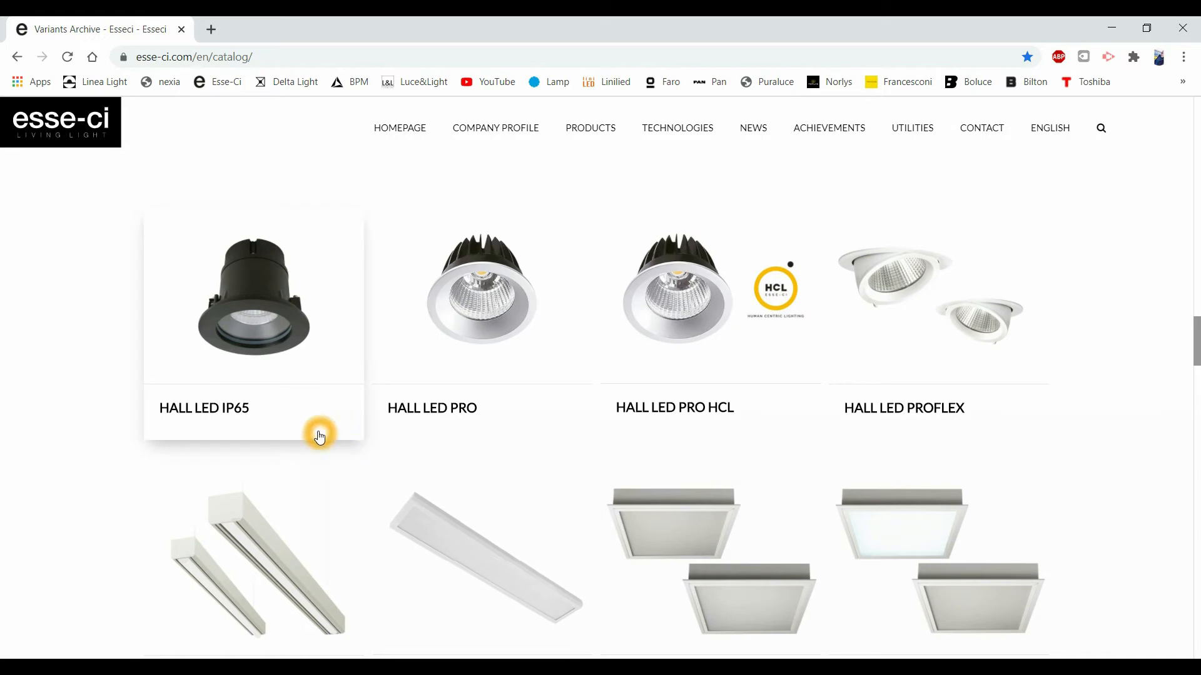
scroll(489, 455, "up", 5)
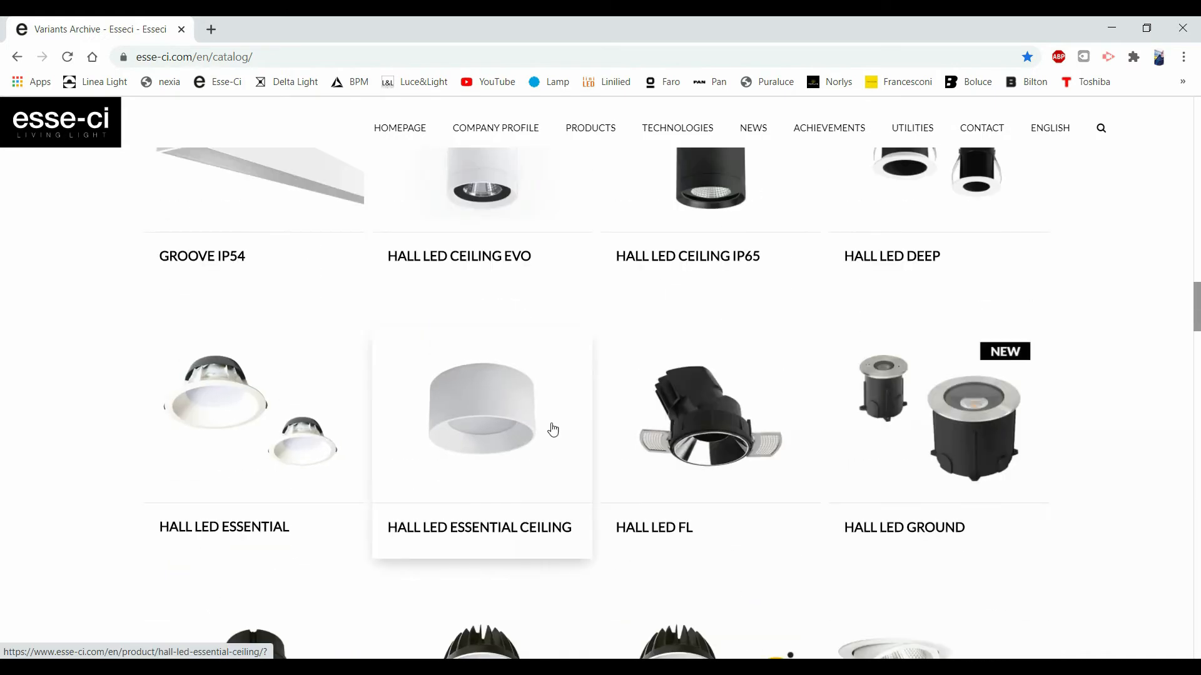
scroll(550, 424, "down", 4)
scroll(526, 431, "down", 6)
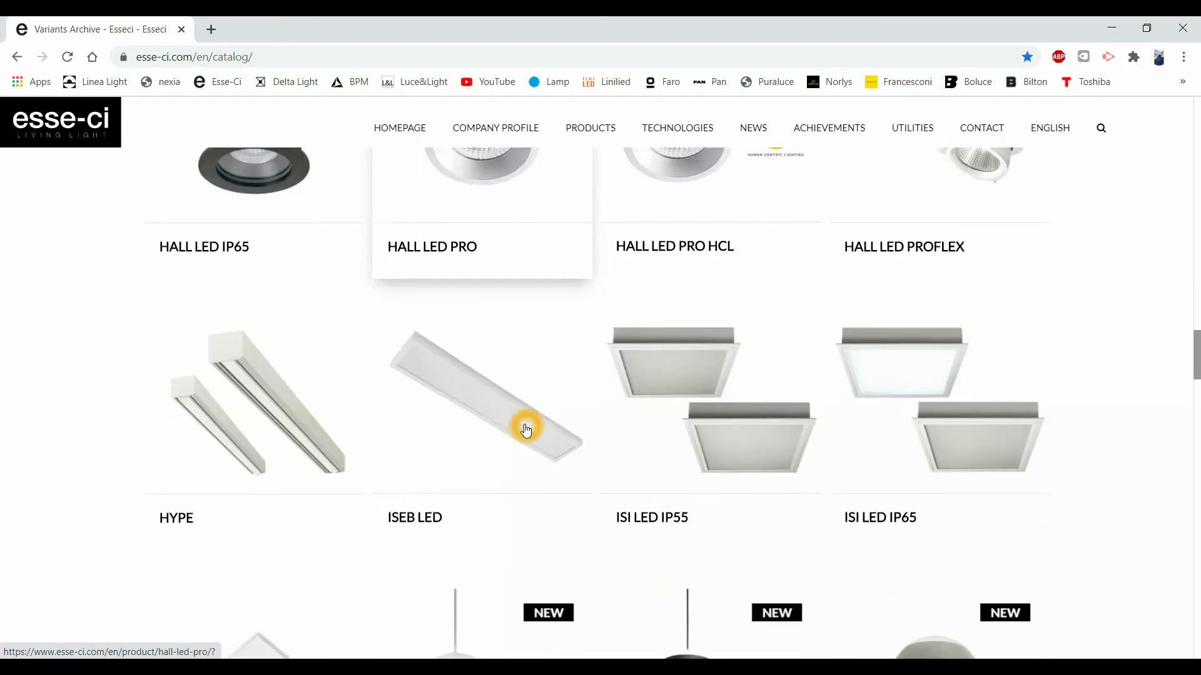
scroll(526, 430, "up", 4)
scroll(595, 428, "up", 9)
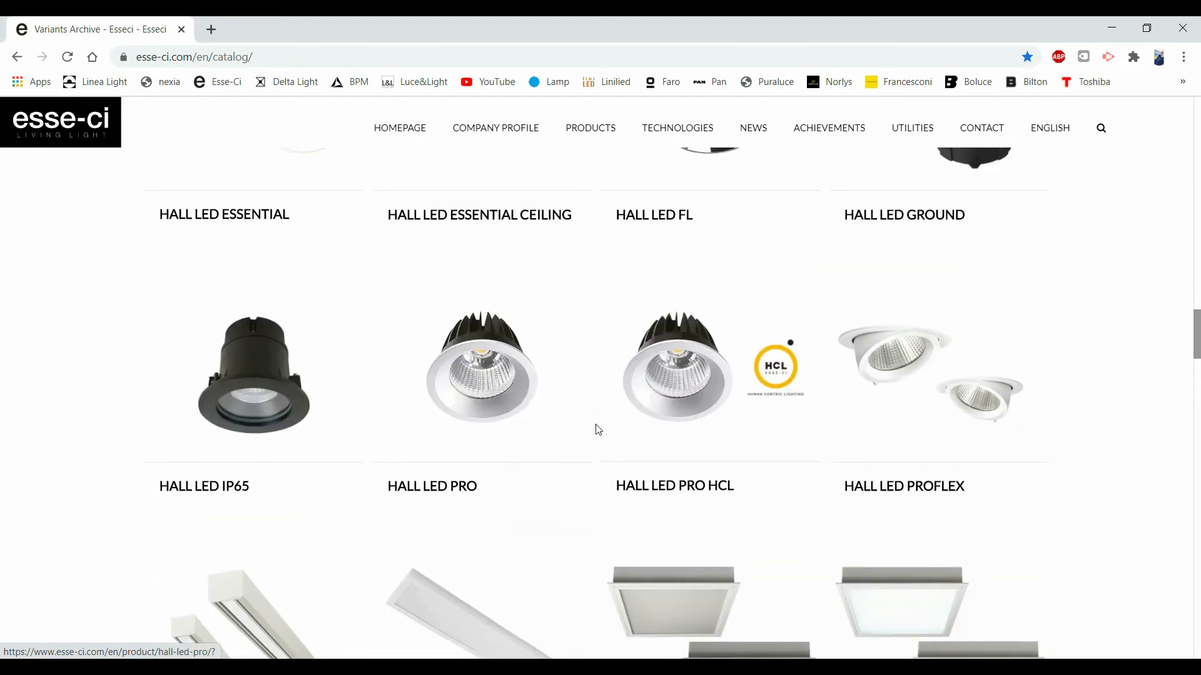
scroll(595, 426, "up", 5)
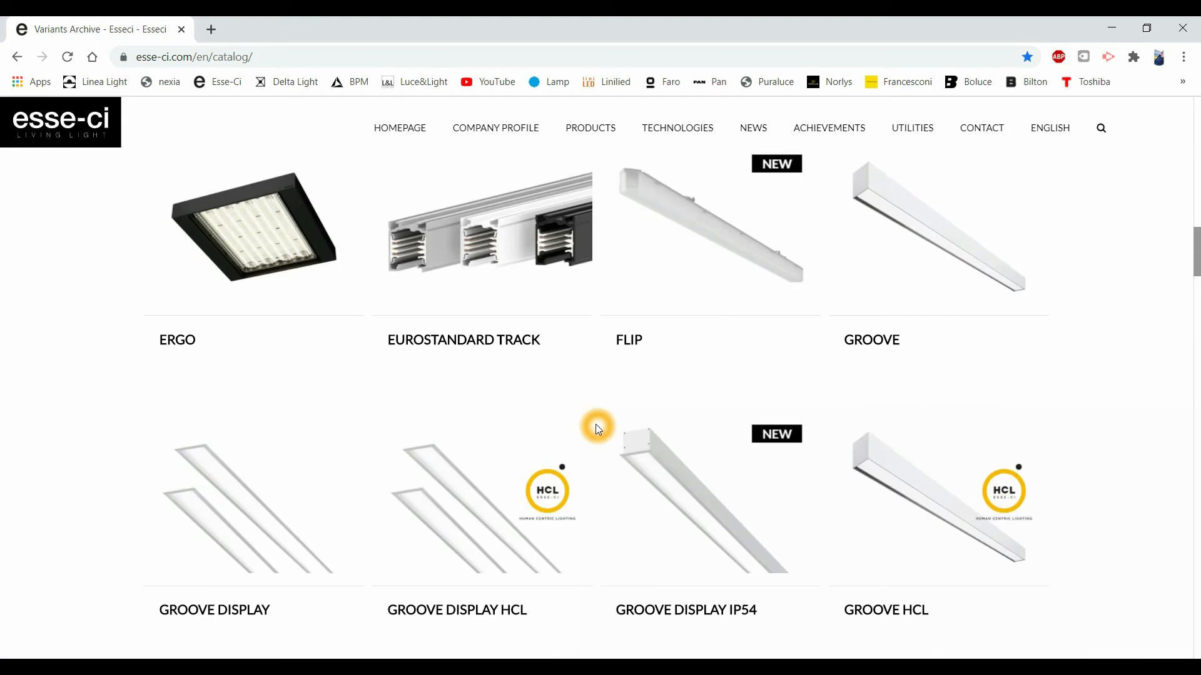
scroll(596, 426, "up", 7)
scroll(595, 428, "up", 4)
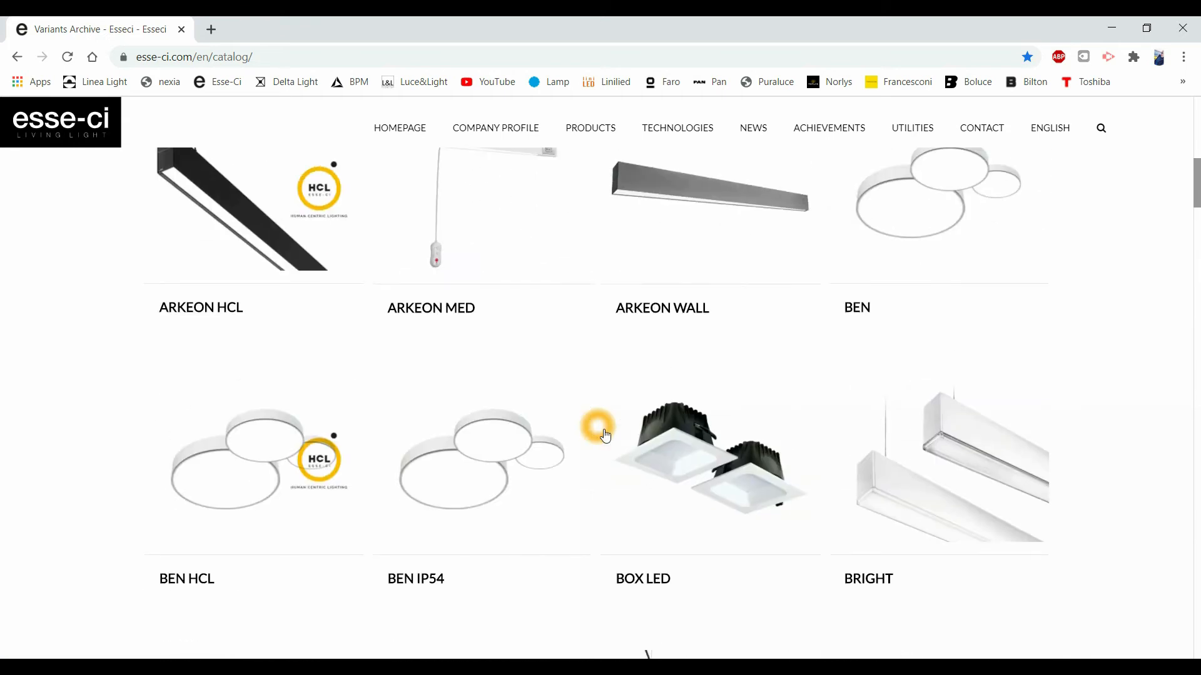
left_click(691, 437)
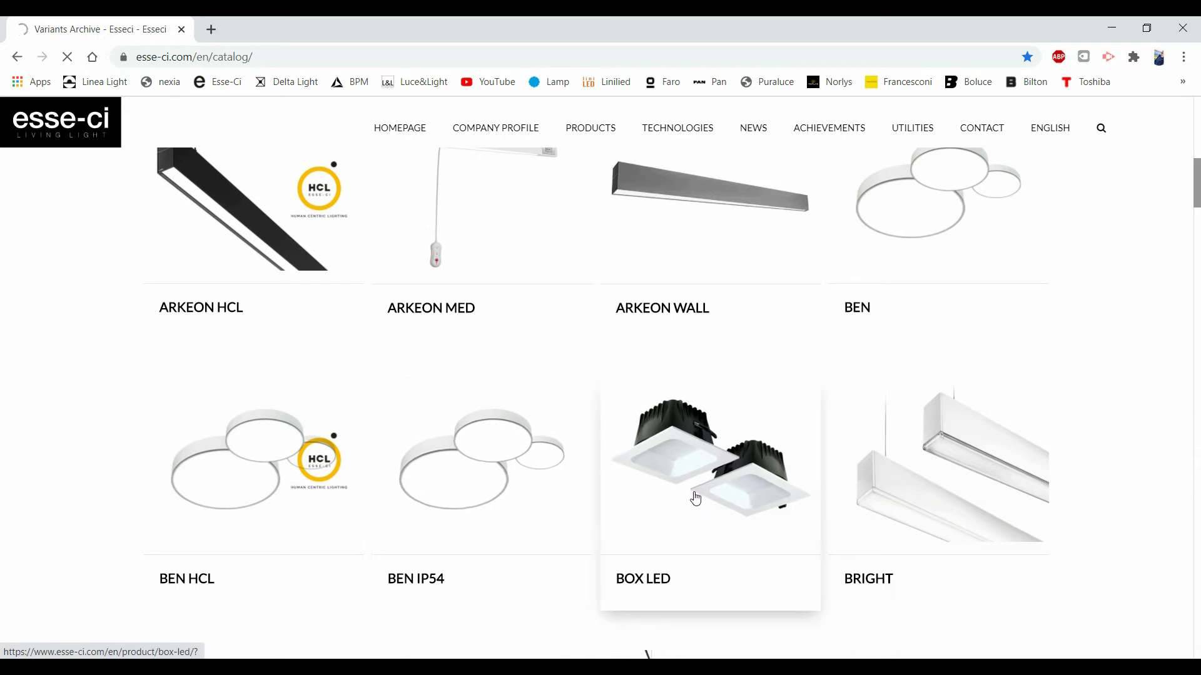
Examine the BOX LED MINI download options and the power and flux values in its datasheet tables
scroll(514, 315, "down", 9)
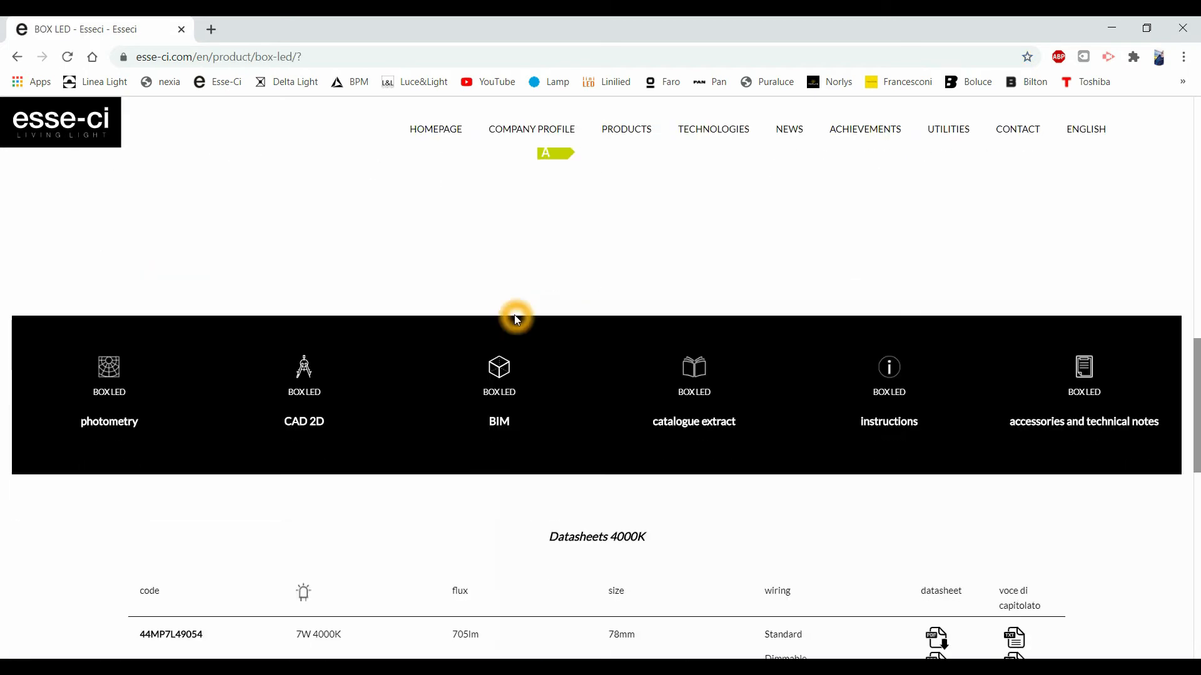
scroll(454, 362, "down", 3)
scroll(452, 358, "up", 6)
scroll(279, 350, "down", 4)
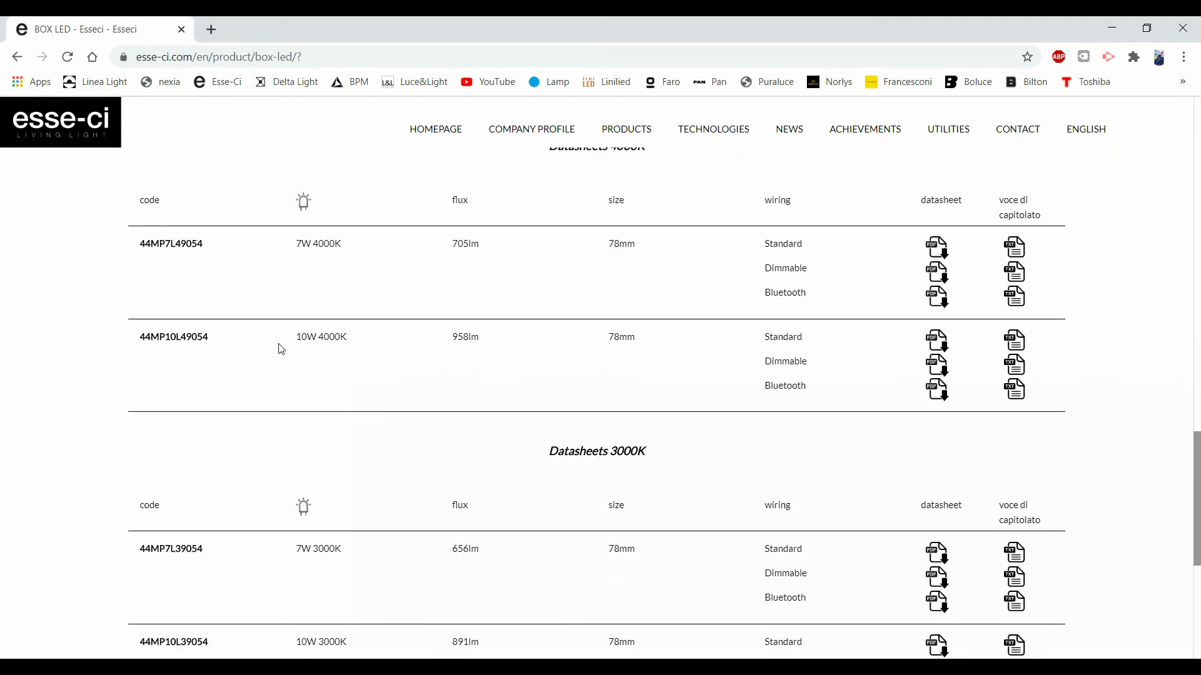
left_click(335, 345)
left_click(331, 335)
scroll(362, 335, "up", 14)
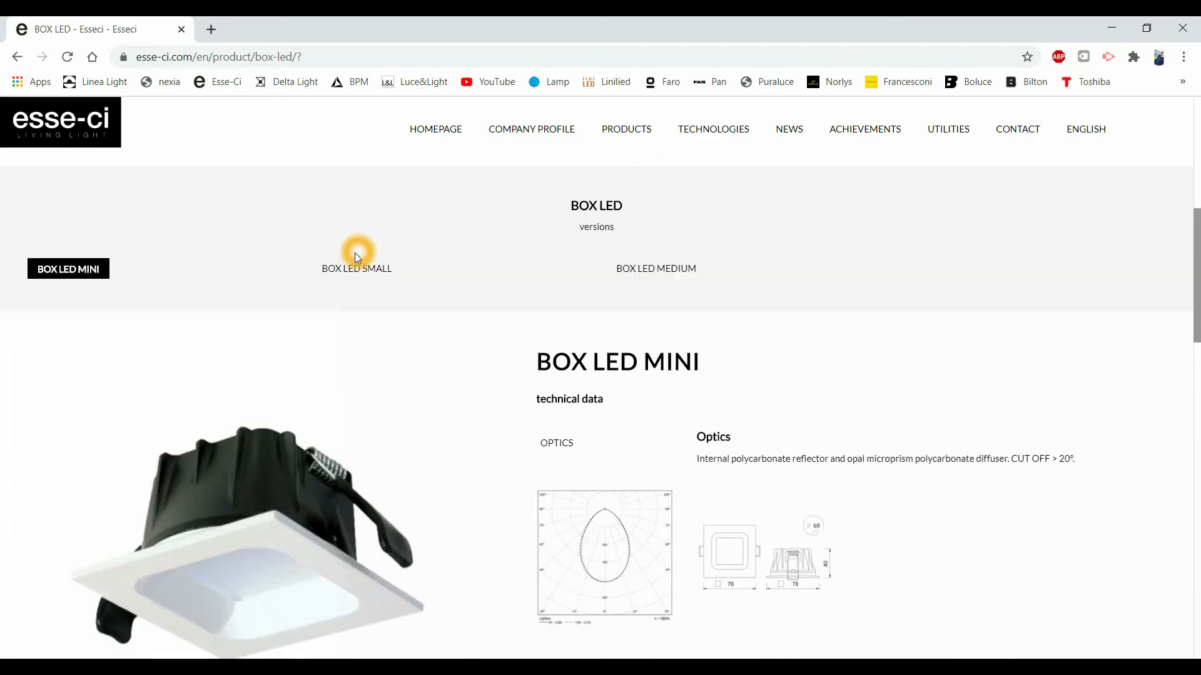
Show the BOX LED SMALL version and examine its 4000K datasheet table and technical data
left_click(355, 258)
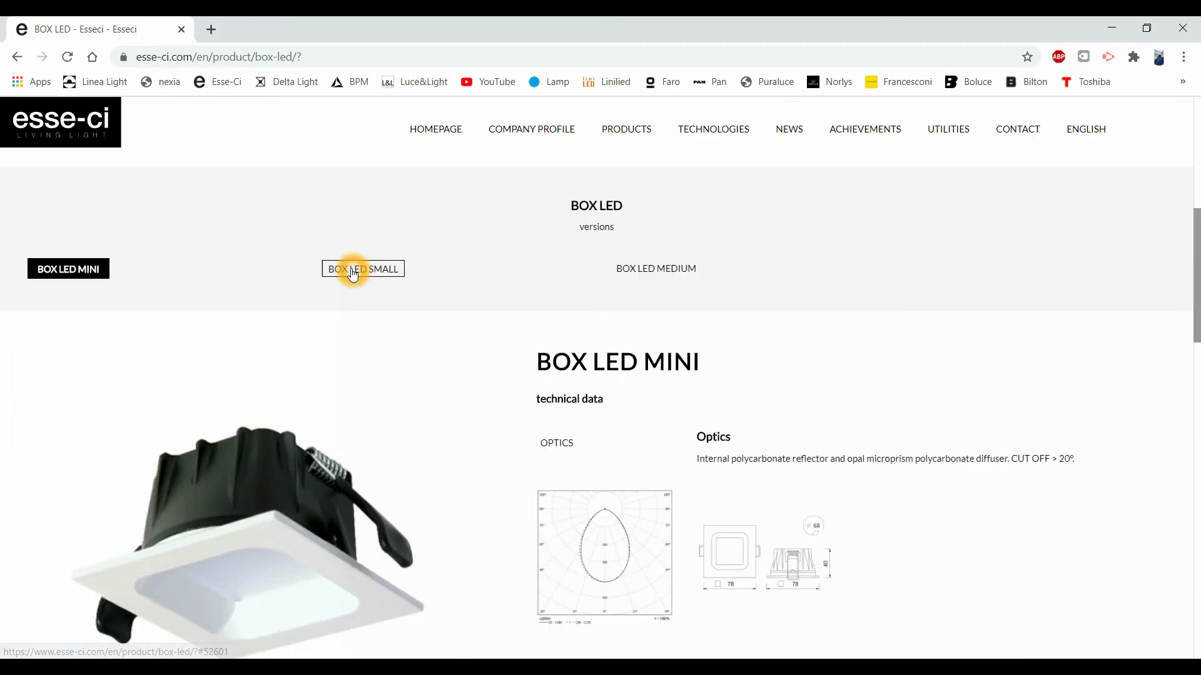
scroll(355, 322, "down", 15)
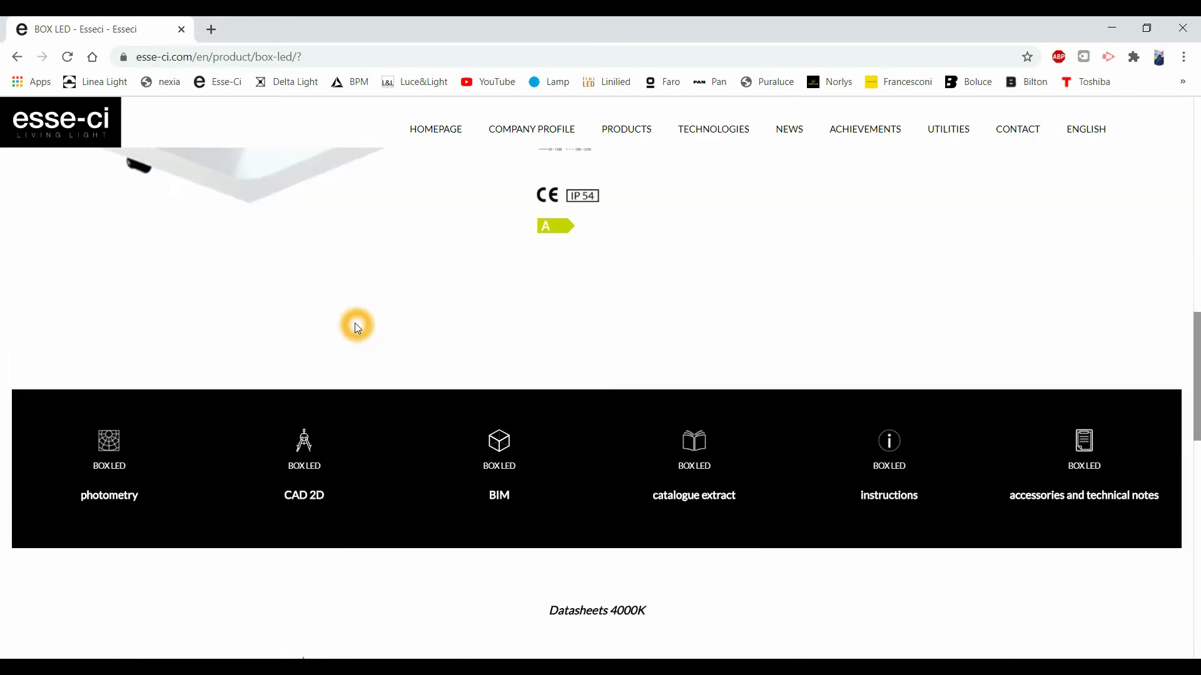
left_click(303, 270)
left_click(303, 251)
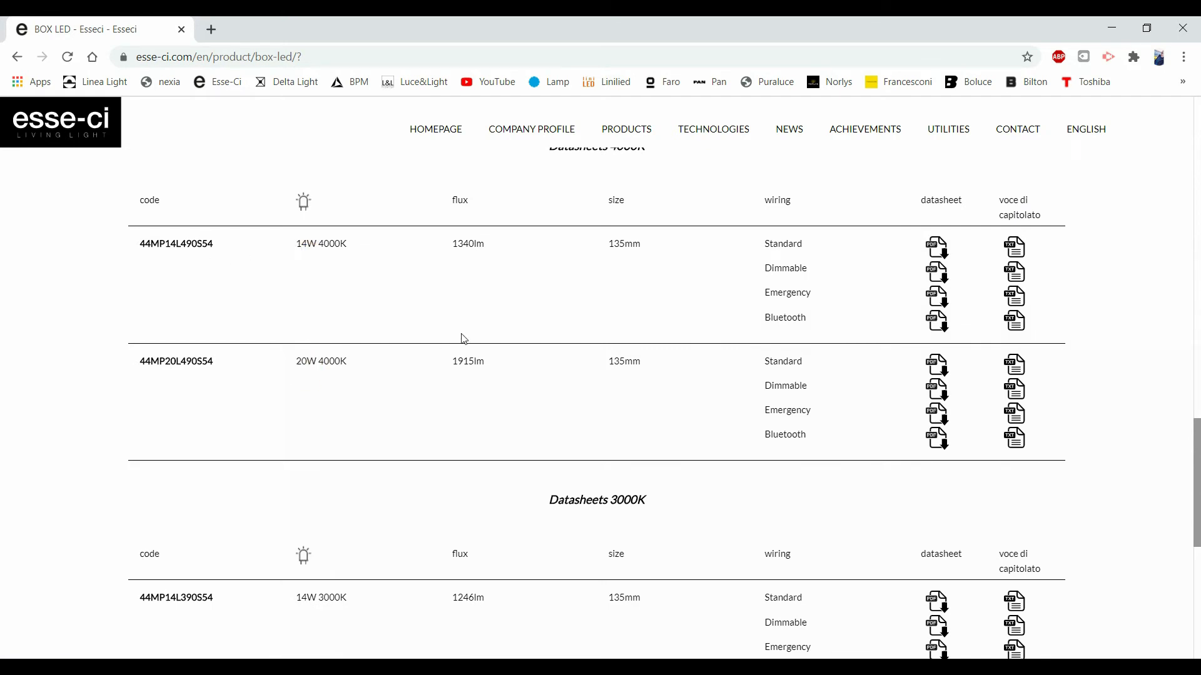
scroll(541, 316, "up", 15)
left_click(550, 314)
scroll(551, 314, "down", 3)
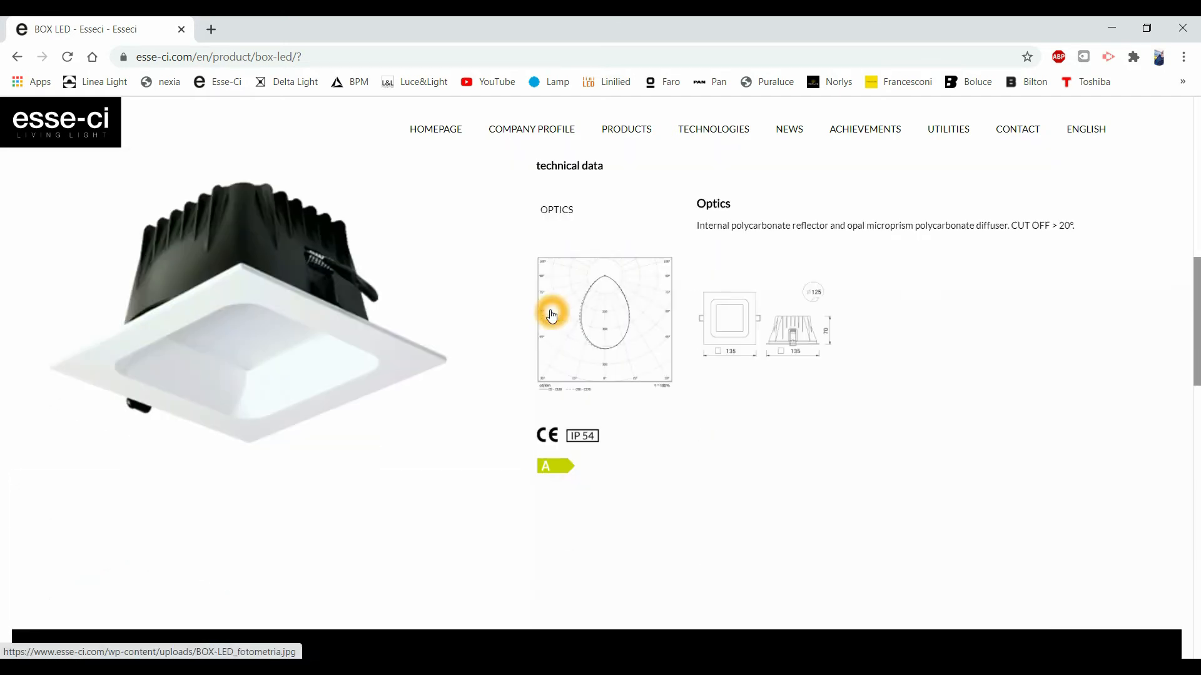
Show the BOX LED MEDIUM version and examine its 4000K and 3000K datasheet tables
scroll(551, 314, "up", 4)
left_click(652, 346)
scroll(477, 356, "down", 15)
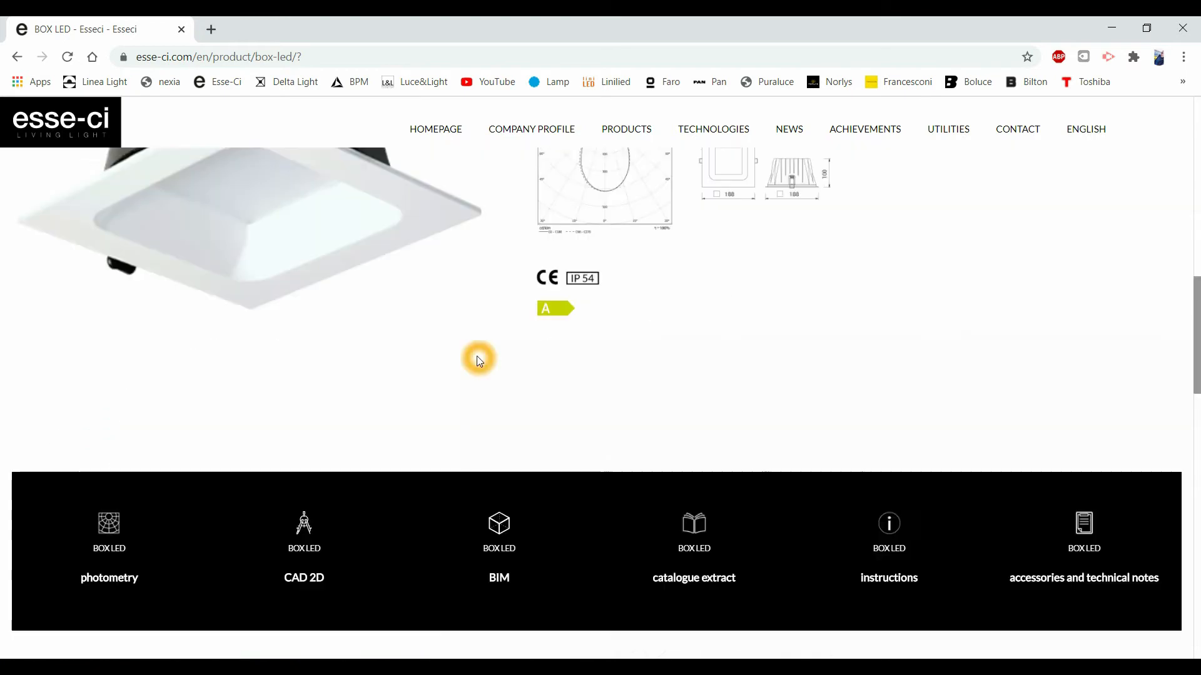
scroll(325, 410, "down", 3)
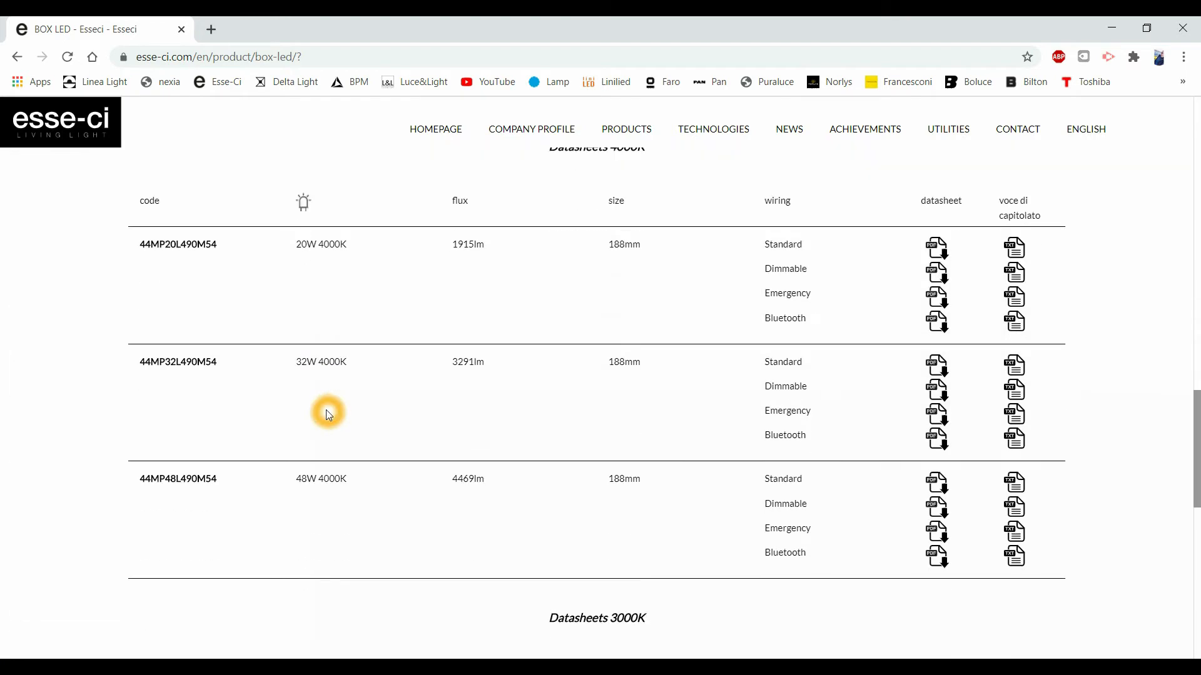
scroll(310, 424, "up", 1)
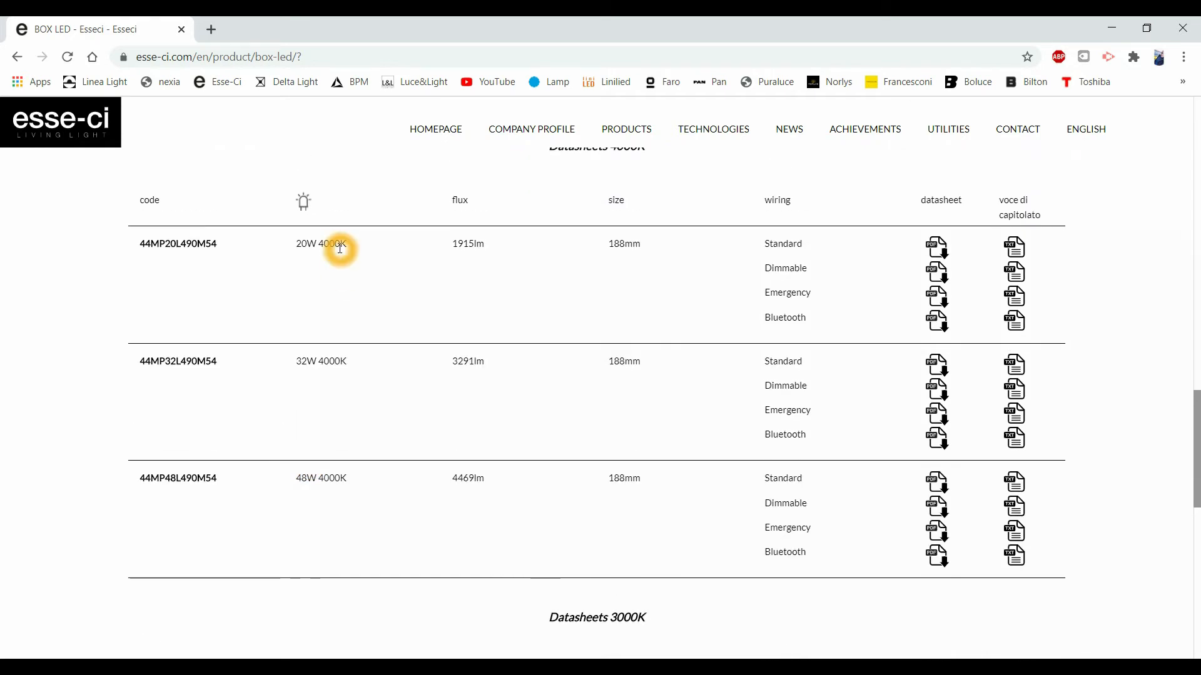
scroll(339, 254, "down", 6)
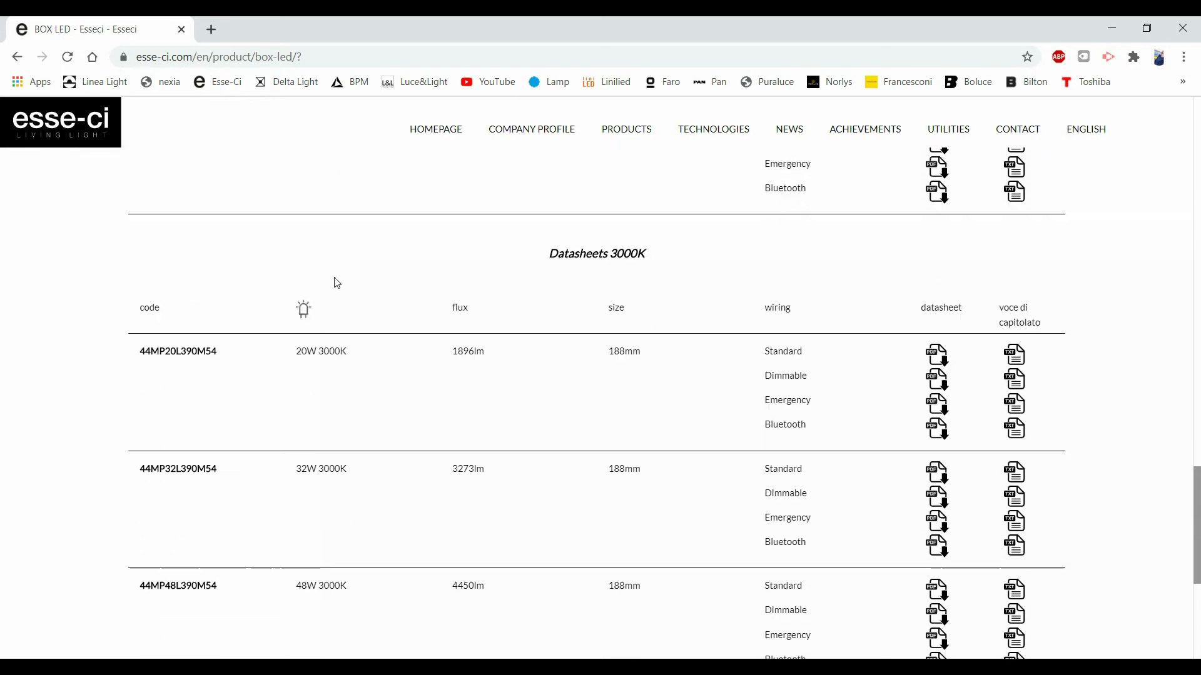
scroll(300, 327, "up", 15)
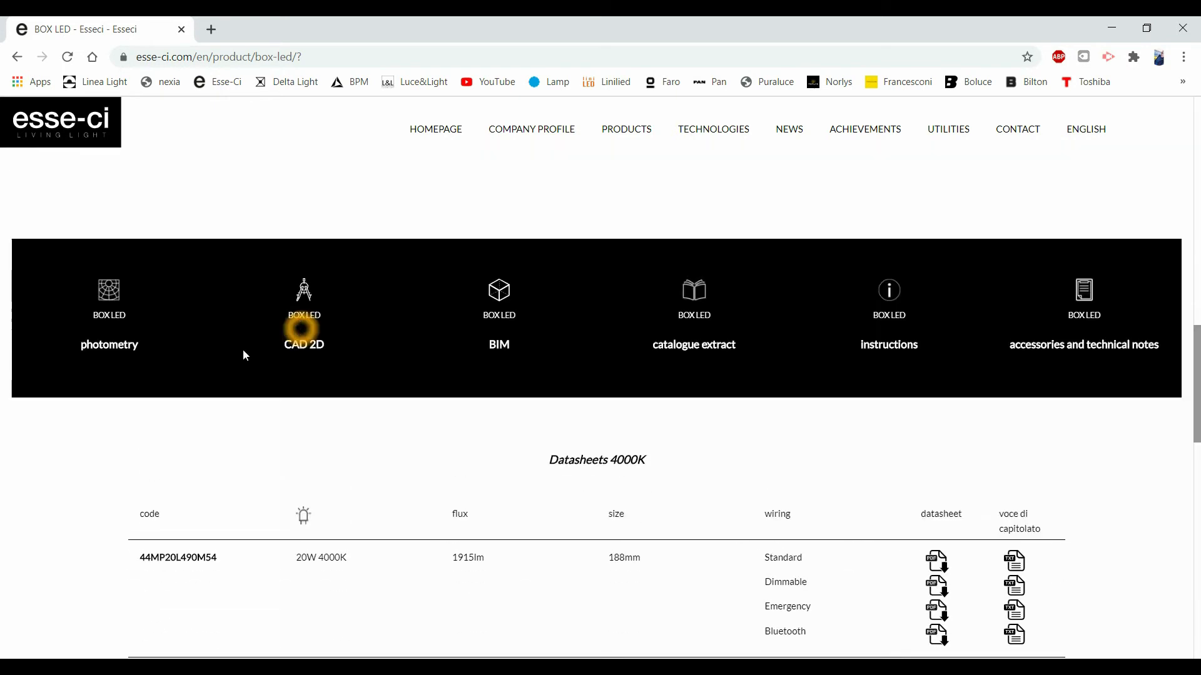
View the enlarged dimension drawing of BOX LED MEDIUM and close it
left_click(388, 330)
scroll(401, 350, "down", 7)
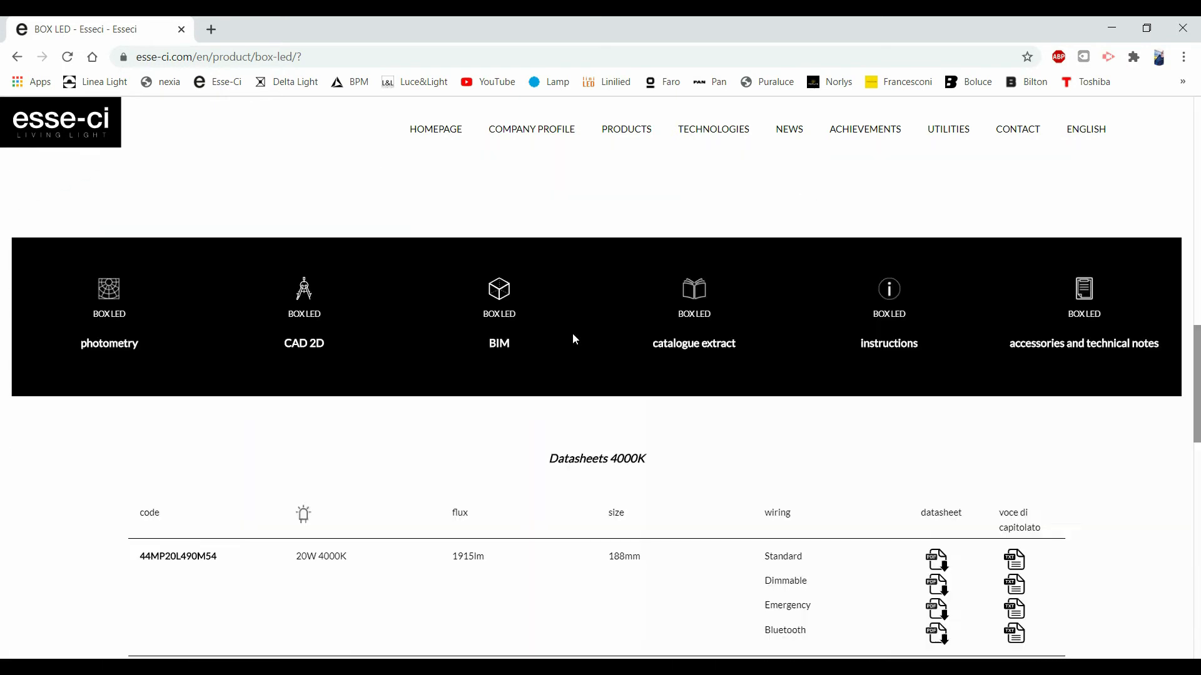
scroll(679, 310, "up", 8)
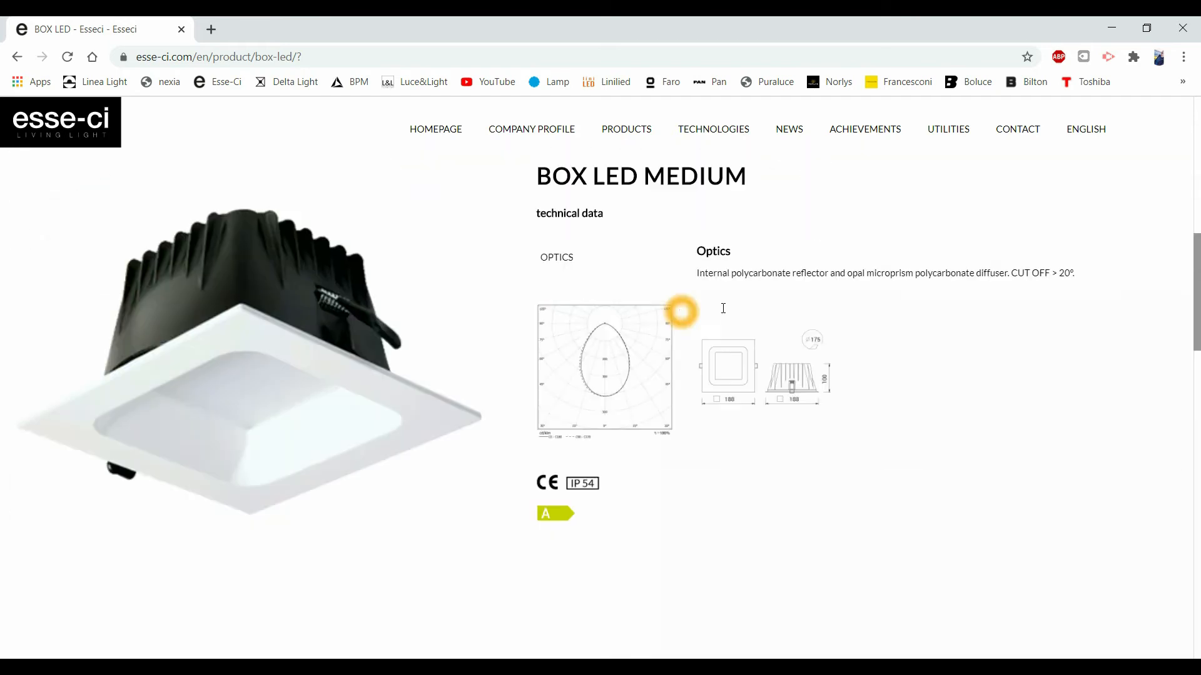
left_click(781, 412)
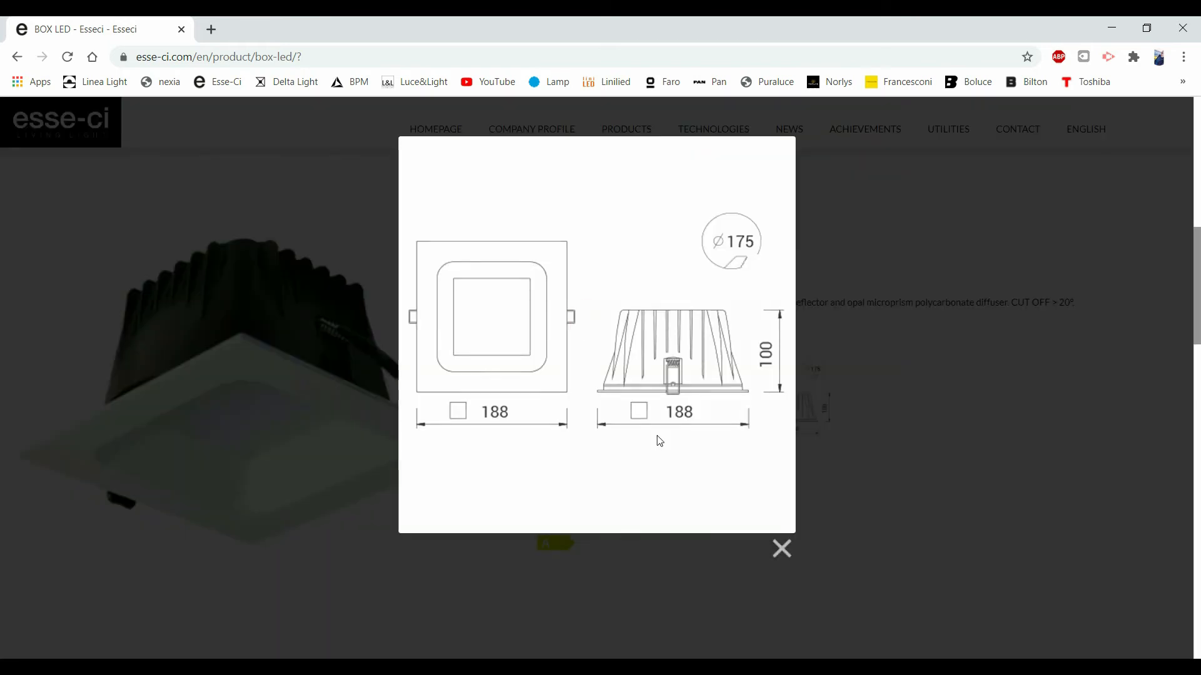
left_click(873, 494)
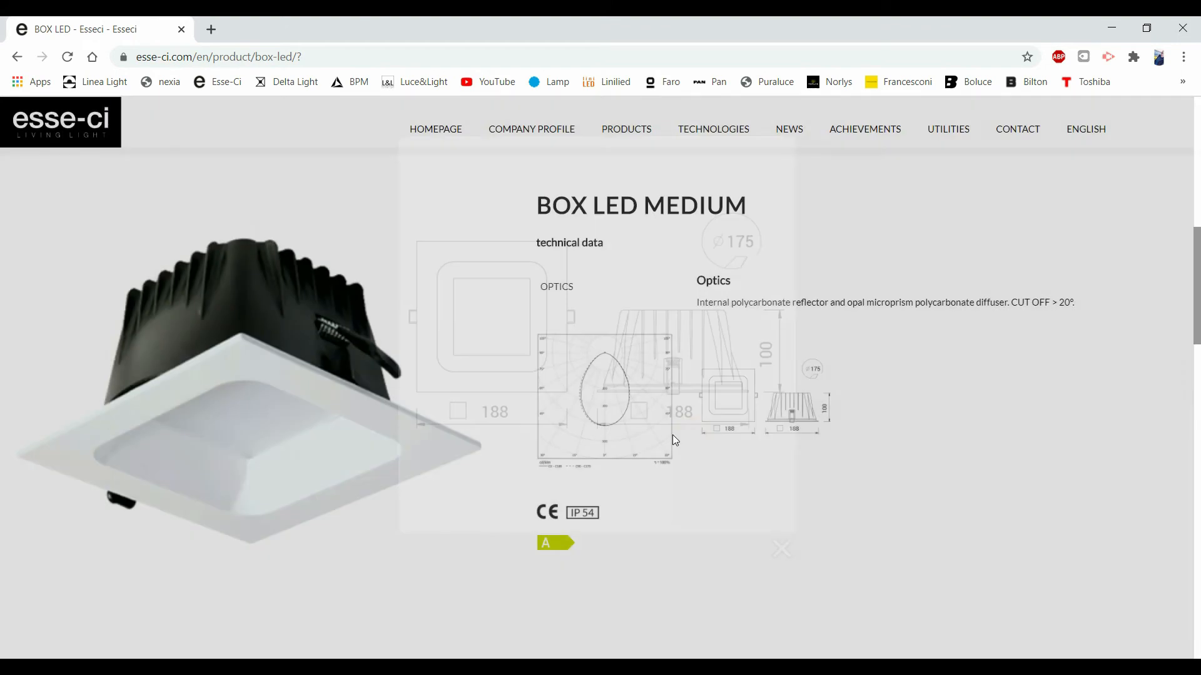
left_click(573, 304)
Return to the BOX LED SMALL version and check its download options and datasheets
scroll(572, 304, "up", 3)
left_click(369, 269)
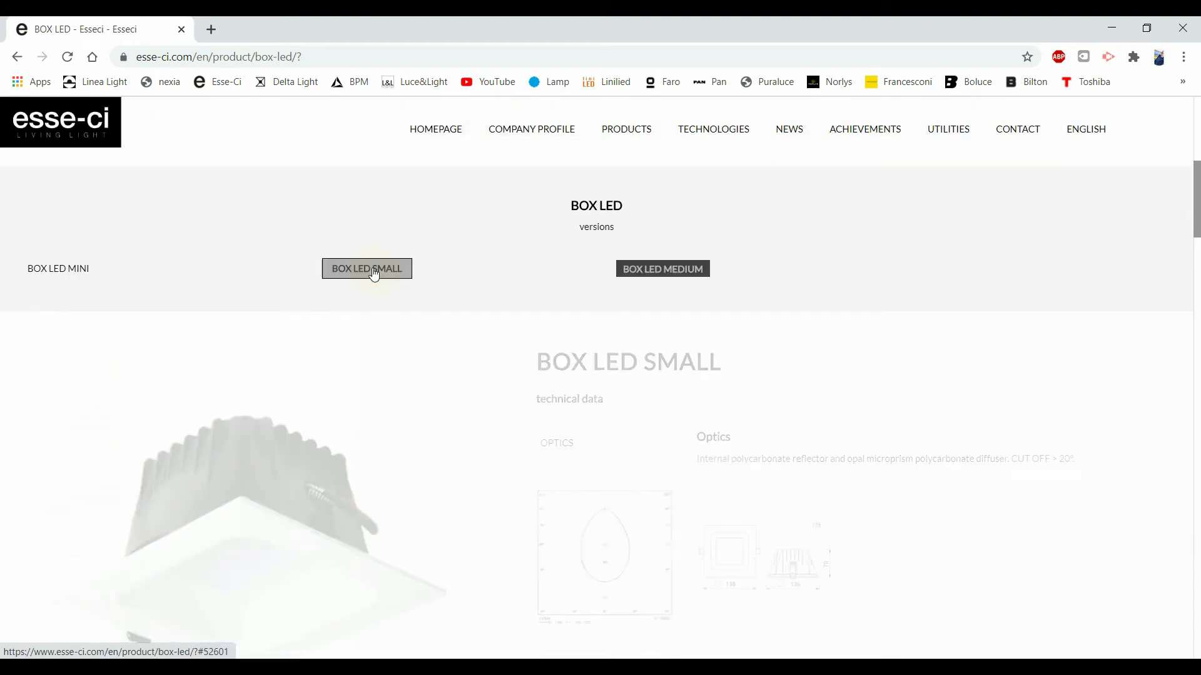
scroll(399, 326, "down", 10)
scroll(486, 302, "up", 10)
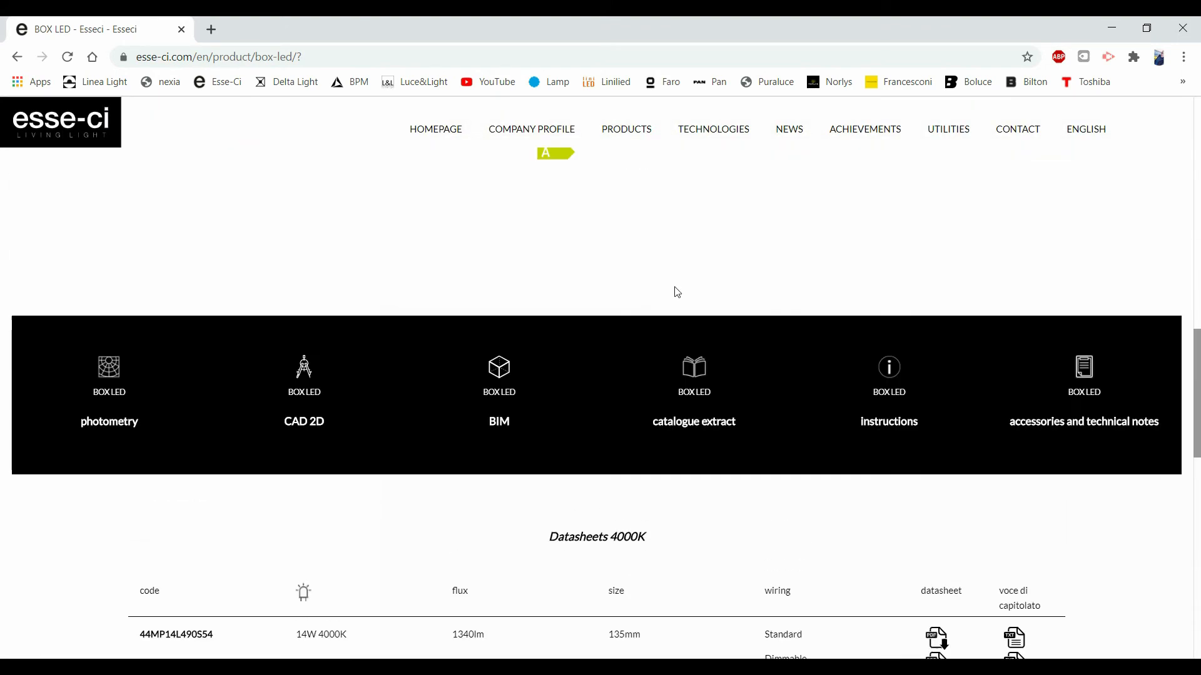
View the enlarged dimension drawing of the BOX LED SMALL and close it
left_click(799, 343)
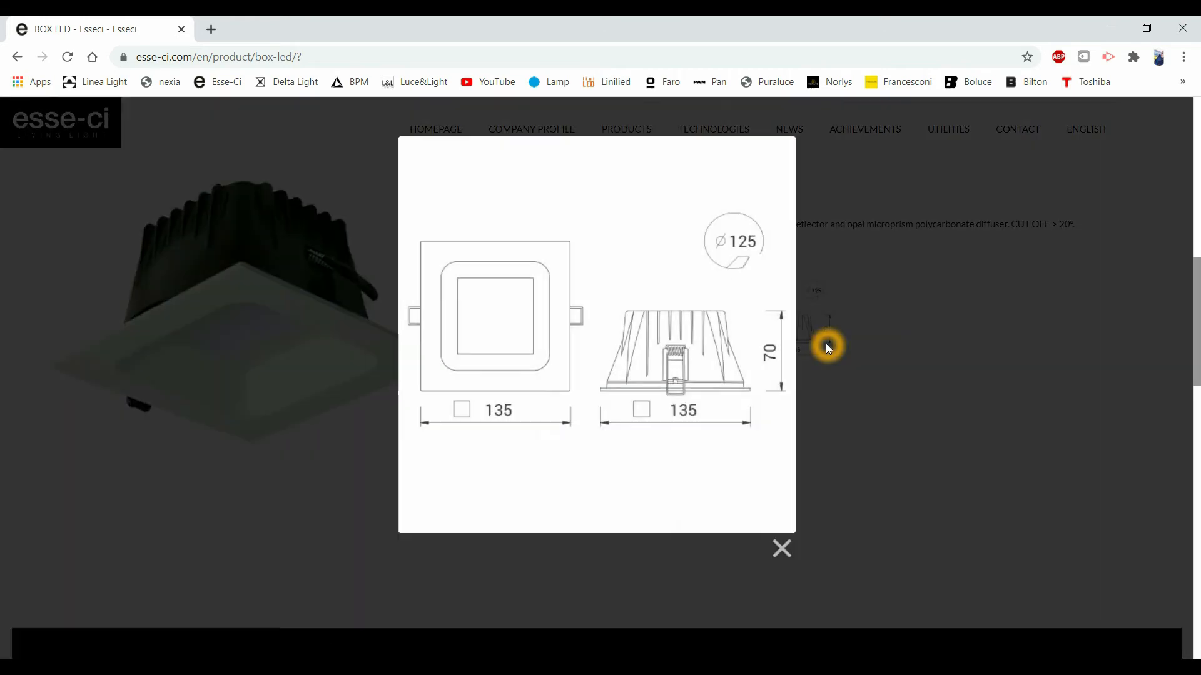
left_click(687, 424)
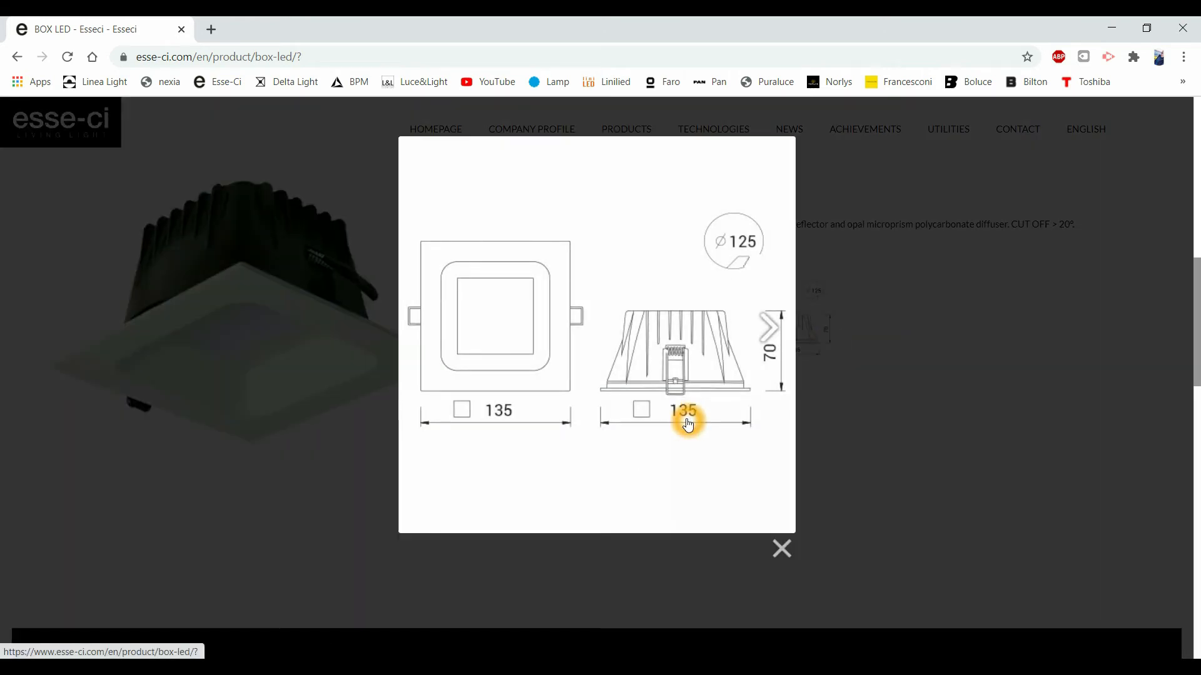
left_click(845, 421)
left_click(846, 421)
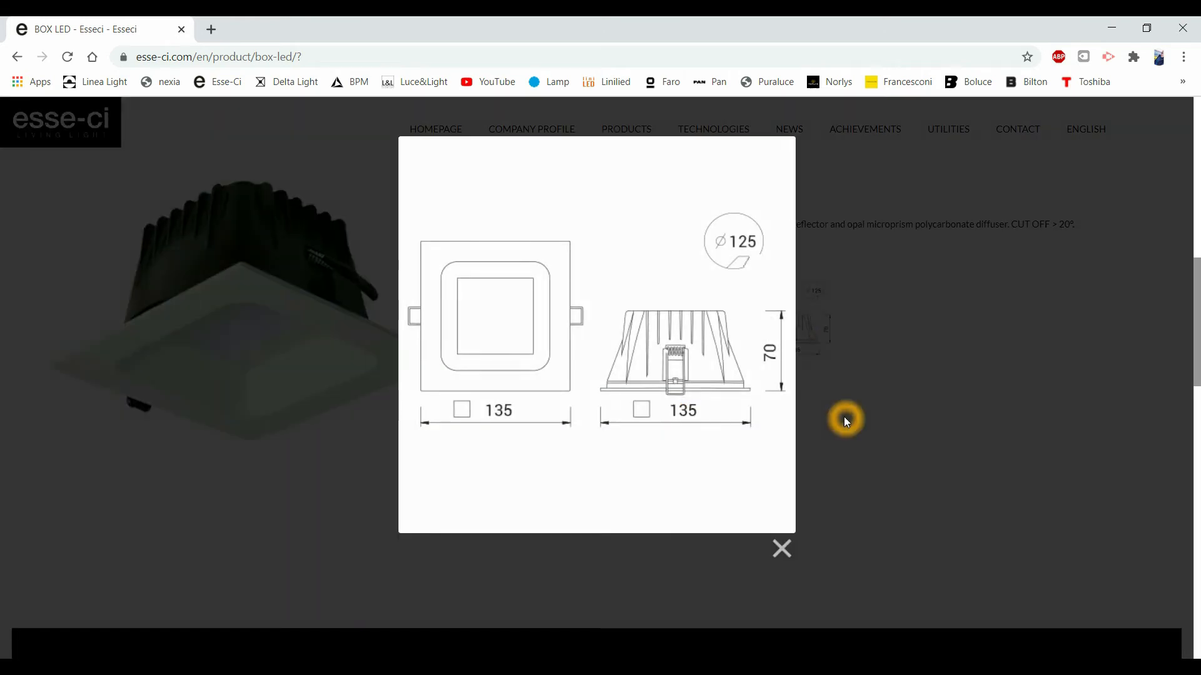
scroll(374, 399, "down", 5)
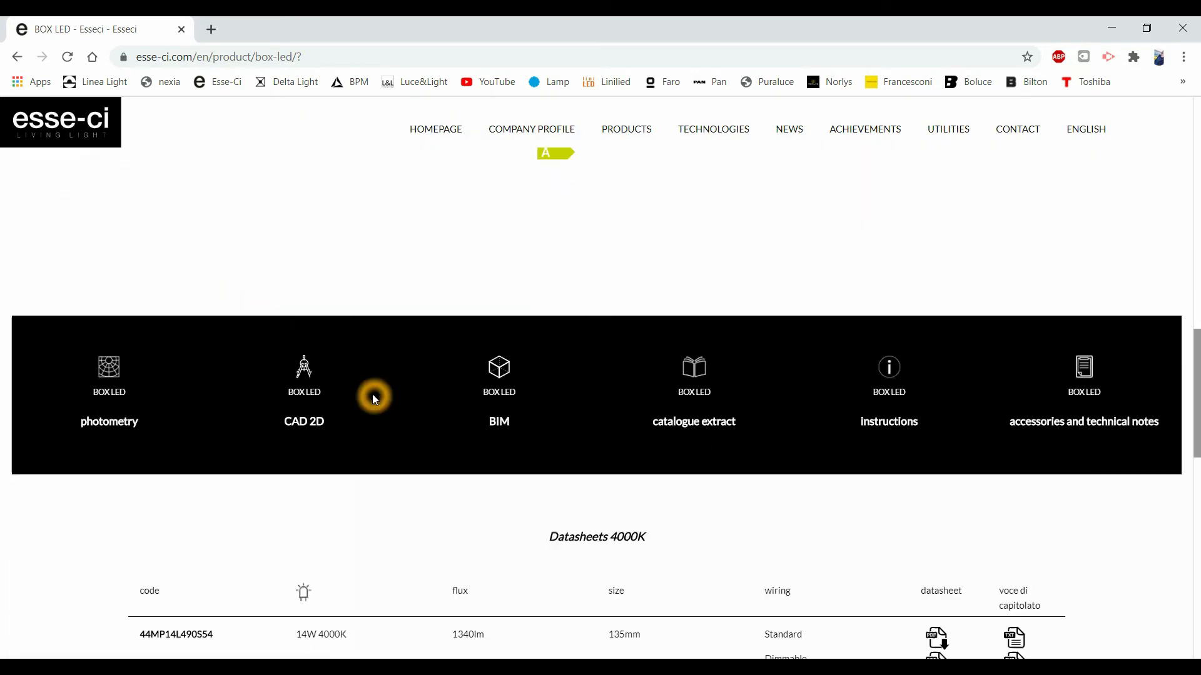
Show the BOX LED MEDIUM version and examine the 20W 3000K entry, code 44MP20L390M54, in the 3000K datasheets
scroll(594, 288, "up", 6)
left_click(694, 250)
scroll(694, 251, "up", 3)
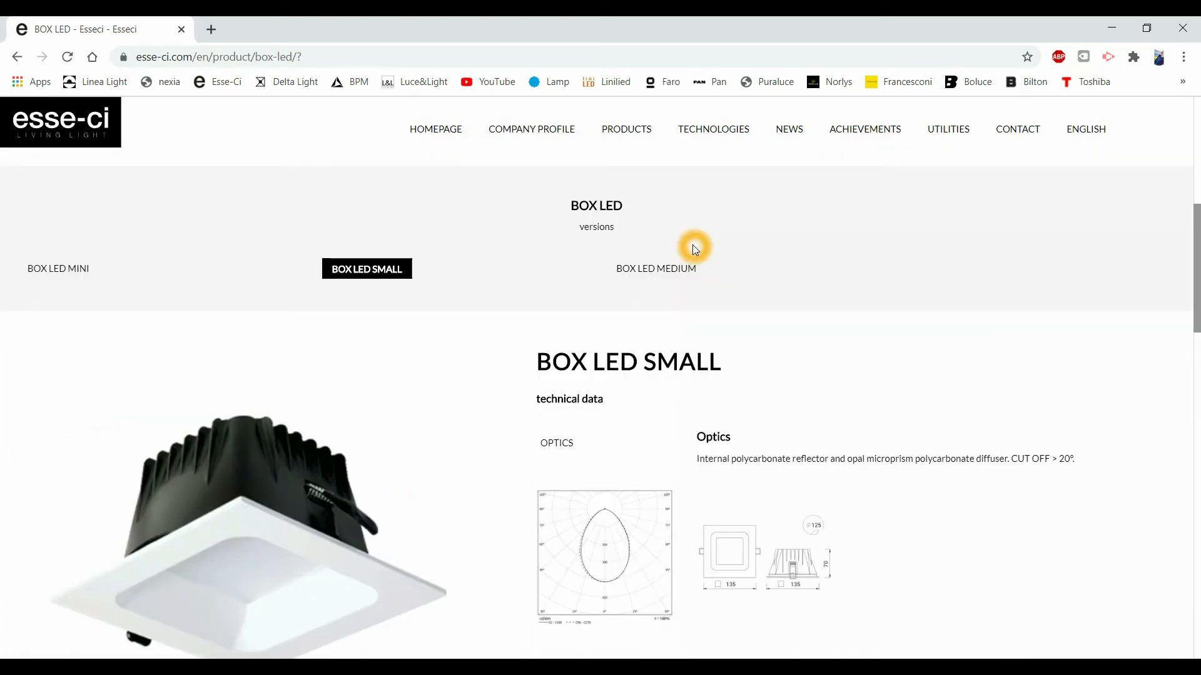
left_click(672, 270)
scroll(445, 317, "down", 10)
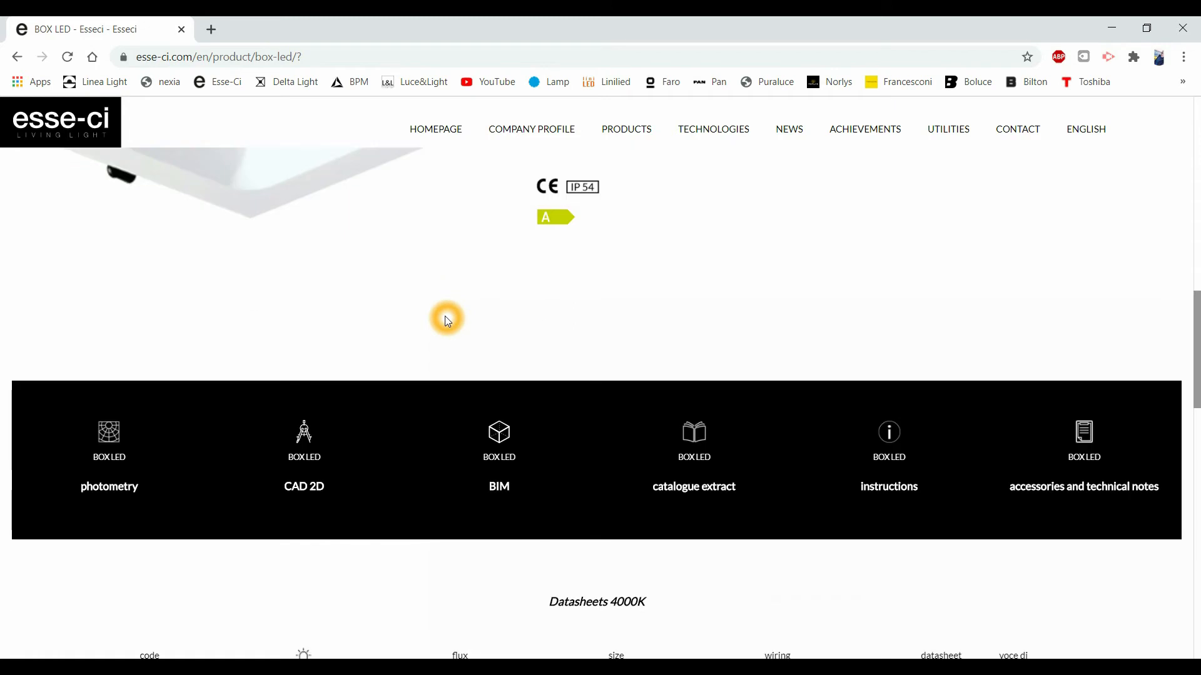
scroll(303, 375, "down", 8)
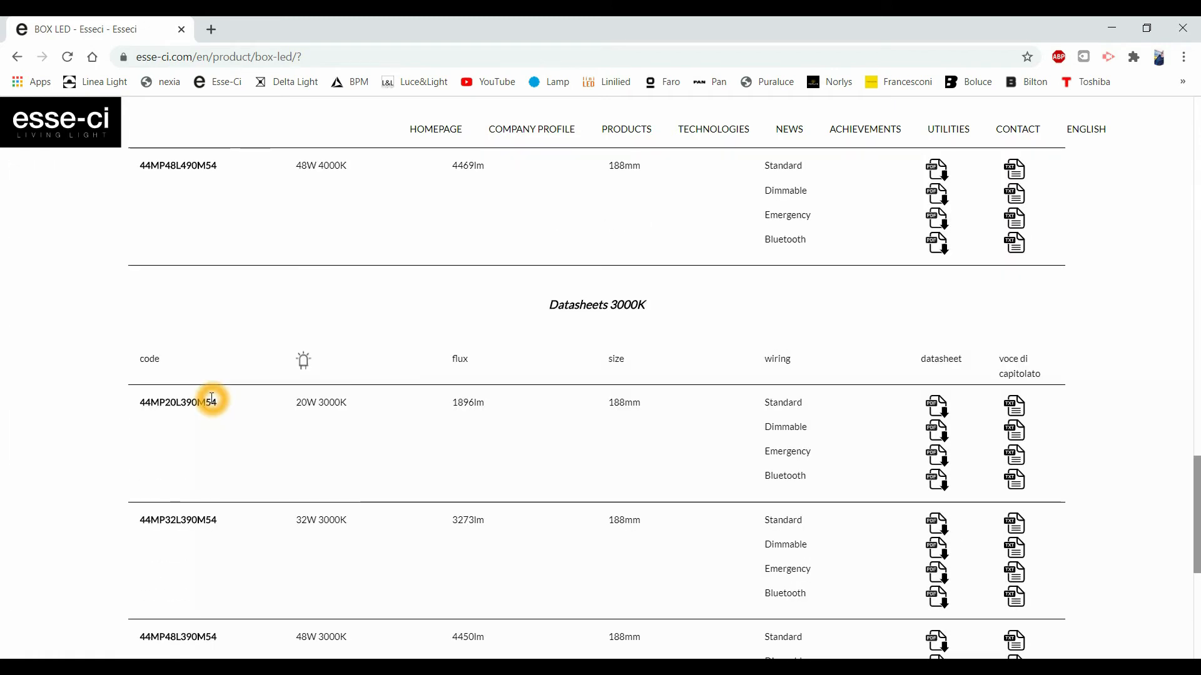
double_click(212, 400)
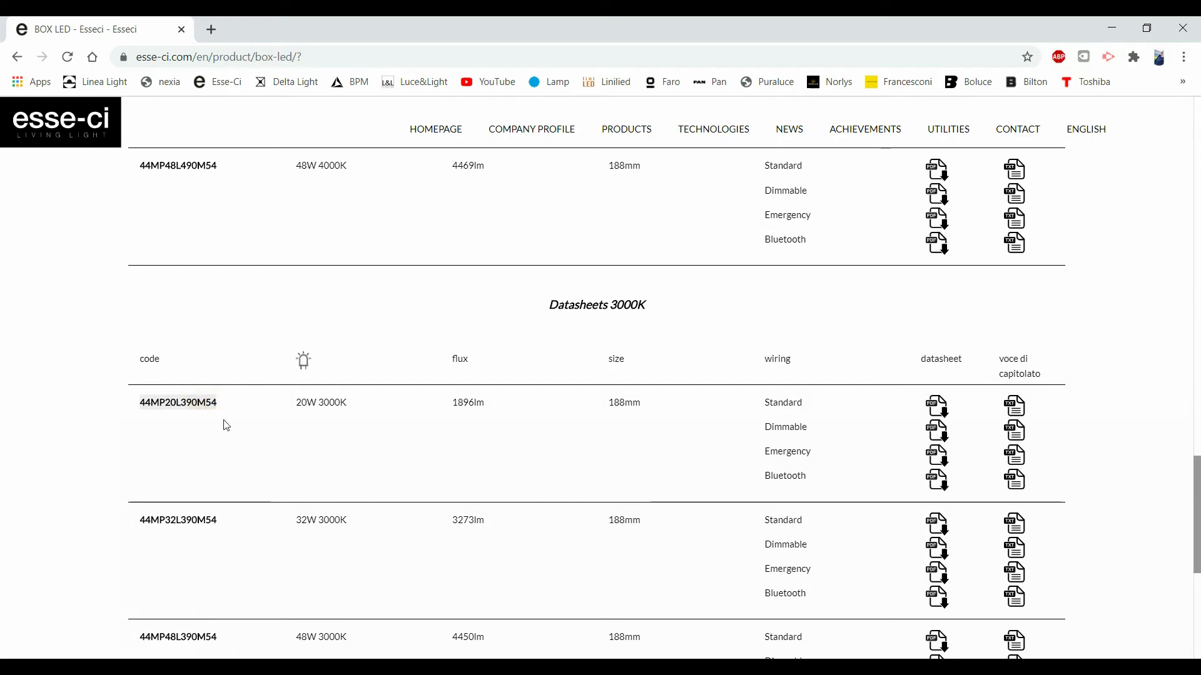
left_click(200, 383)
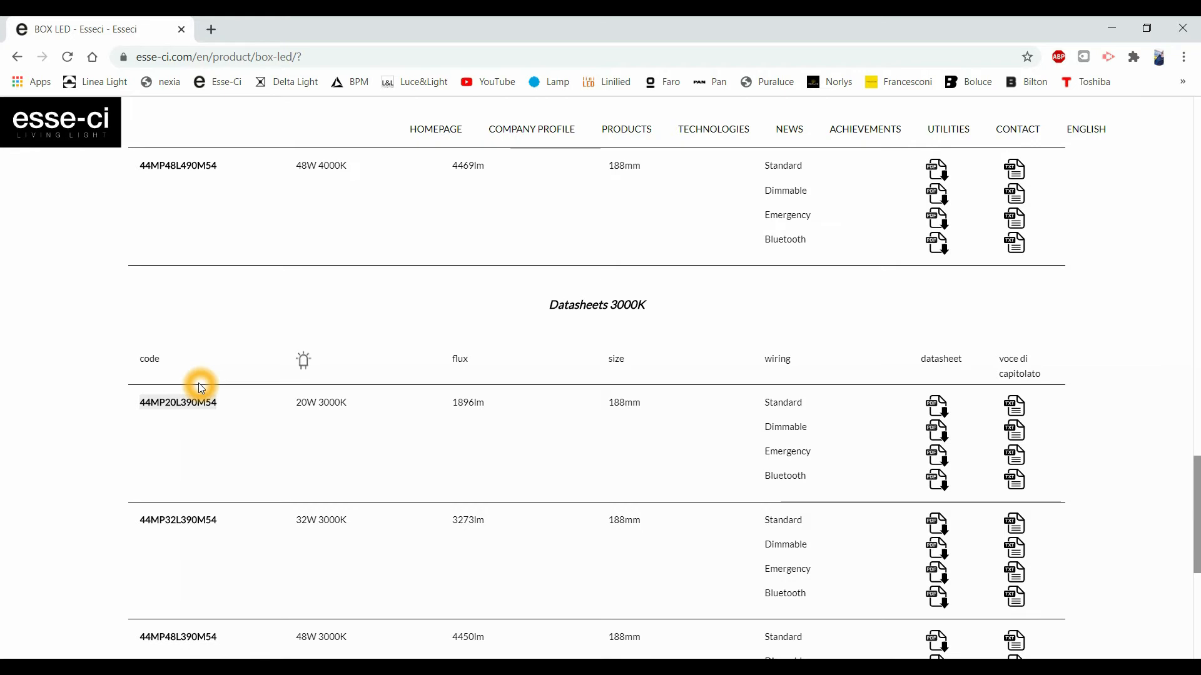
Download the BOX LED photometry package and open the archive BOX_LED_fm.zip
scroll(287, 373, "up", 8)
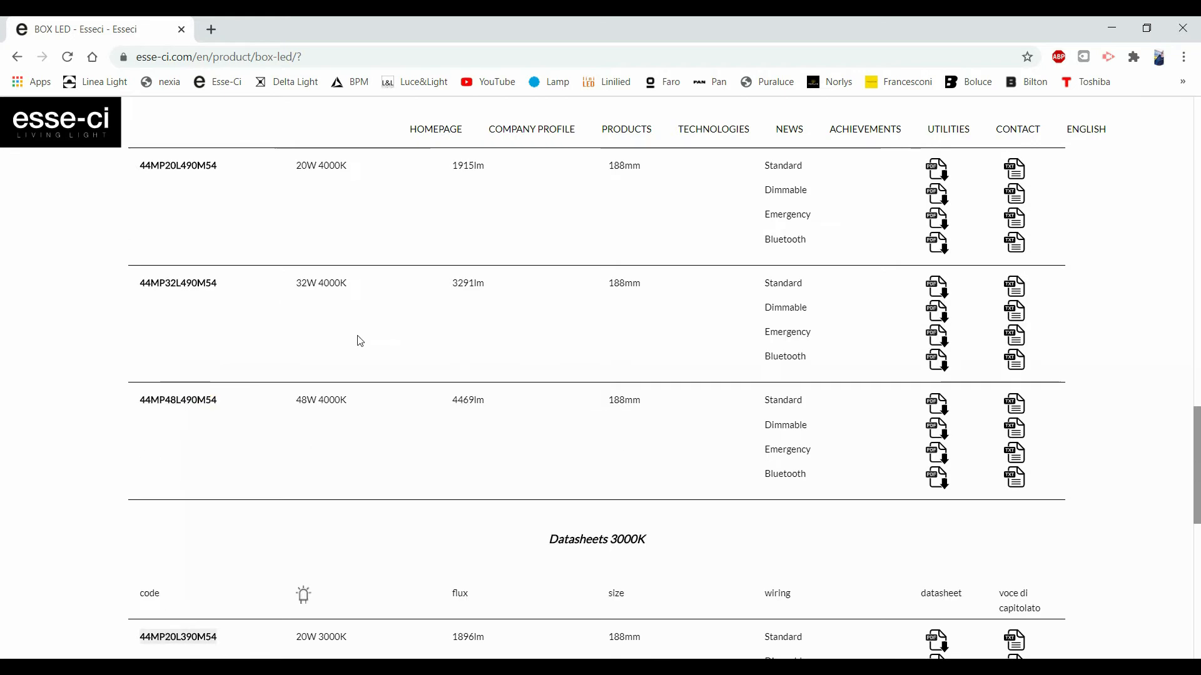
scroll(362, 337, "up", 3)
scroll(361, 338, "down", 1)
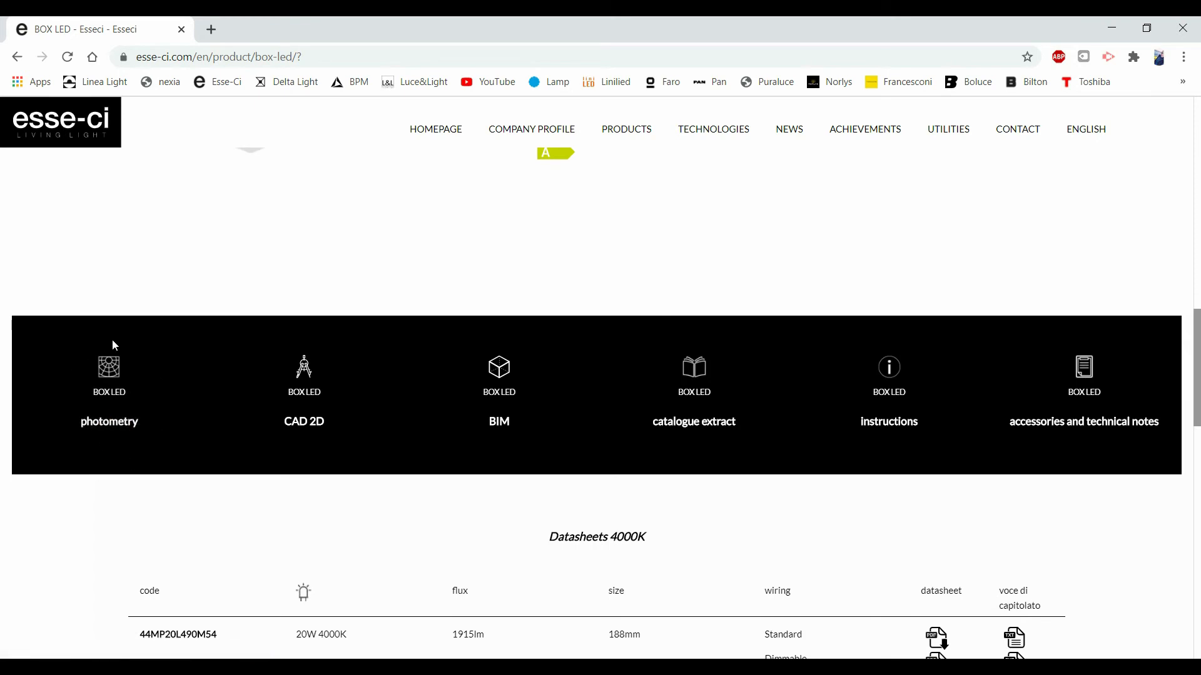
left_click(107, 372)
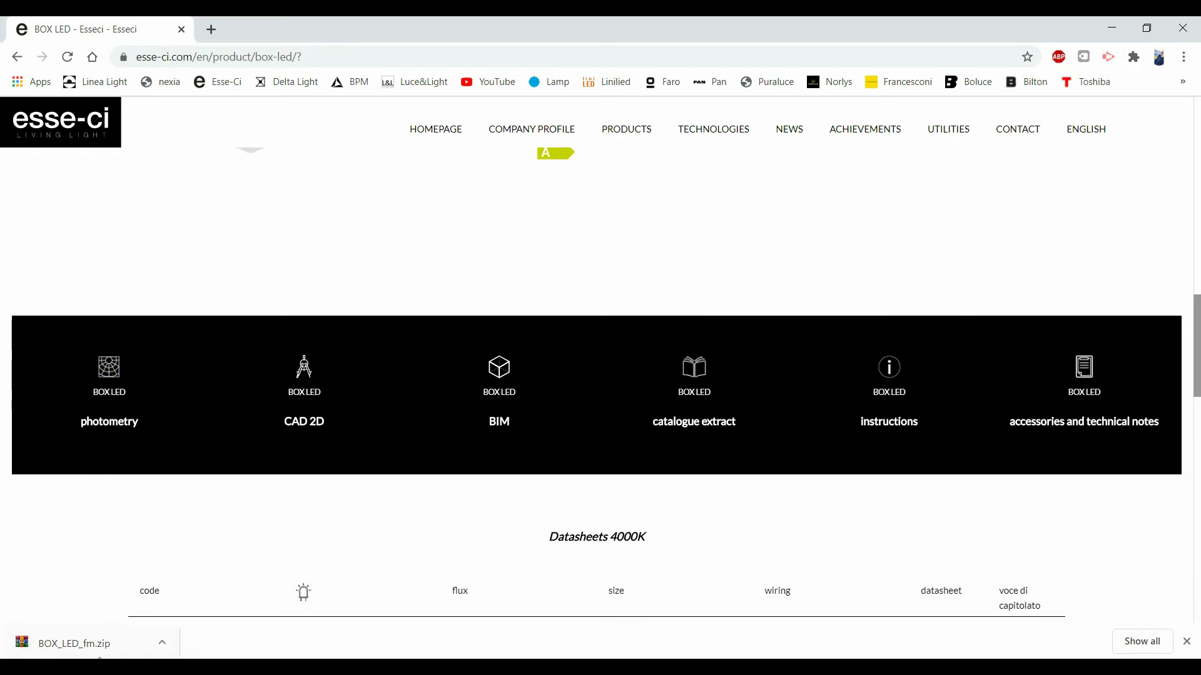
left_click(85, 651)
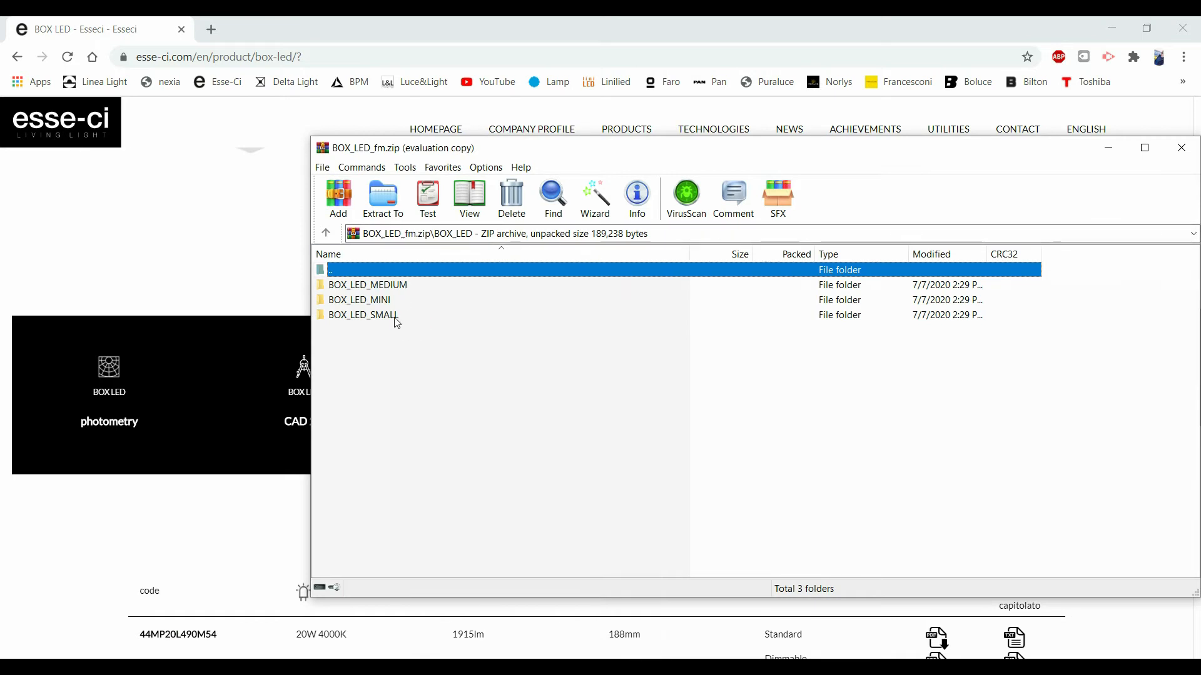
Open the BOX_LED_MEDIUM folder in the archive and compare its LDT file names with the 3000K product codes on the website
left_click(390, 286)
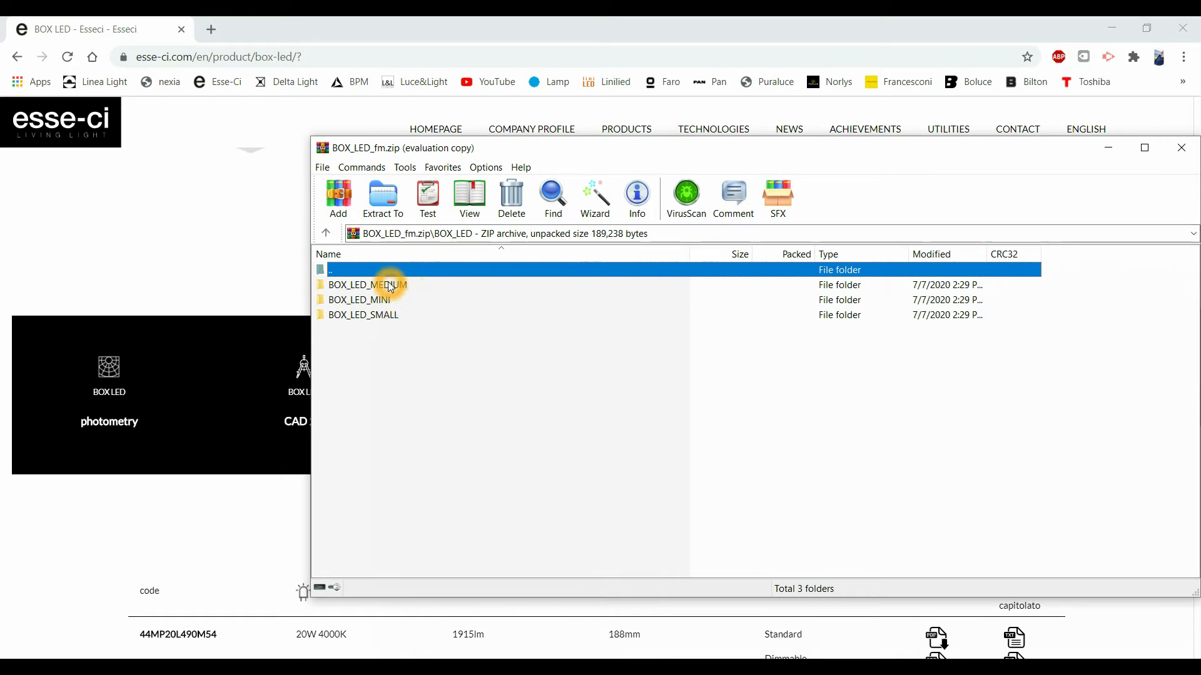
left_click(390, 286)
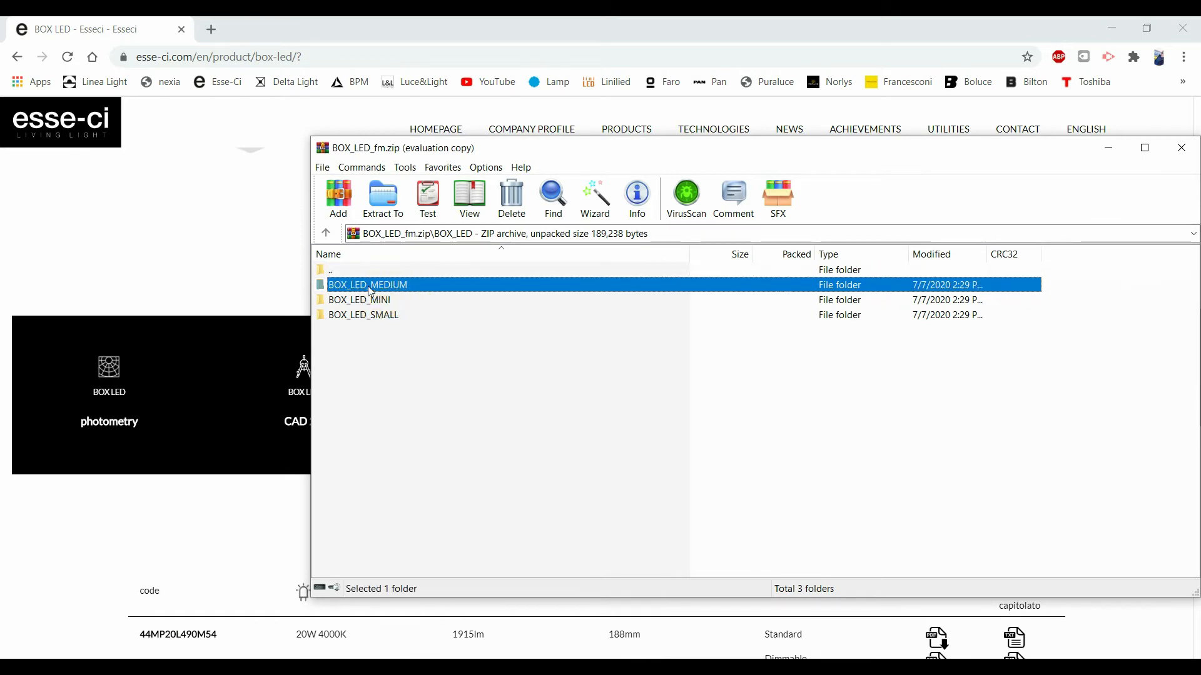
double_click(375, 285)
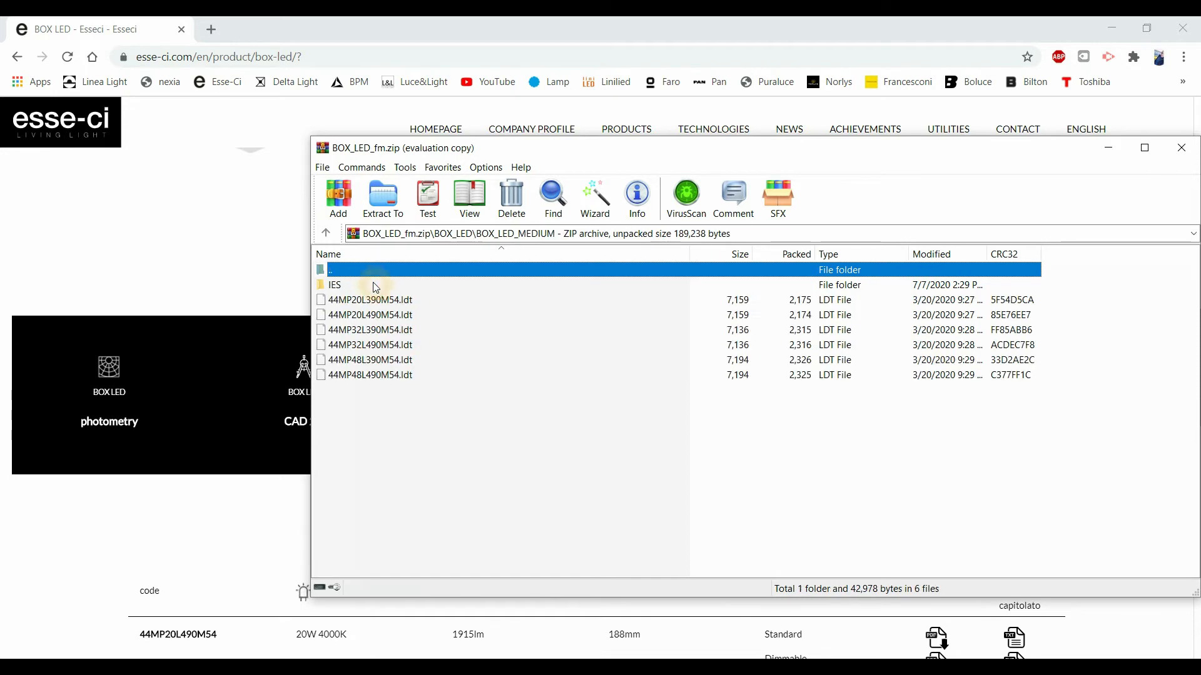
left_click(423, 302)
left_click(408, 309)
left_click(405, 393)
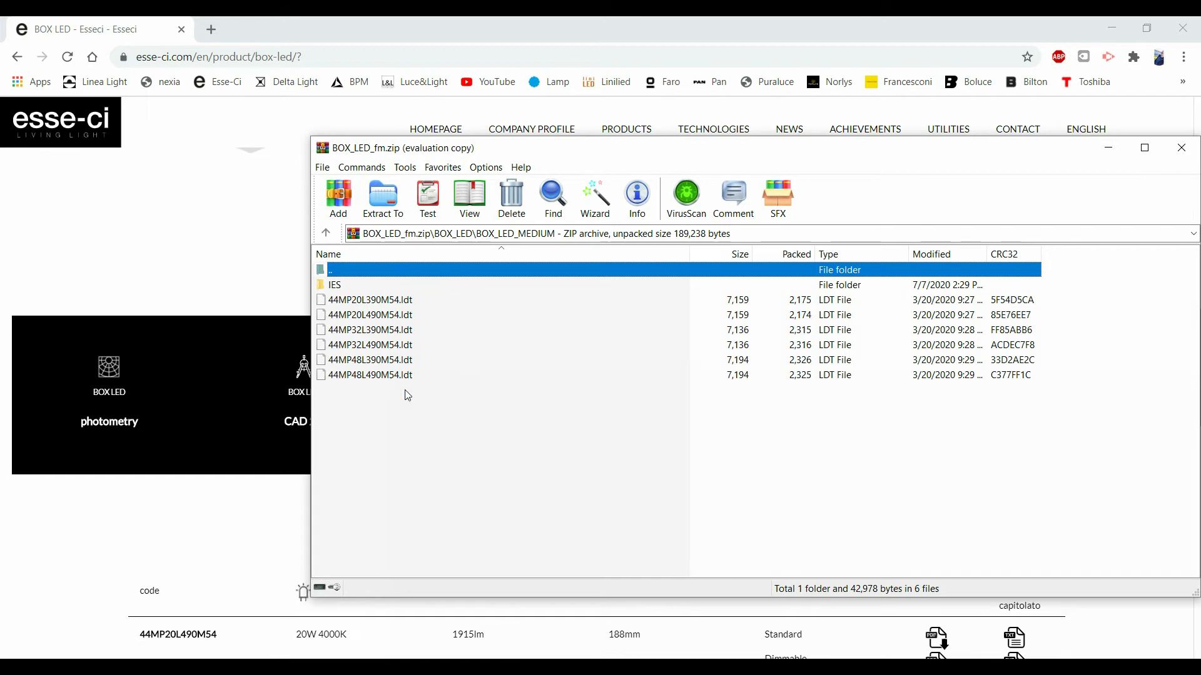
left_click(338, 286)
scroll(181, 438, "down", 10)
scroll(181, 437, "down", 2)
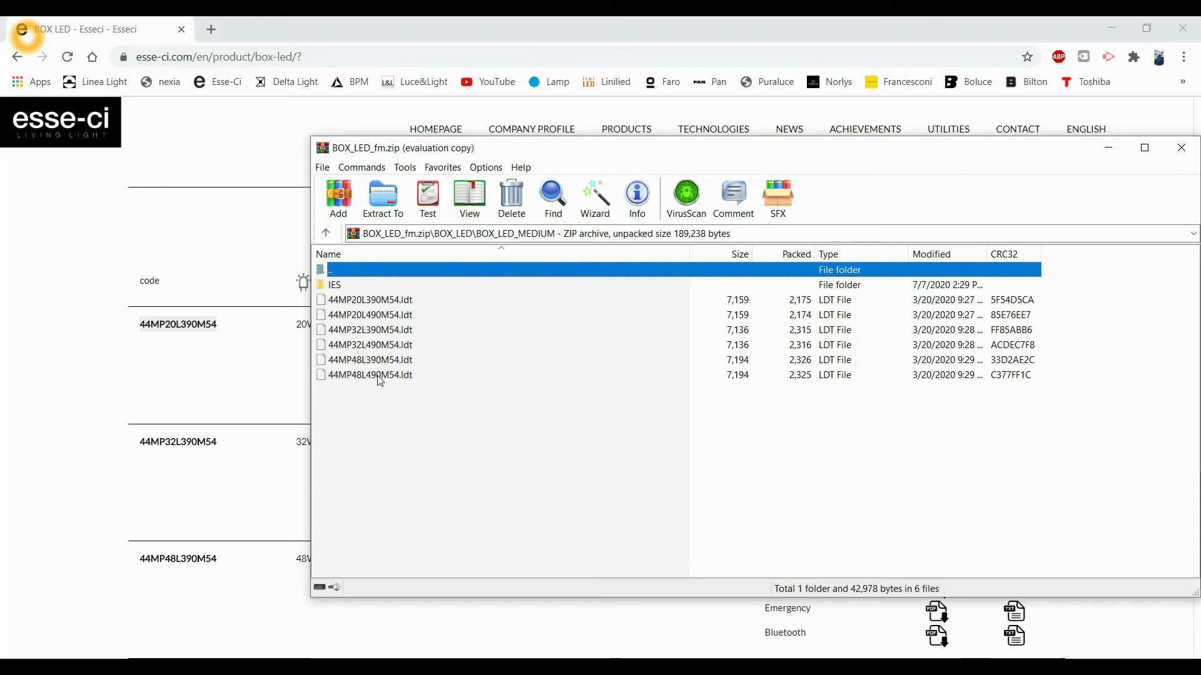
Bring 44MP20L390M54.ldt from the archive directly into the kitchen plan in DIALux evo, at about X -4.63, Y -3.65 m, and remove the placed luminaire
left_click(369, 299)
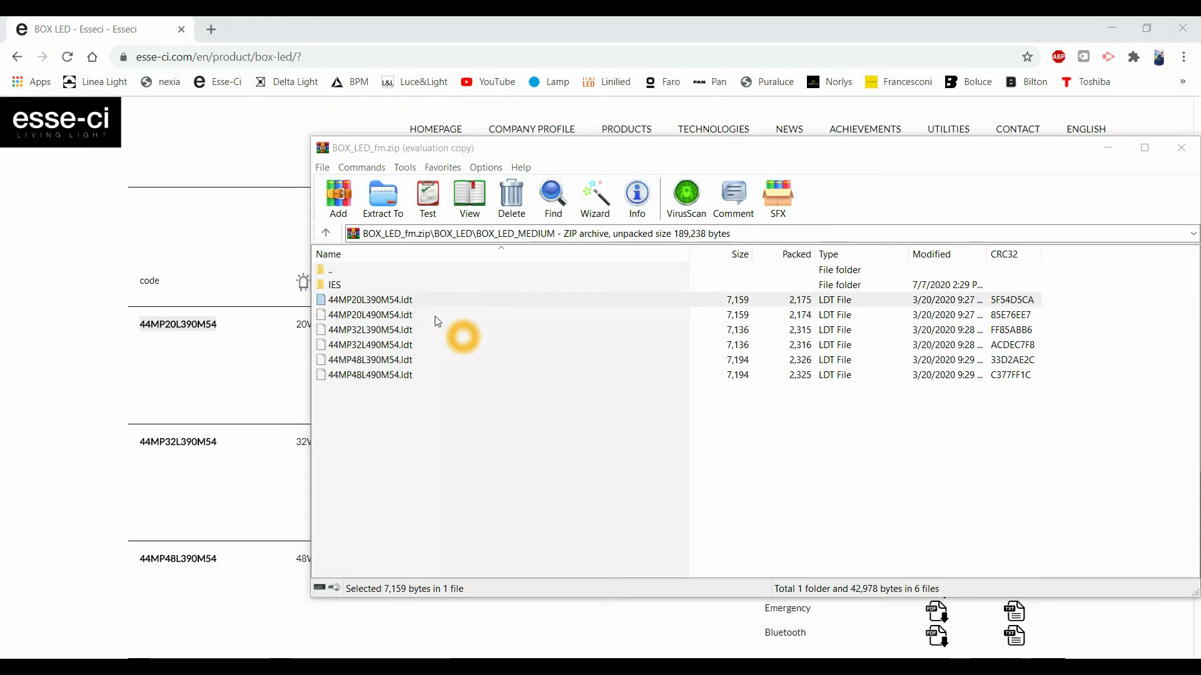
left_click_drag(406, 299, 678, 424)
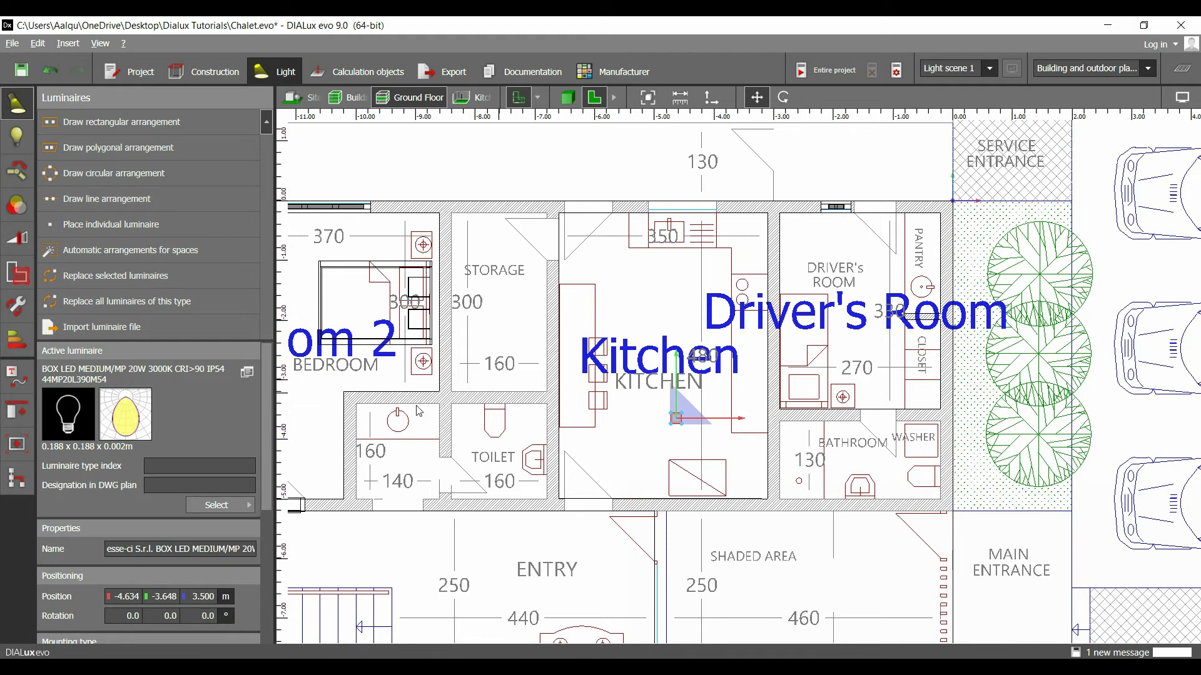
middle_click_drag(675, 408, 623, 434)
left_click(616, 480)
Switch to the WinRAR archive and copy 44MP20L390M54.ldt from it to the desktop
key("alt+Tab")
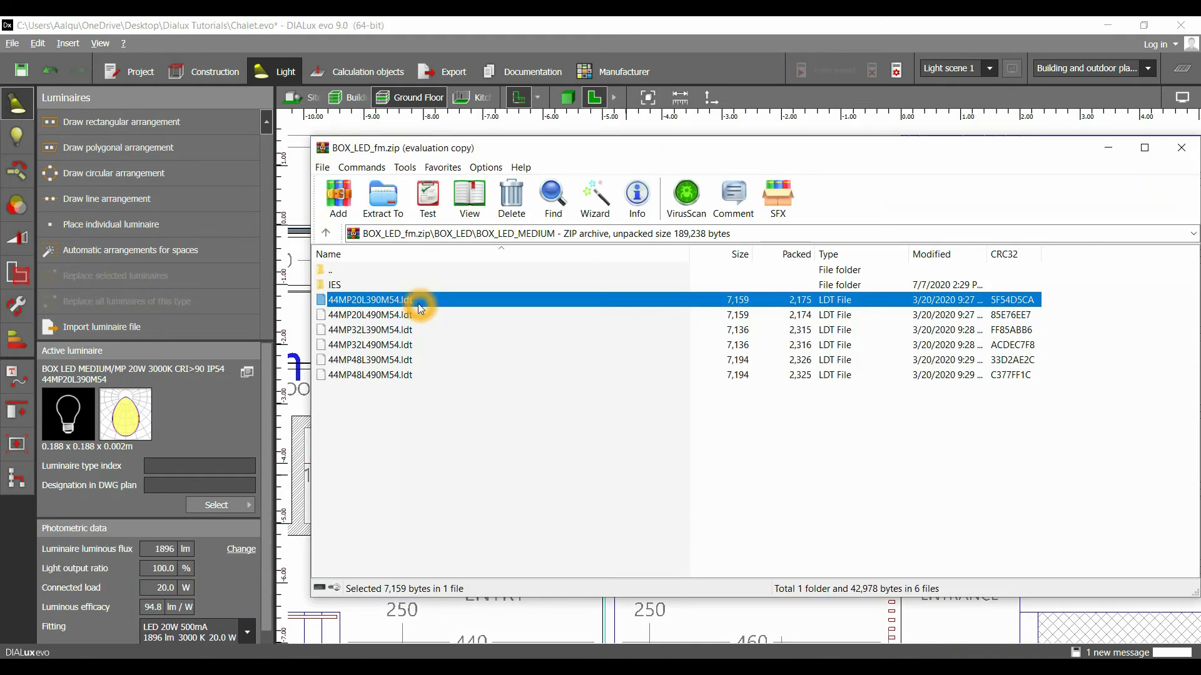
left_click(380, 302)
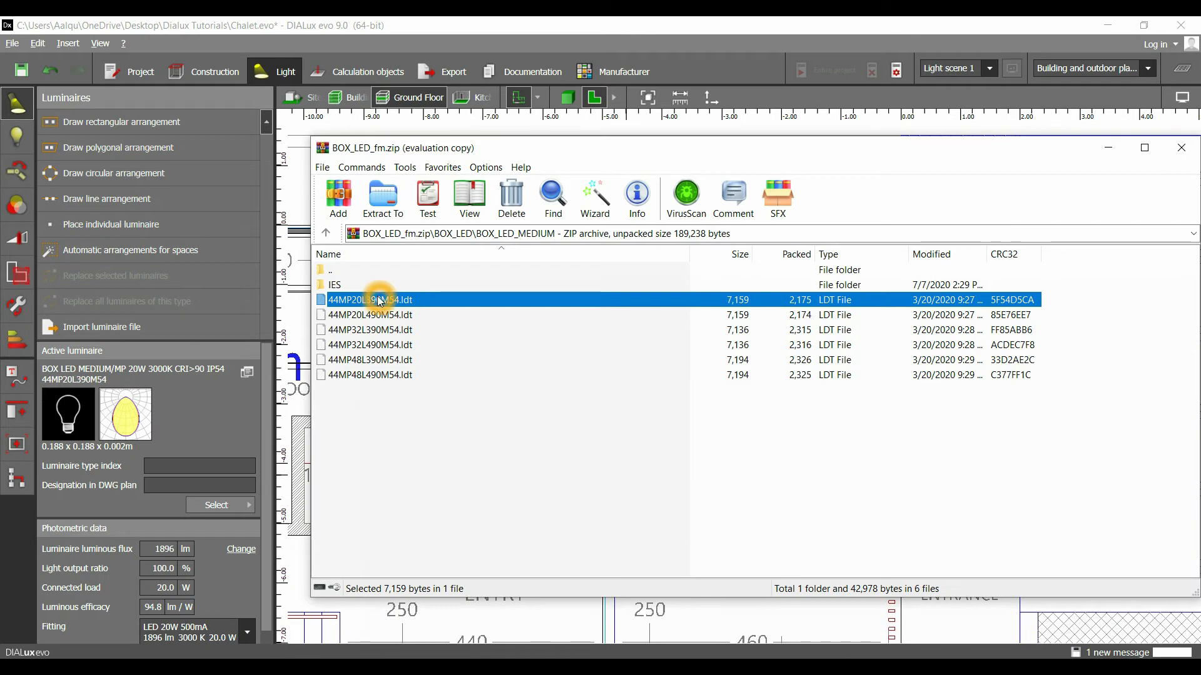
key("super+d")
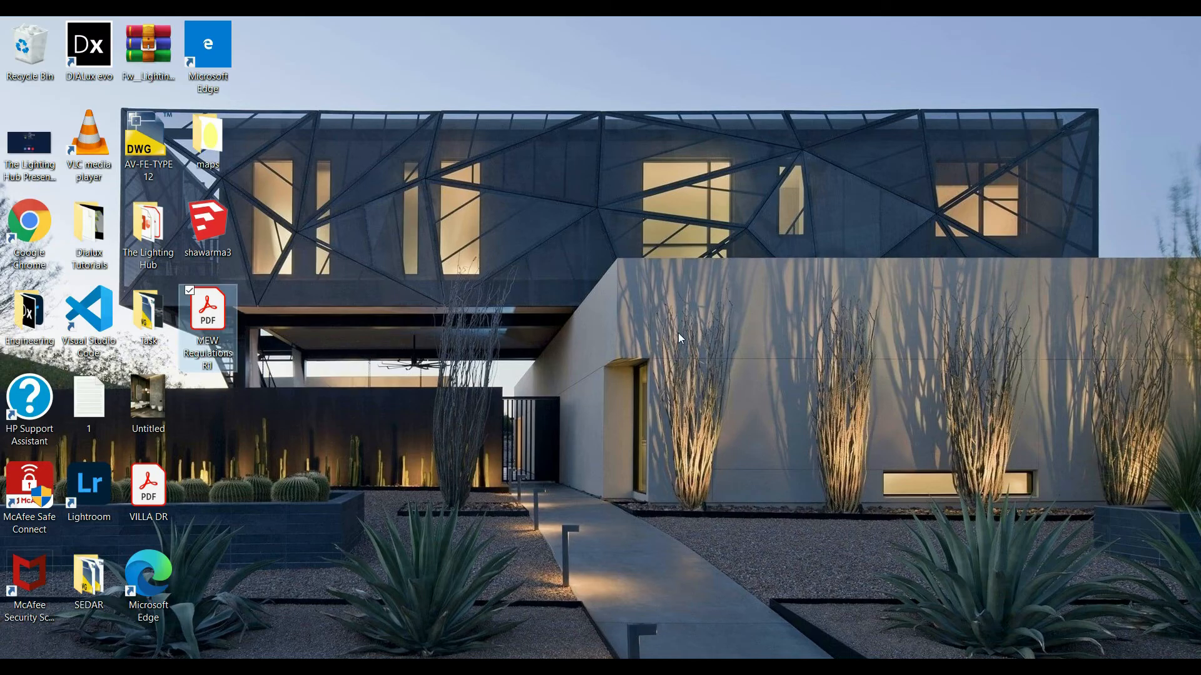
right_click(647, 323)
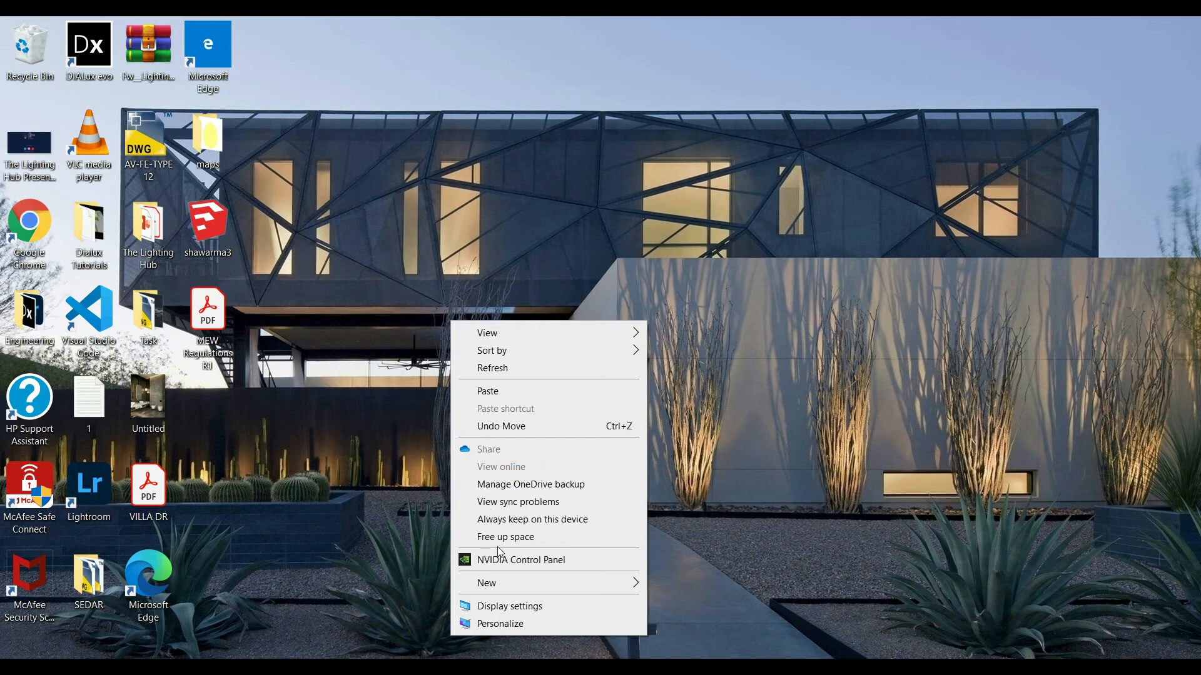
left_click(488, 391)
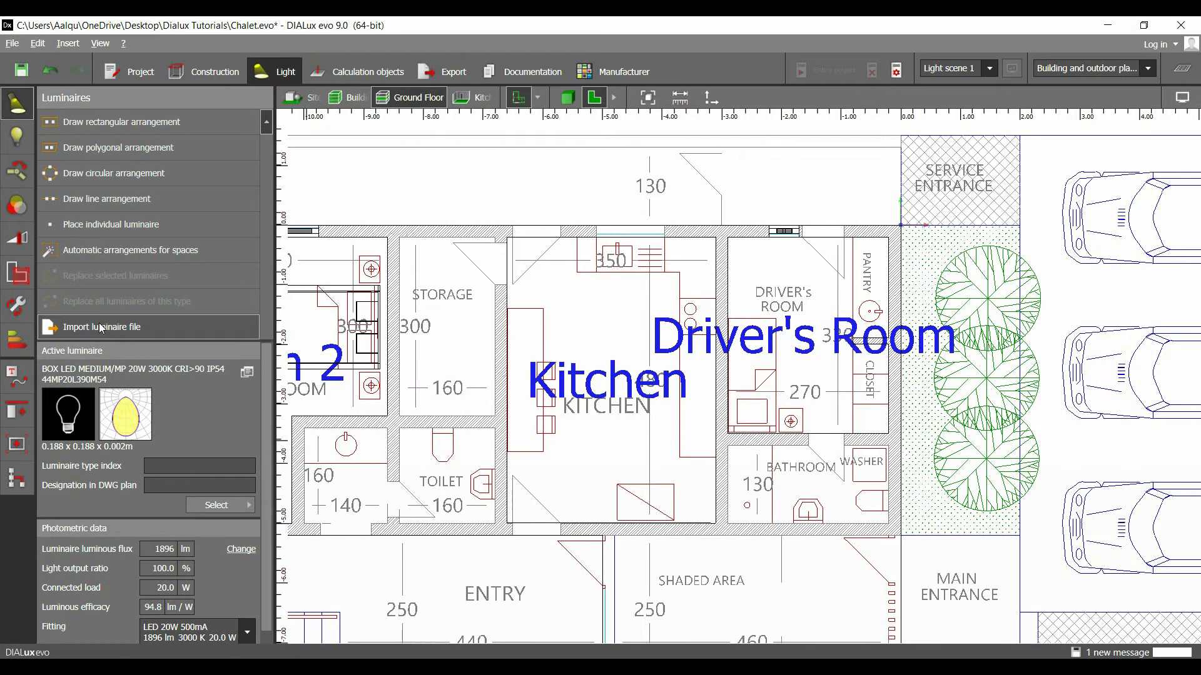
Import the luminaire file 44MP20L390M54.ldt from the Desktop folder into the DIALux evo project
left_click(100, 326)
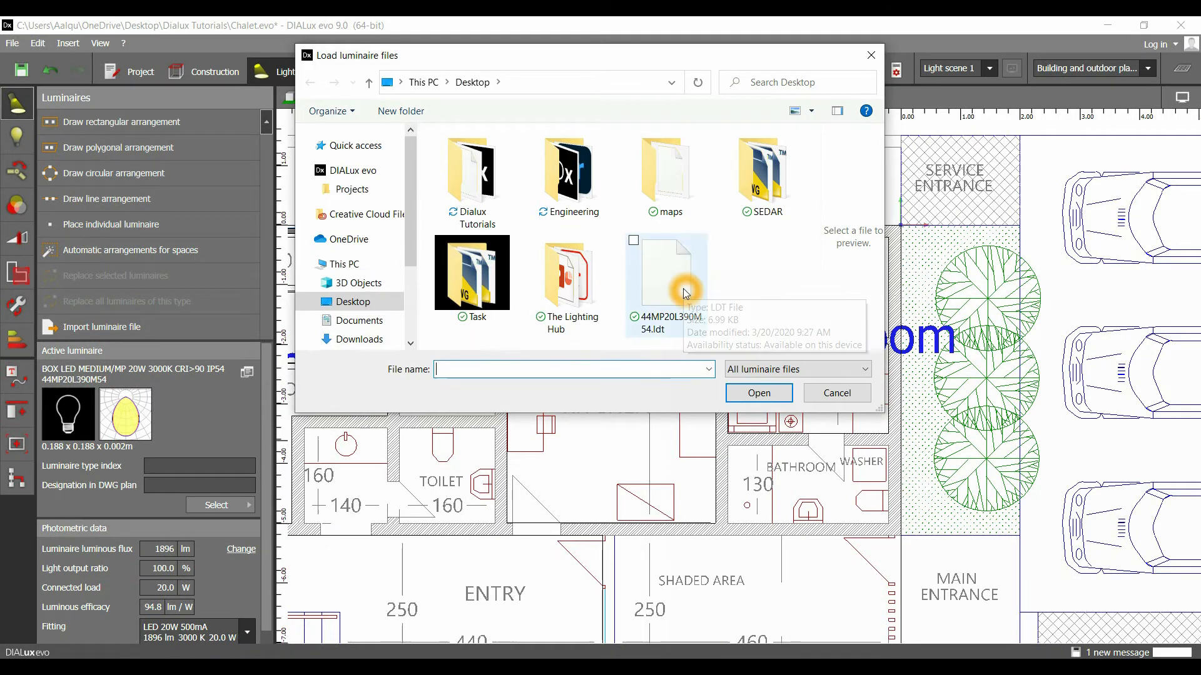
left_click(648, 284)
left_click(768, 394)
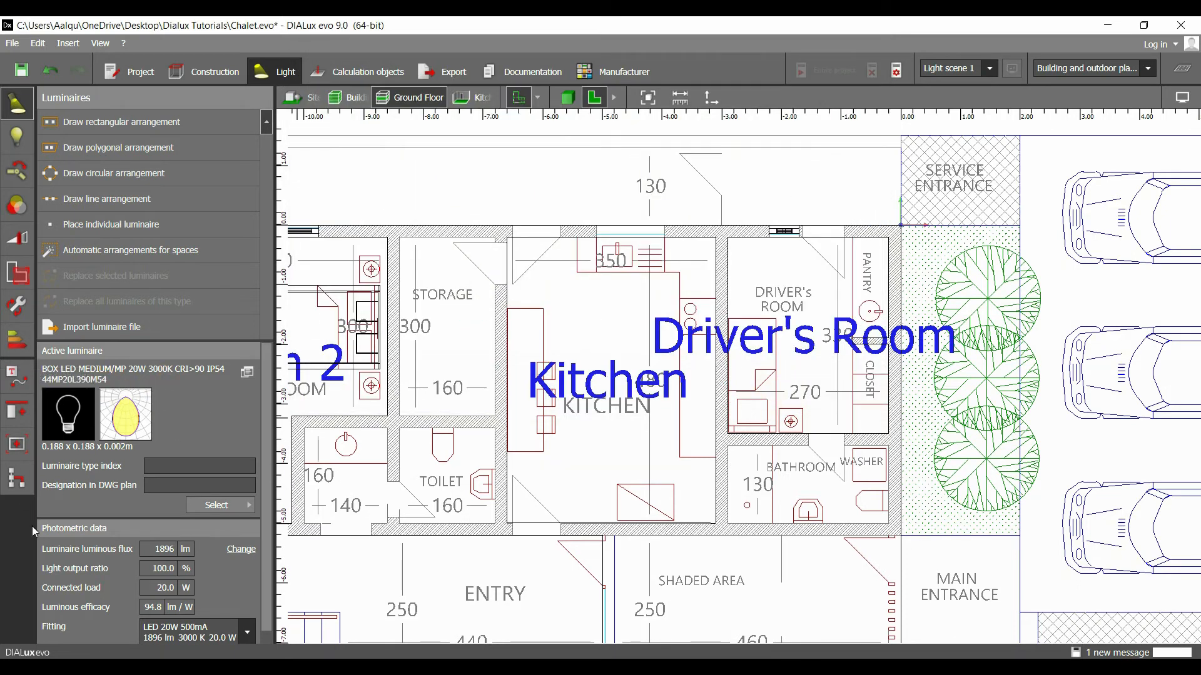
Place the active BOX LED MEDIUM luminaire directly in the kitchen at about X -4.41, Y -1.59 m and remove it
left_click(72, 351)
left_click(138, 383)
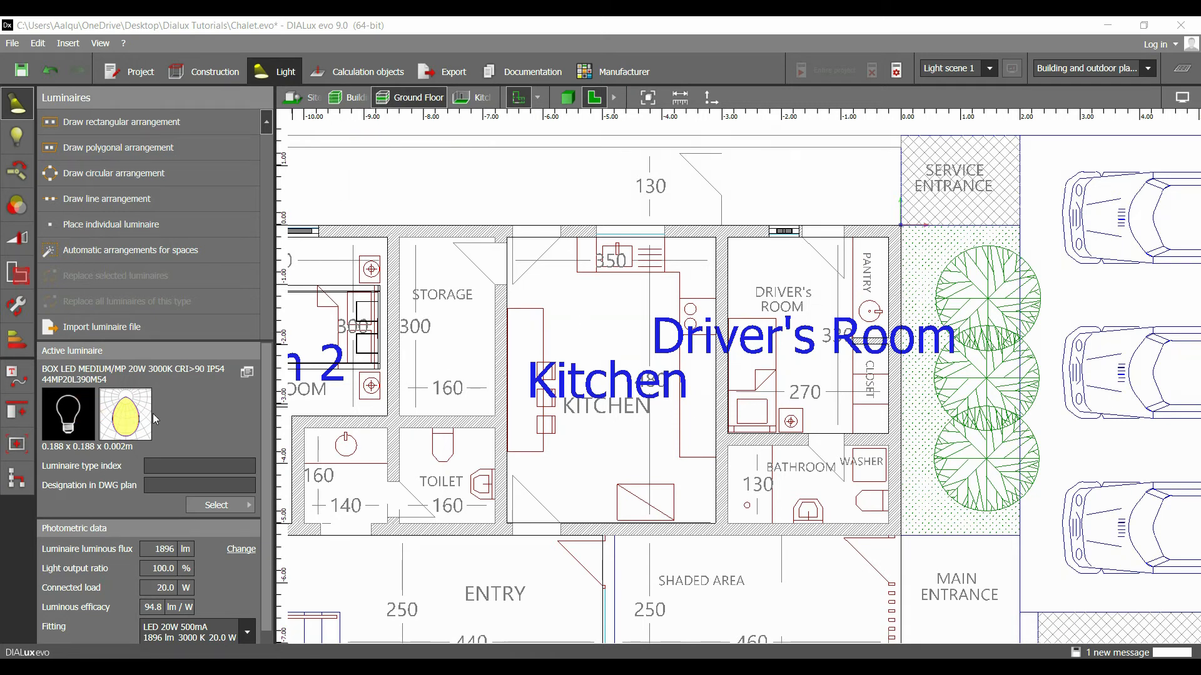
left_click_drag(90, 407, 637, 320)
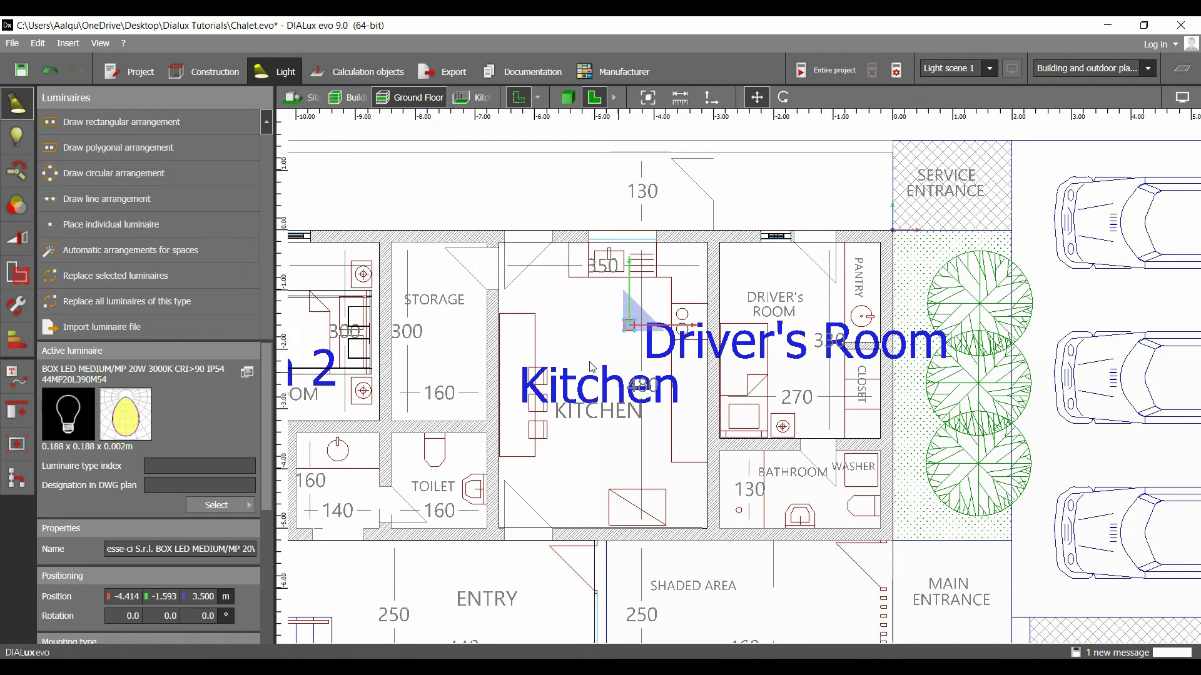
left_click(597, 369)
Place an individual BOX LED MEDIUM luminaire in the kitchen at about X -4.95, Y -1.80 m and remove it
left_click(131, 199)
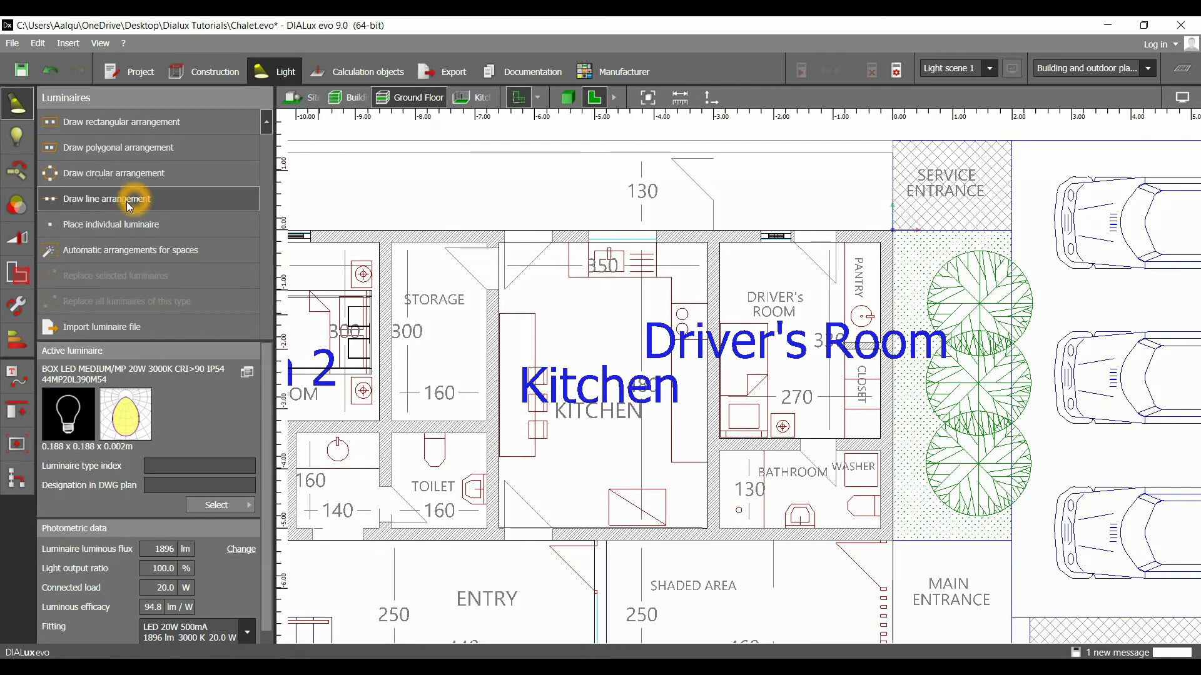
left_click(100, 225)
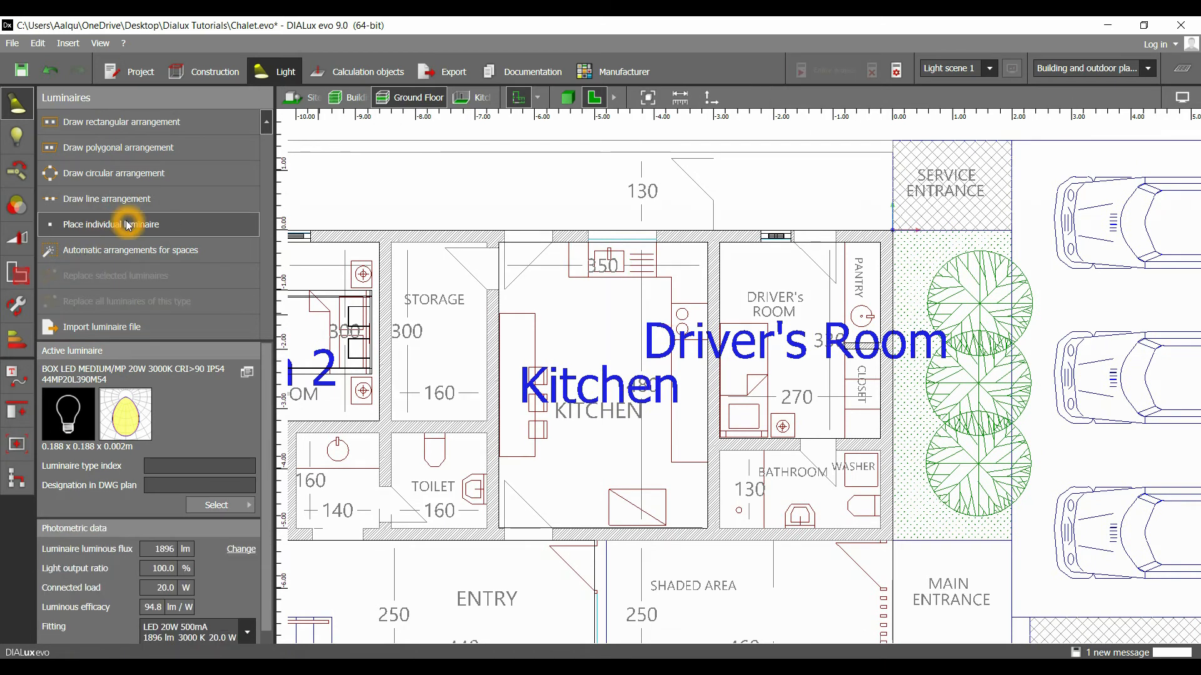
left_click(600, 339)
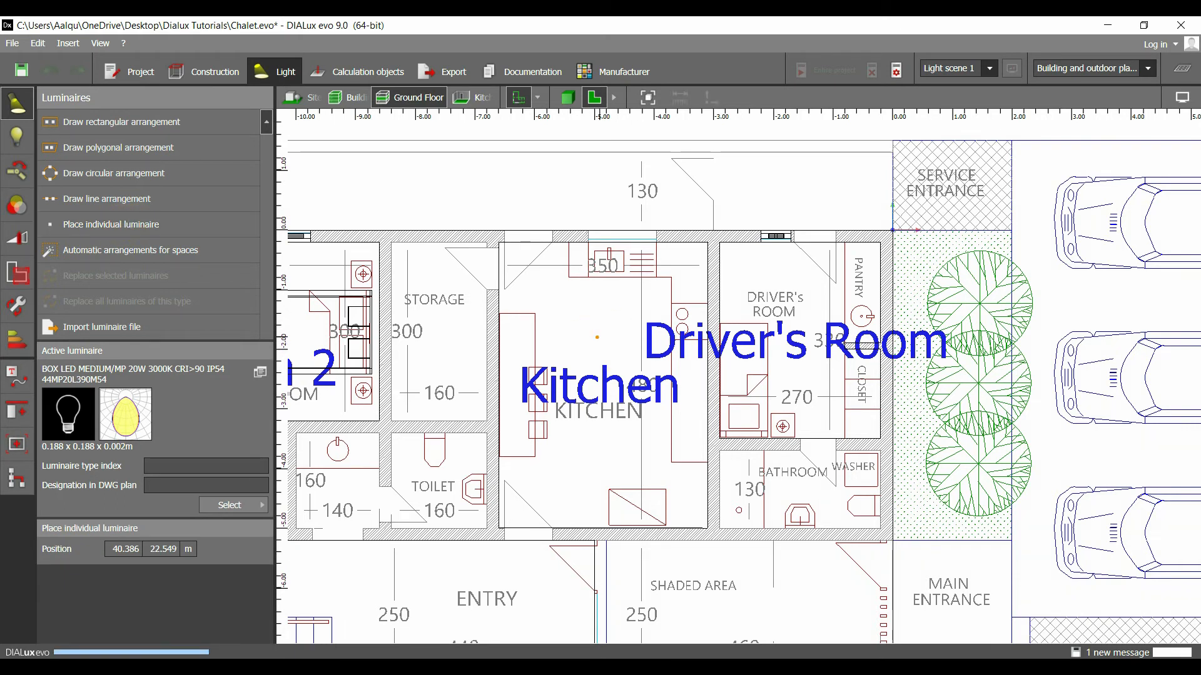
left_click(627, 504)
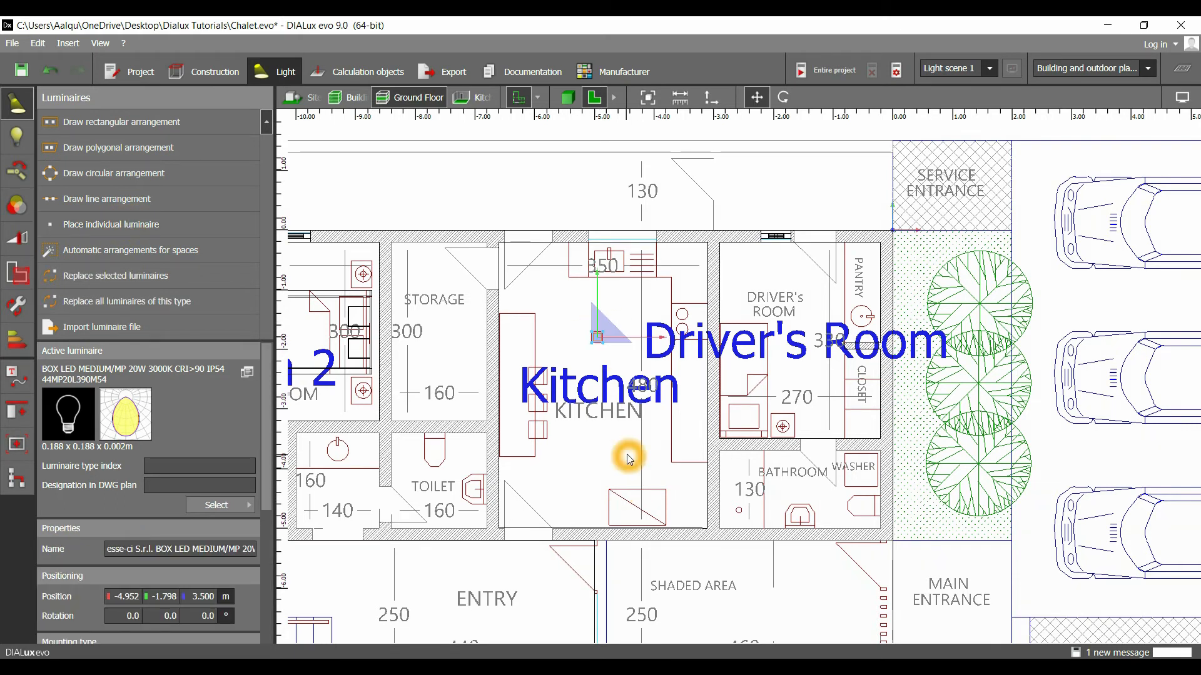
middle_click_drag(627, 455, 619, 479)
left_click(617, 478)
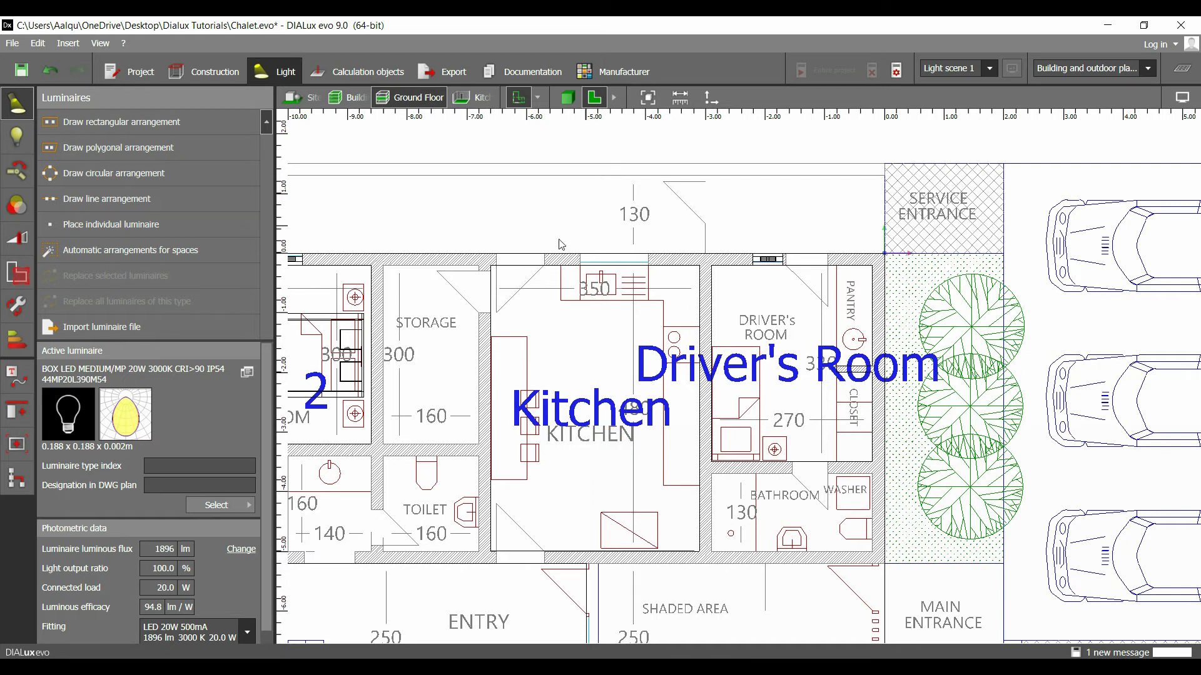
left_click(622, 369)
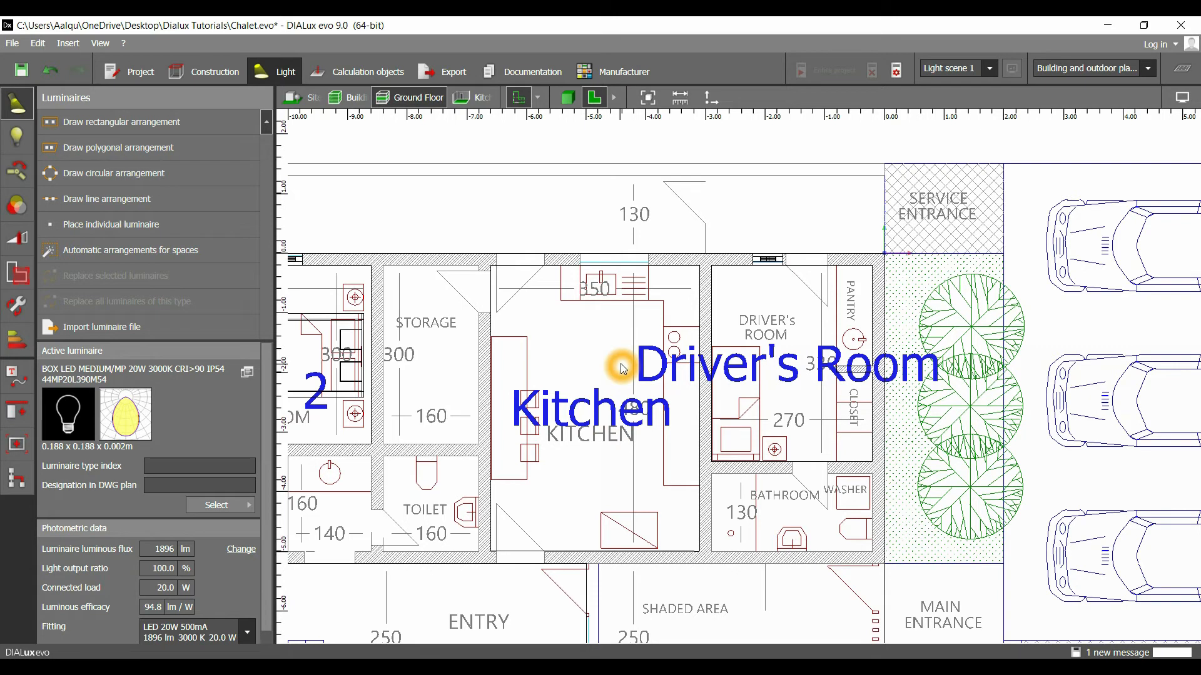
Draw a rectangular luminaire arrangement over the free floor area between the kitchen counters
left_click(617, 329)
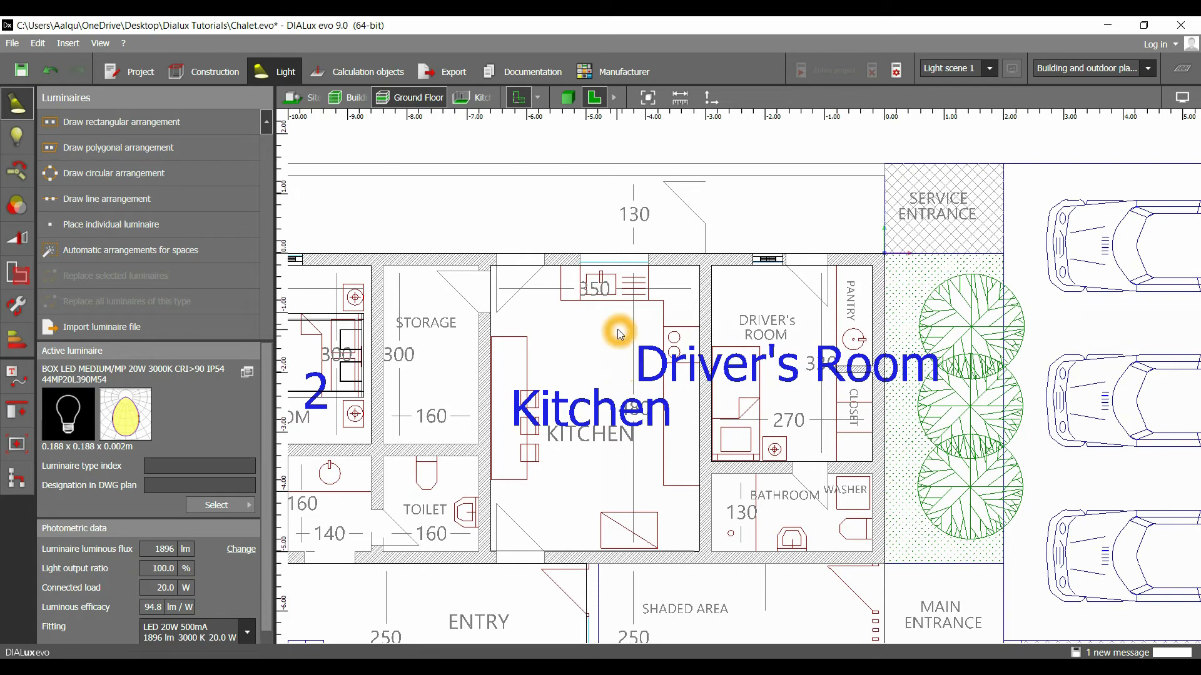
left_click(151, 134)
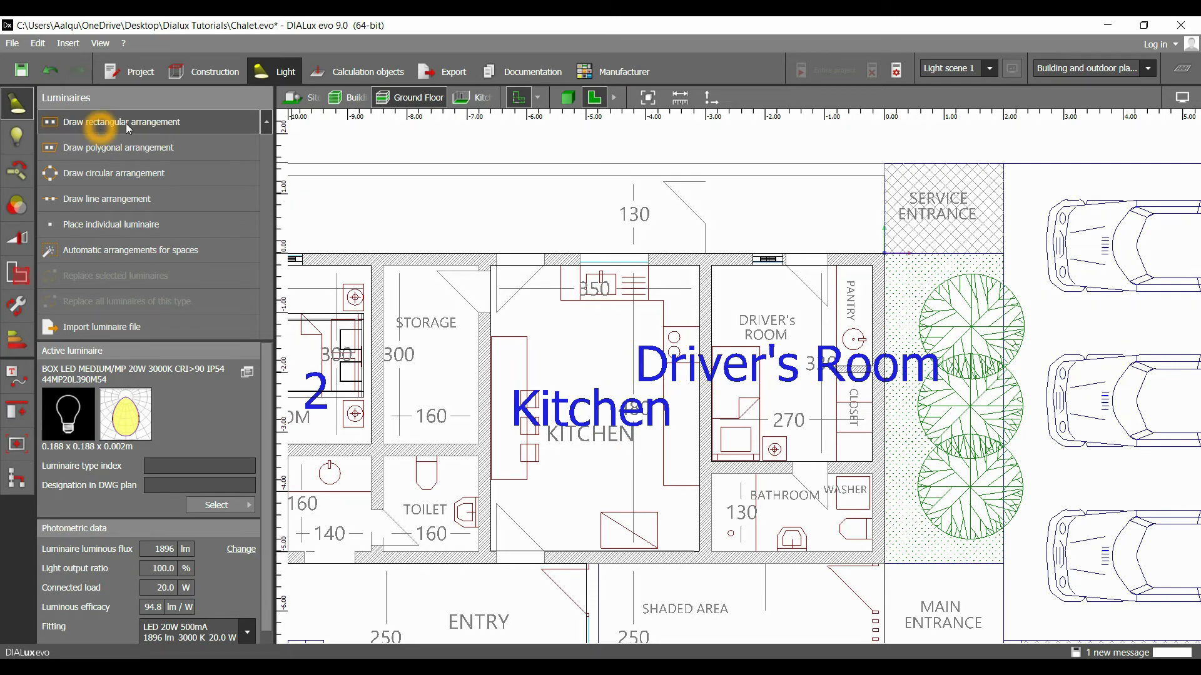
left_click(101, 129)
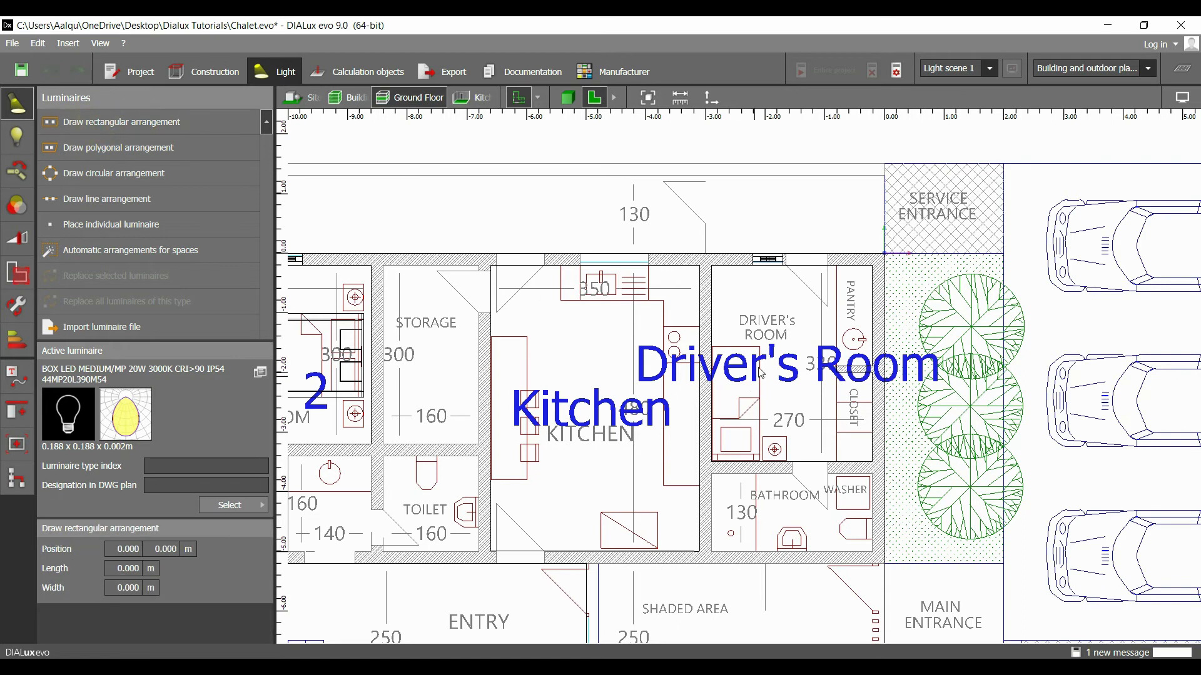
left_click(675, 303)
left_click(698, 269)
scroll(698, 269, "up", 2)
left_click(692, 276)
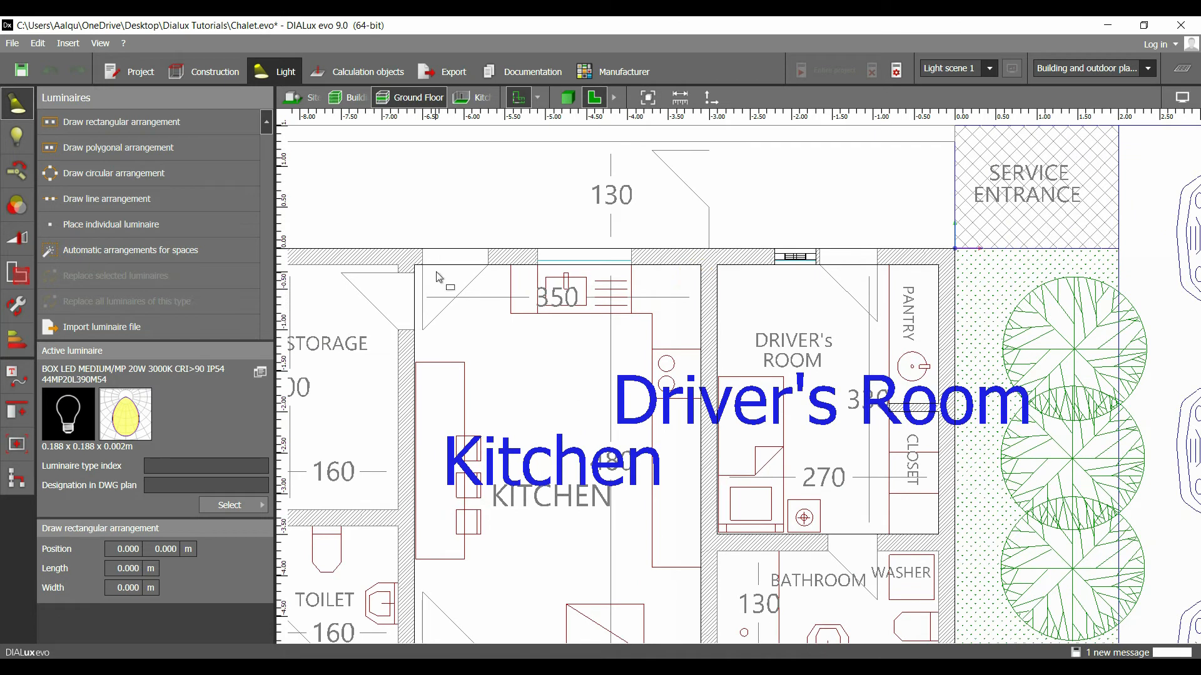
left_click(652, 313)
left_click(468, 318)
middle_click_drag(485, 474, 500, 327)
left_click(522, 441)
left_click(729, 506)
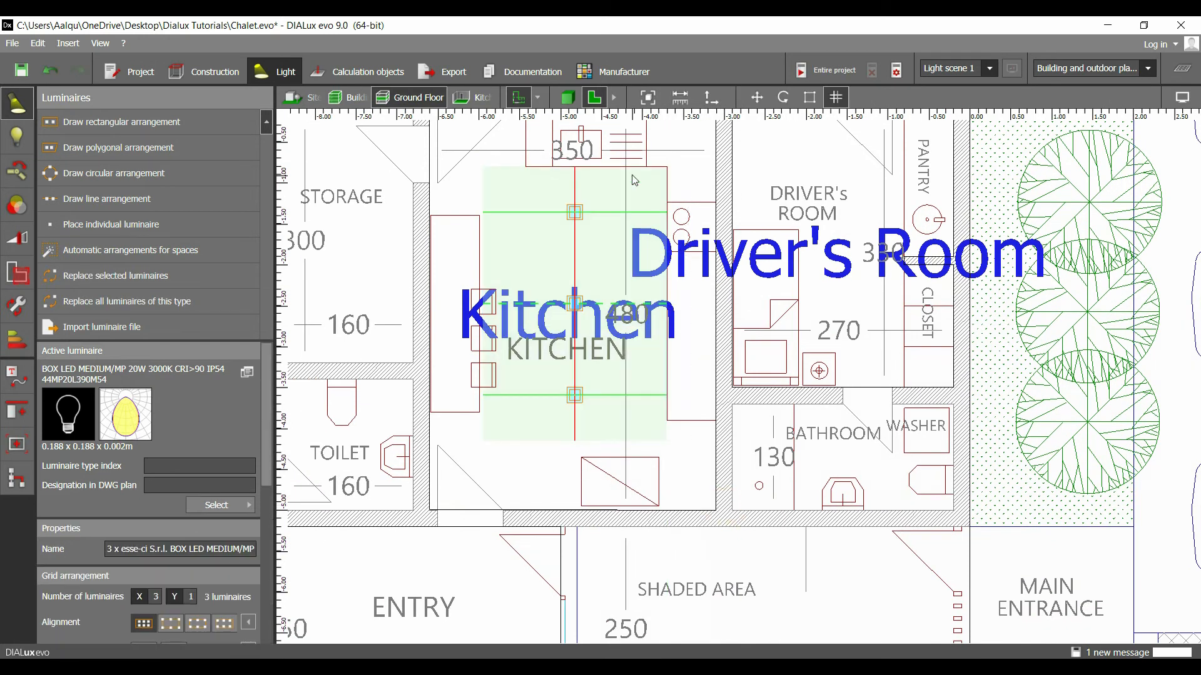
Remove the rectangular luminaire arrangement from the kitchen
left_click(614, 304)
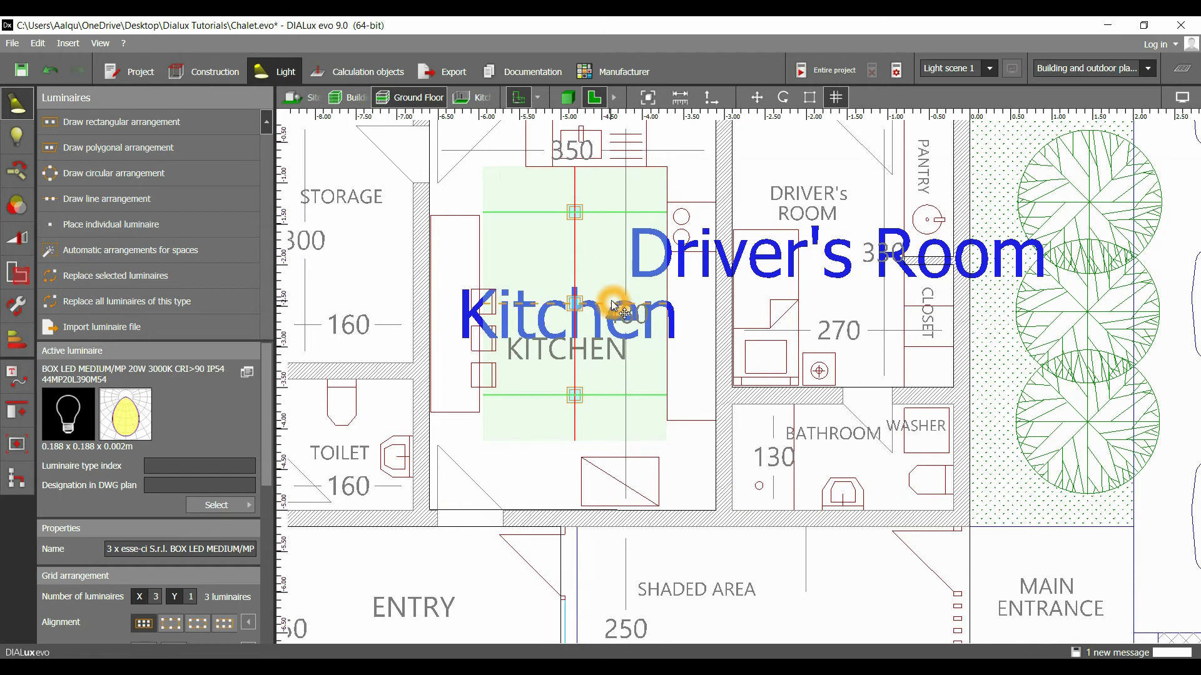
middle_click_drag(597, 296, 587, 340)
left_click(588, 340)
left_click(588, 338)
left_click(650, 233)
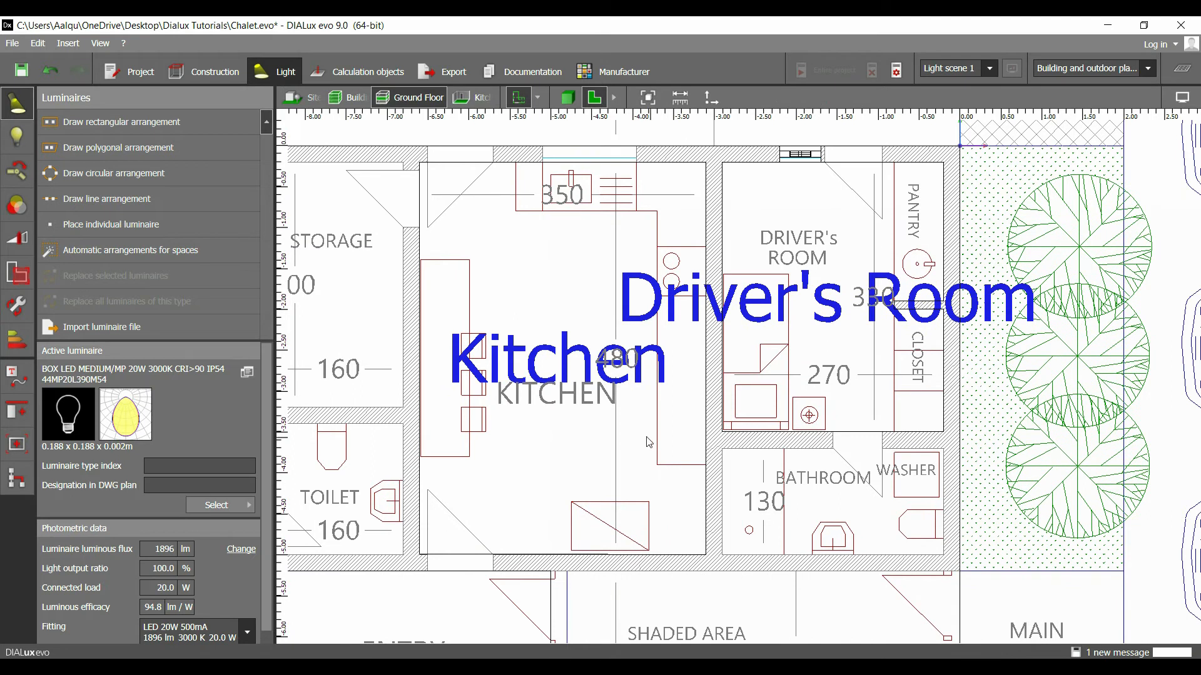
Try a circular luminaire arrangement in the kitchen centred at about X -4.75, Y -2.60 m with a radius of about 1.22 m
left_click(115, 148)
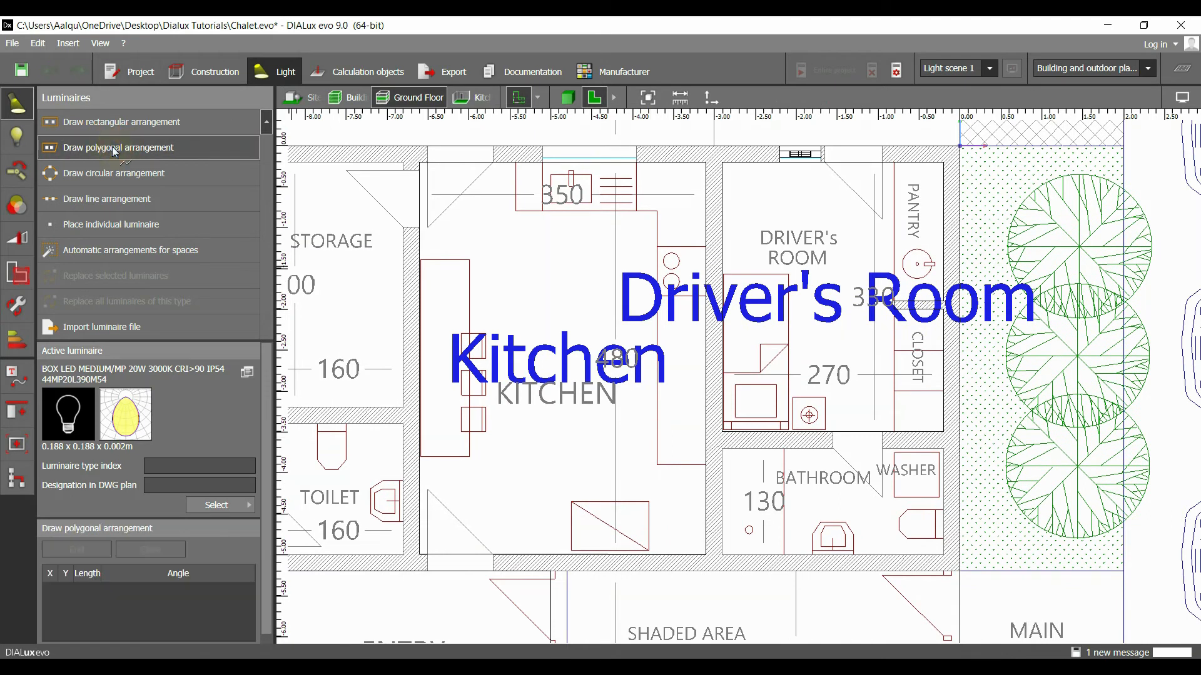
left_click(137, 174)
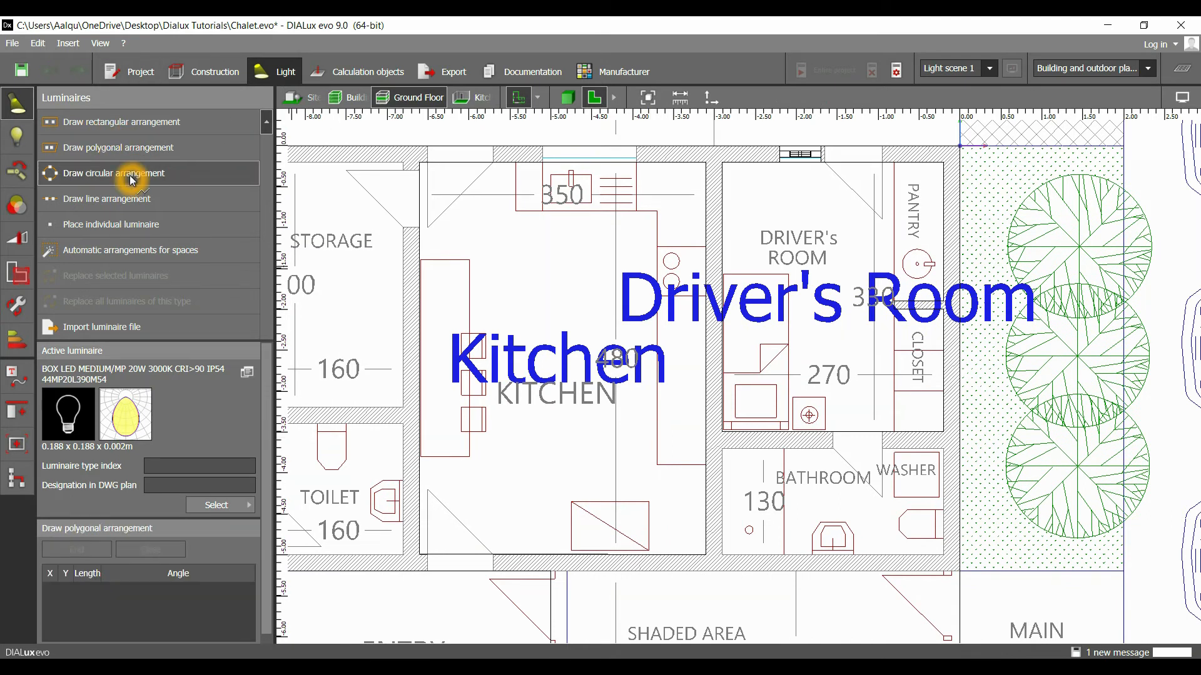
left_click(571, 358)
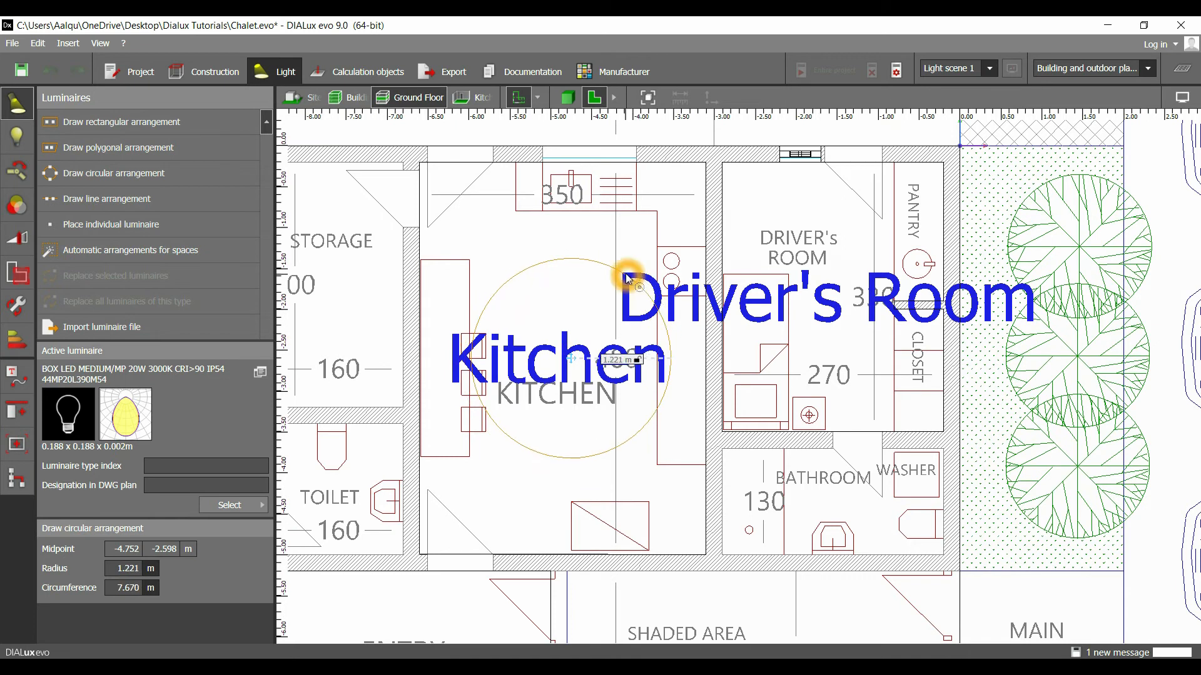
left_click(623, 276)
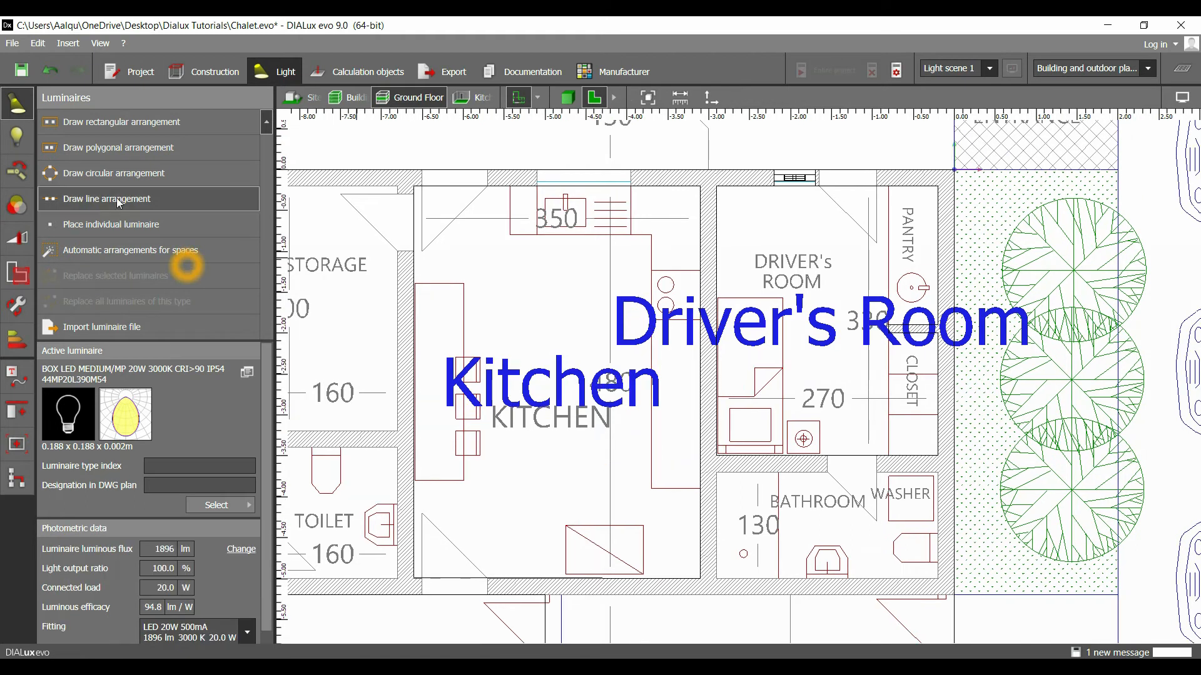
Create an automatic arrangement of the active BOX LED MEDIUM luminaire for the kitchen space
left_click(194, 252)
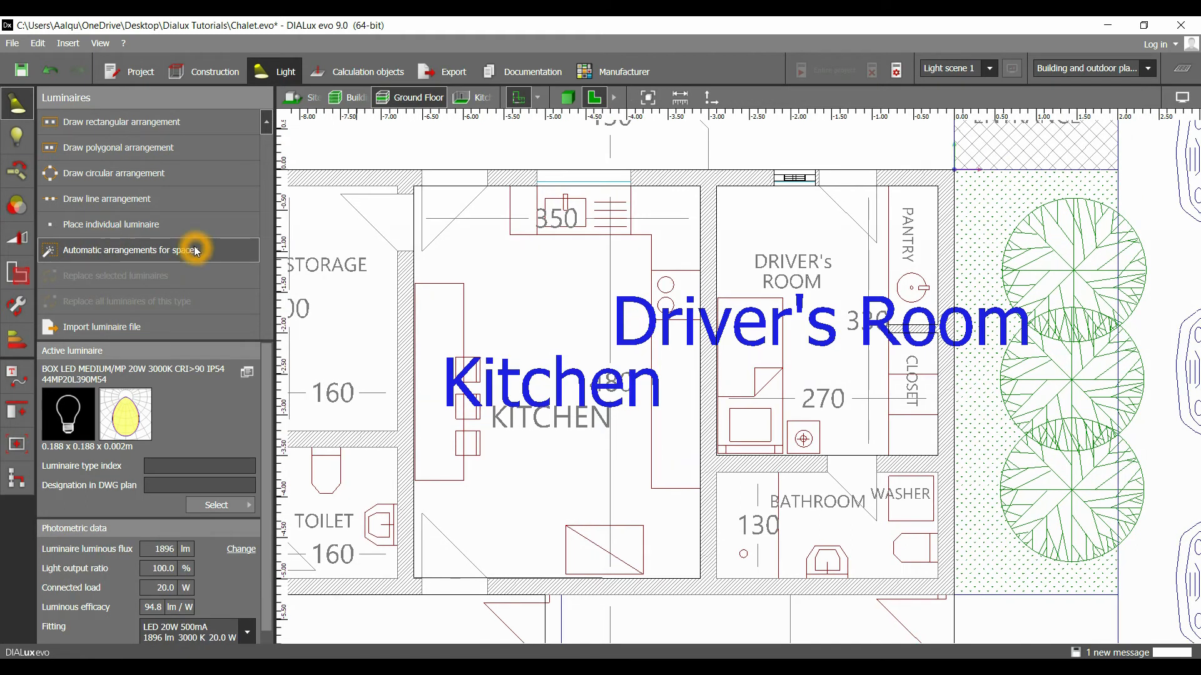
left_click(193, 254)
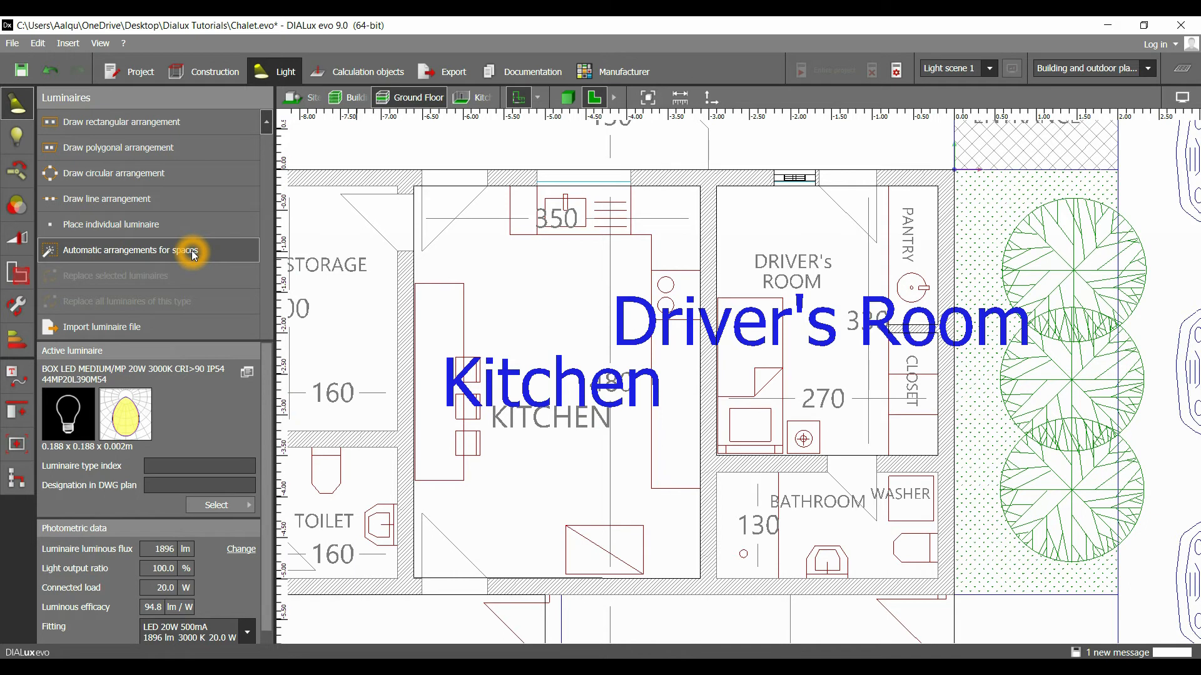
left_click(194, 252)
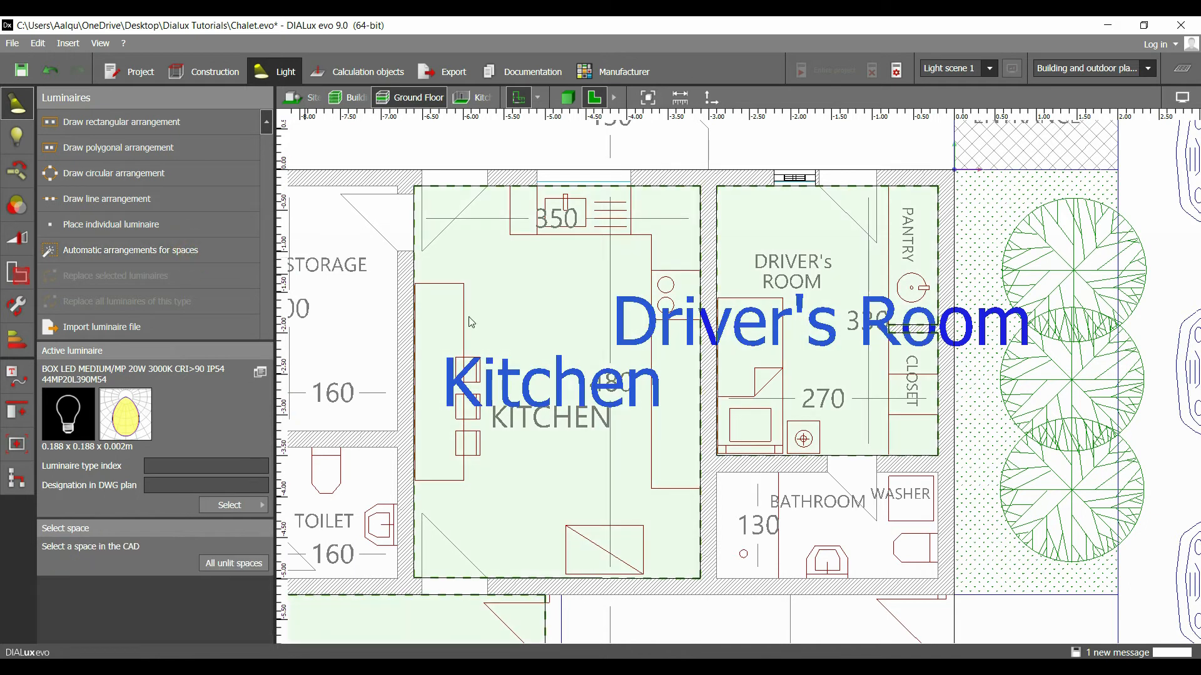
left_click(545, 305)
left_click(496, 302)
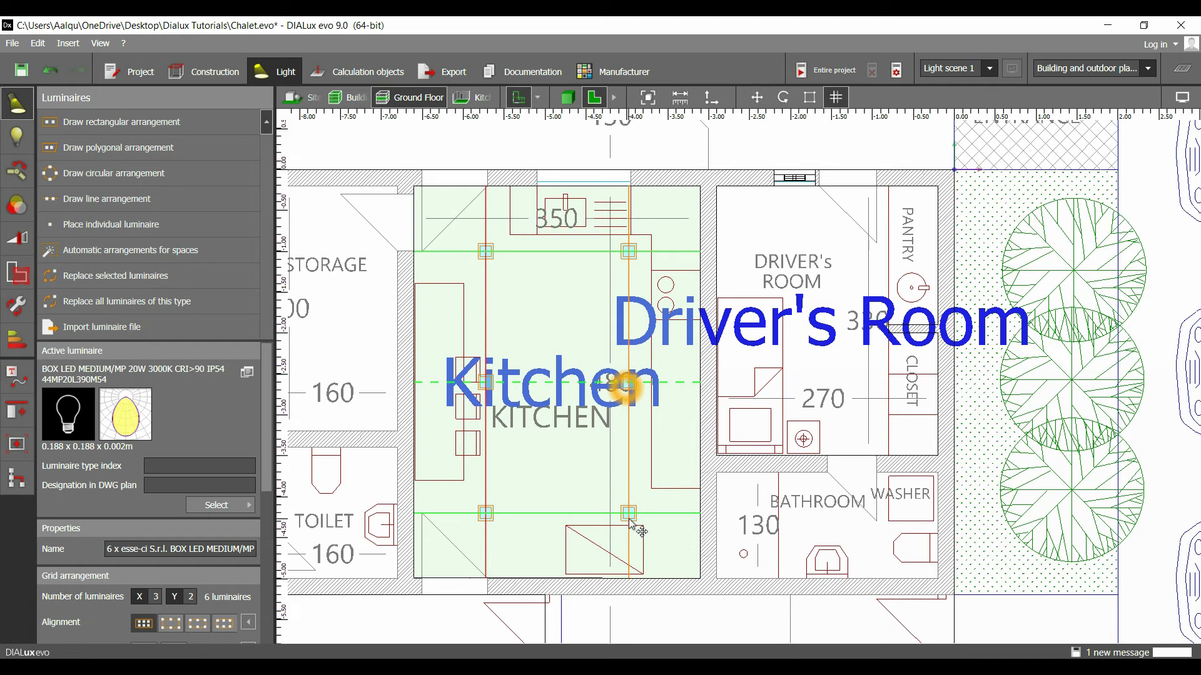
left_click(522, 529)
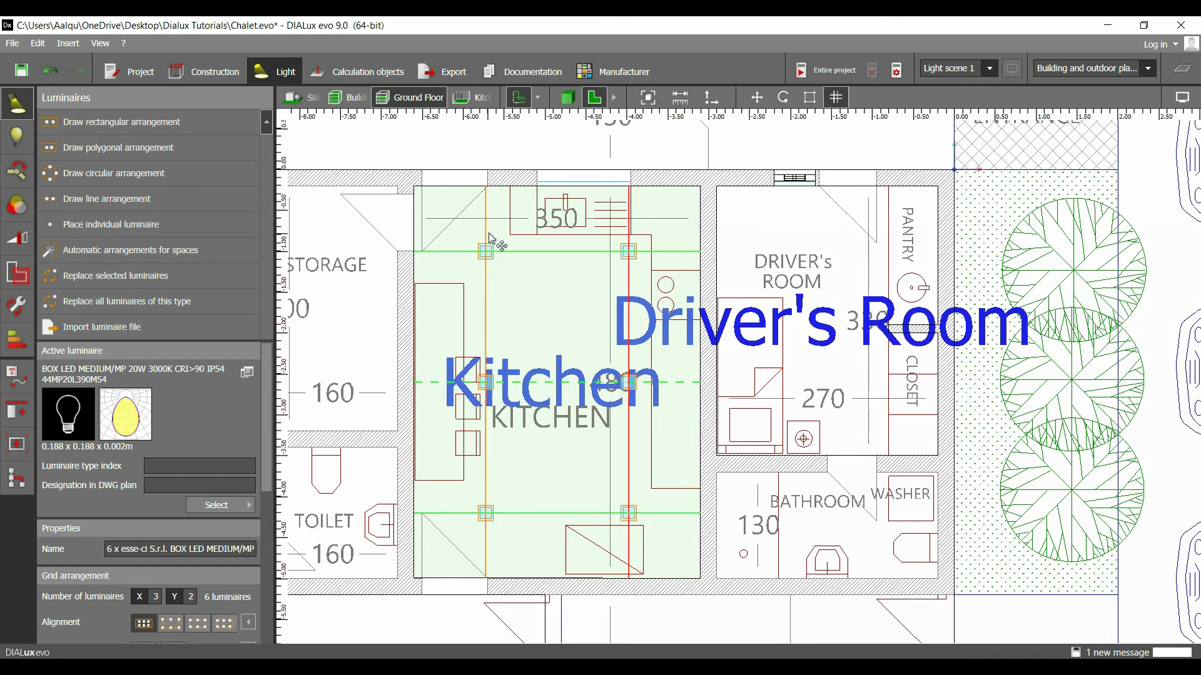
left_click(519, 329)
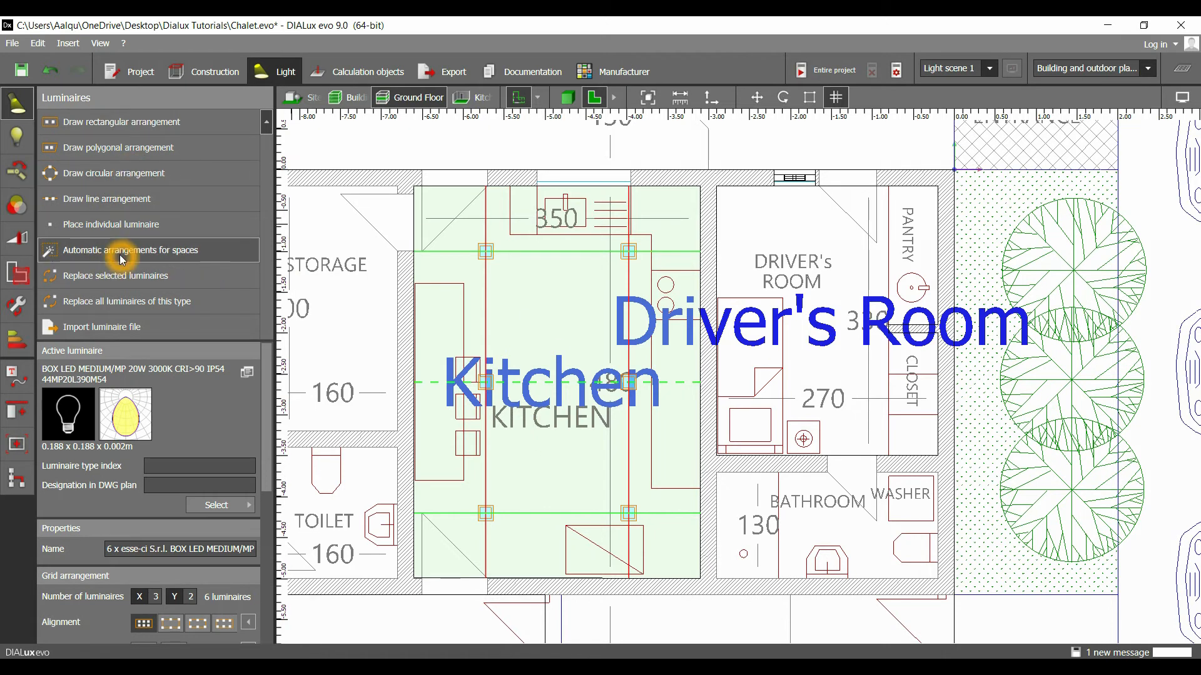
Set the number of luminaires in the X direction of the kitchen grid arrangement to 4
left_click(128, 551)
scroll(93, 551, "down", 3)
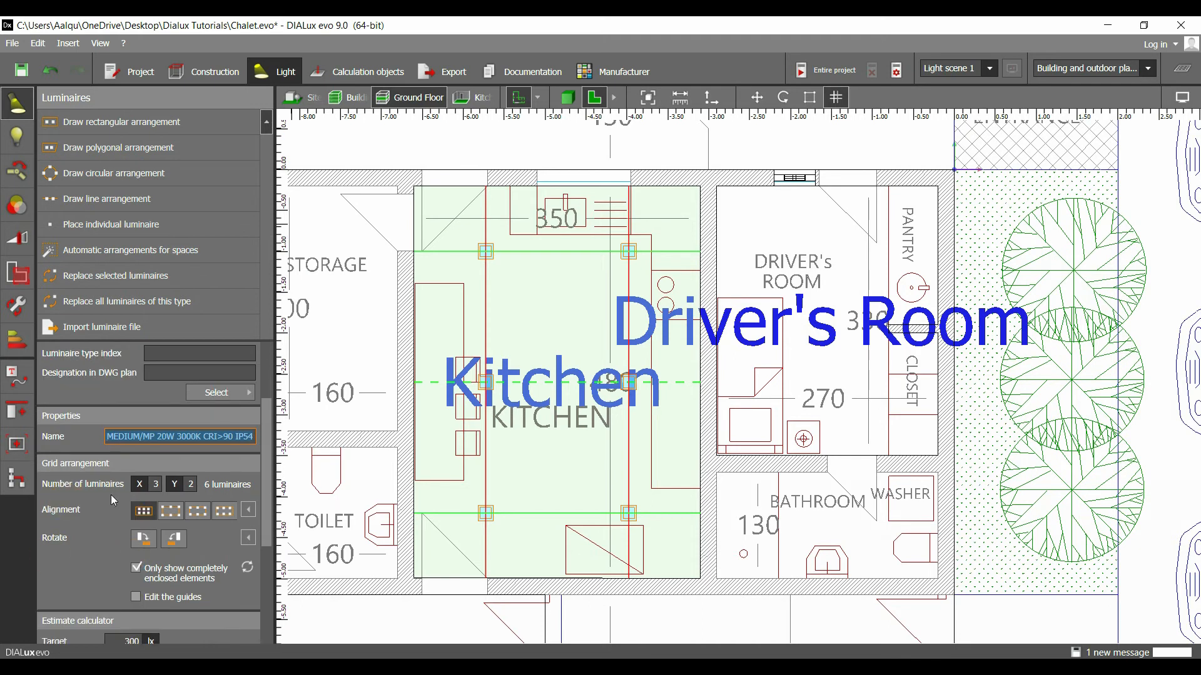
left_click(154, 490)
left_click(160, 487)
key("BackSpace")
type("4")
key("Tab")
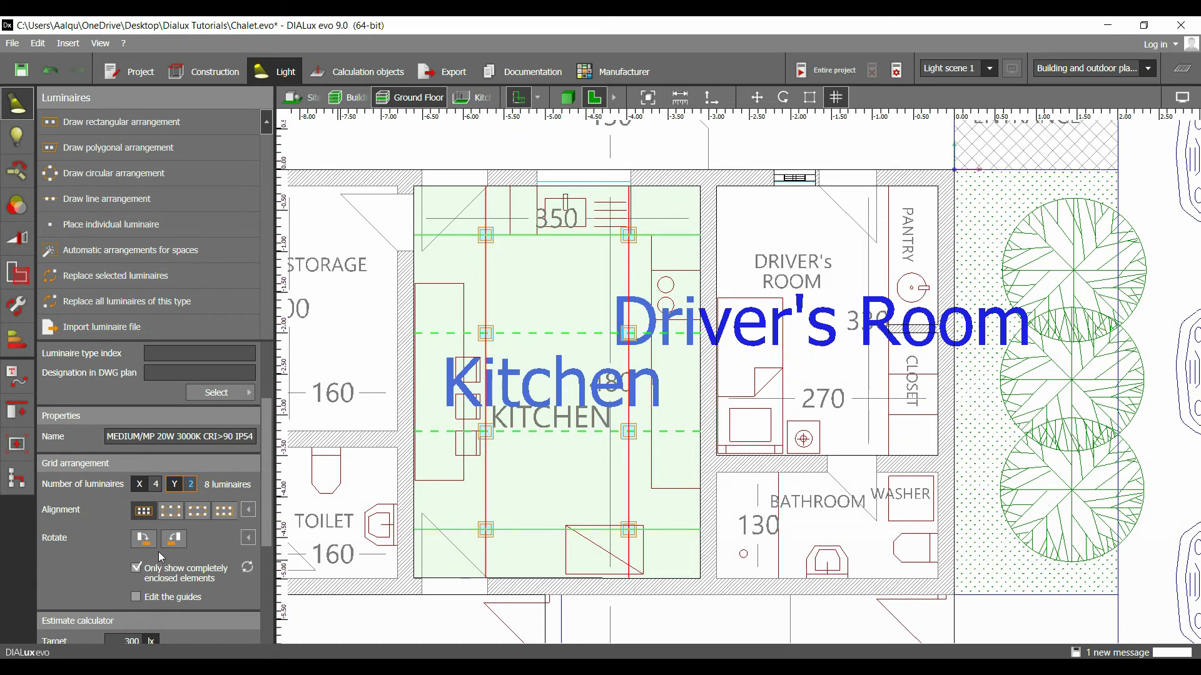
key("Tab")
left_click(514, 304)
Try the Centre - centre alignment and the two remaining alignment options after it on the kitchen luminaire grid
left_click(145, 516)
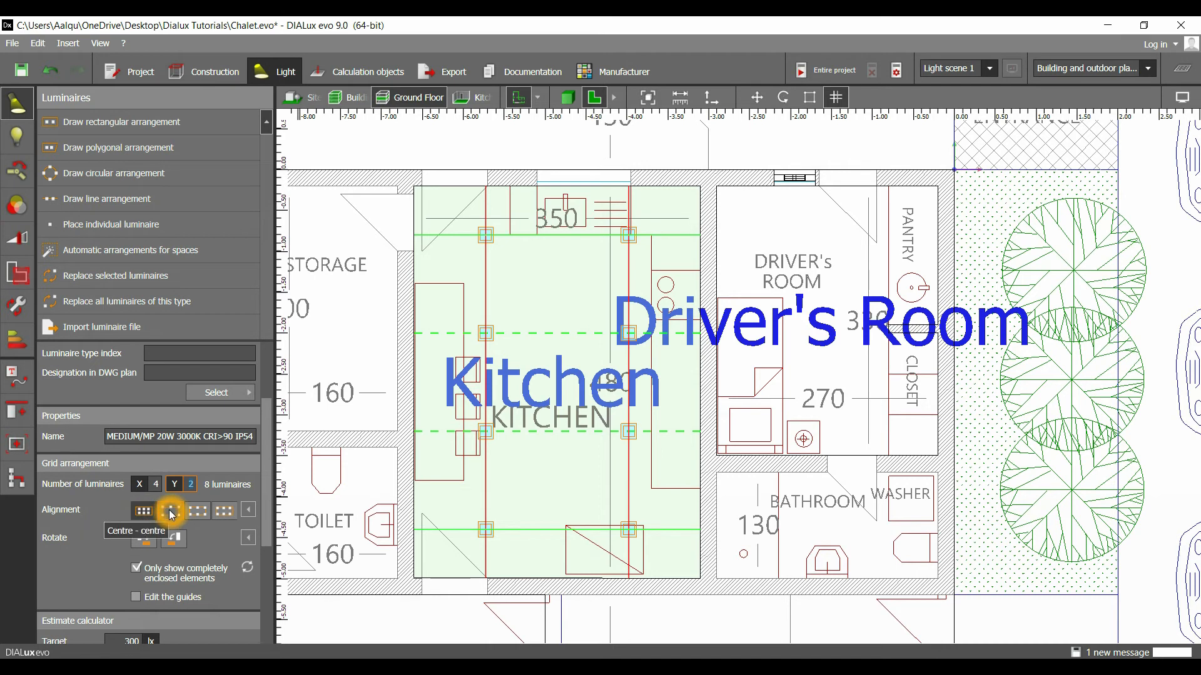
left_click(172, 512)
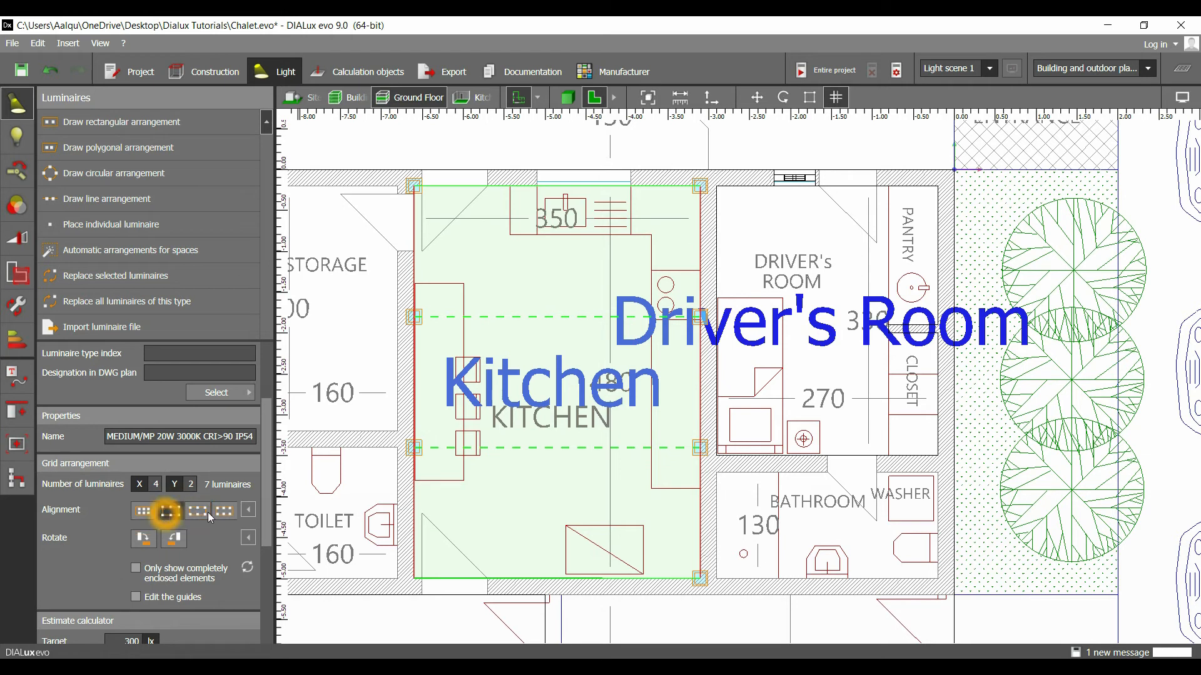
left_click(198, 513)
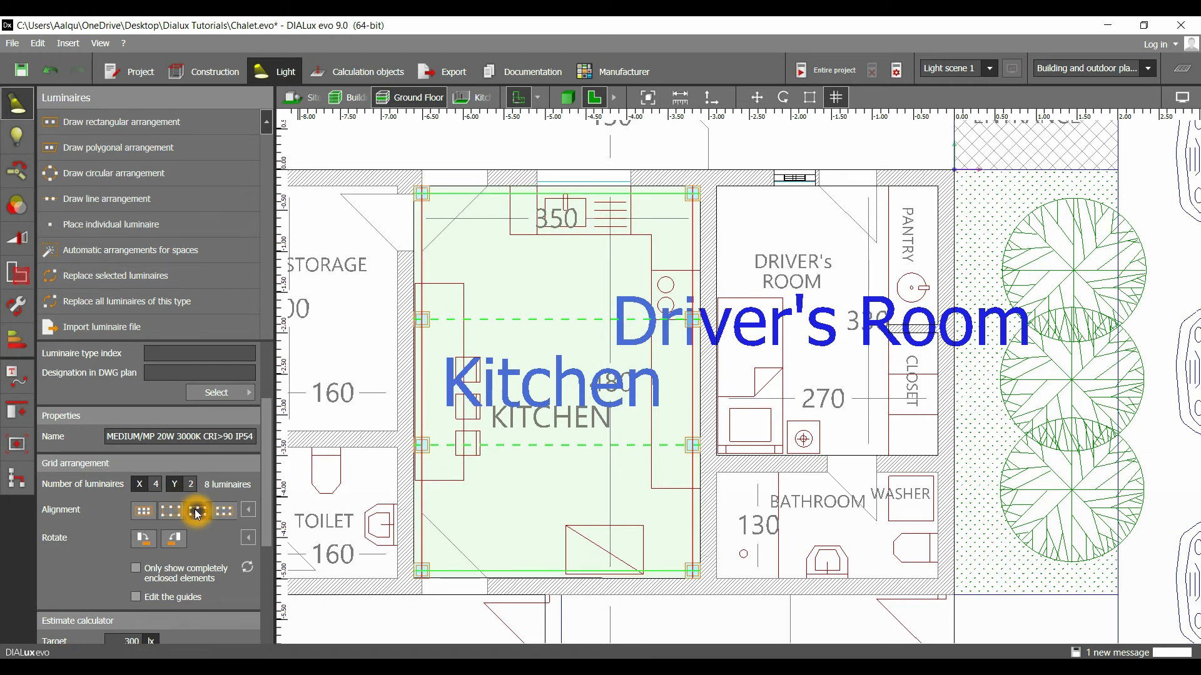
scroll(434, 194, "up", 4)
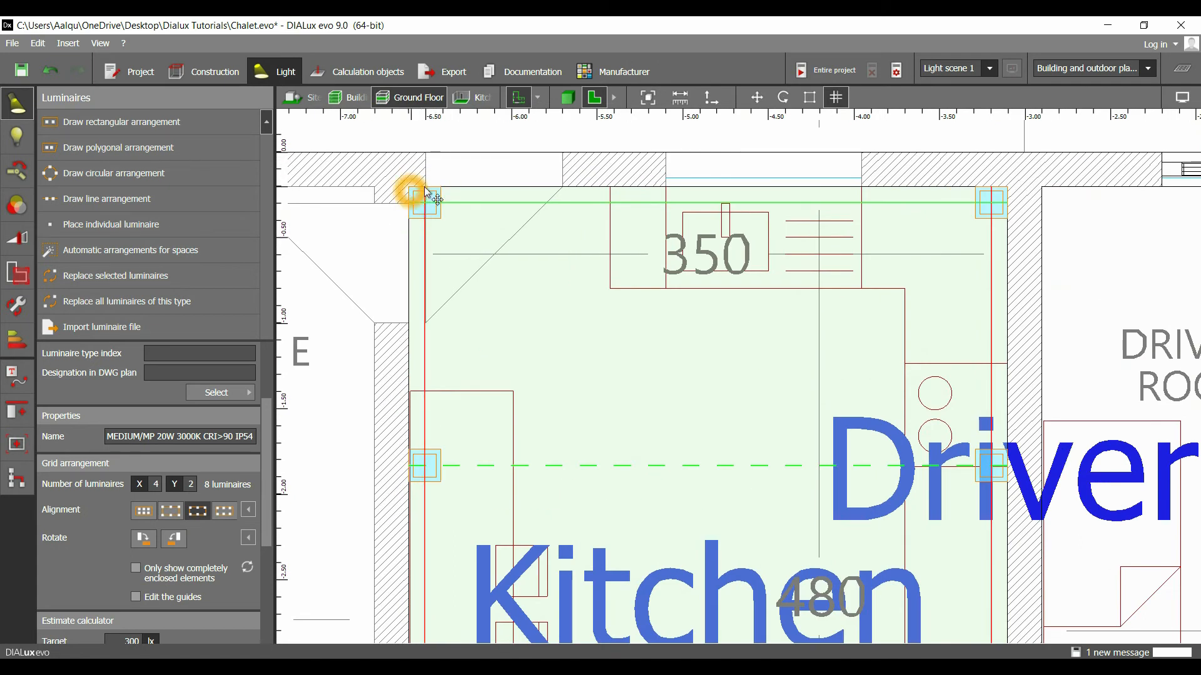
left_click(222, 513)
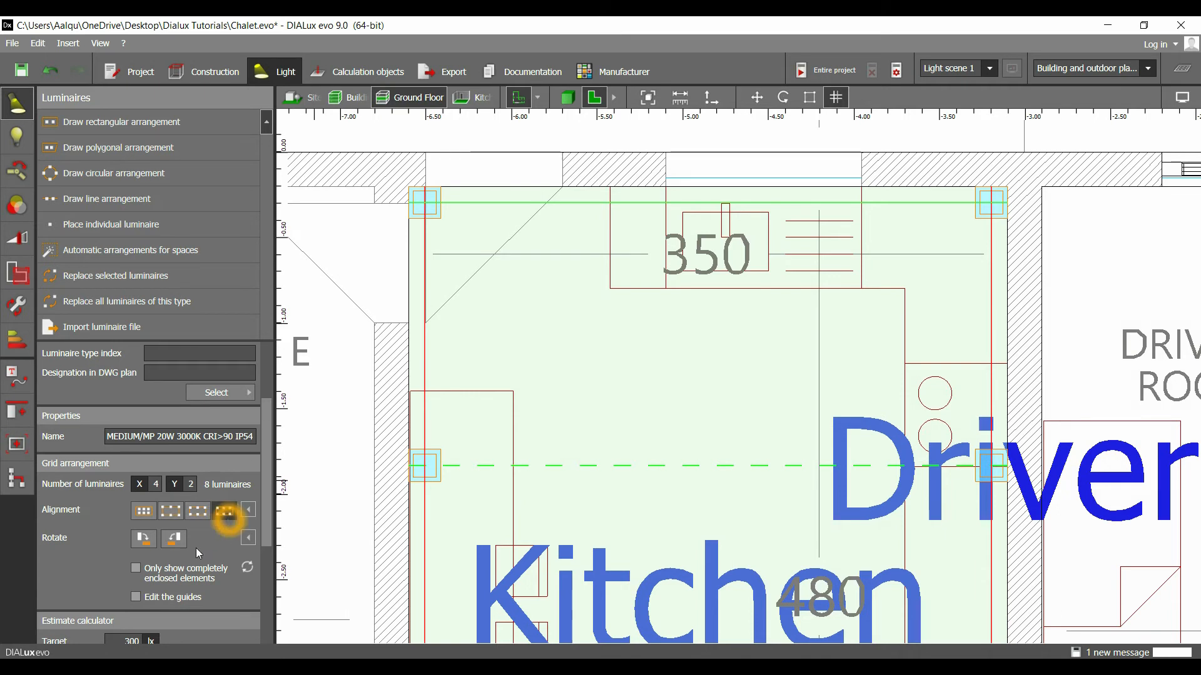
scroll(478, 238, "down", 2)
scroll(478, 238, "down", 3)
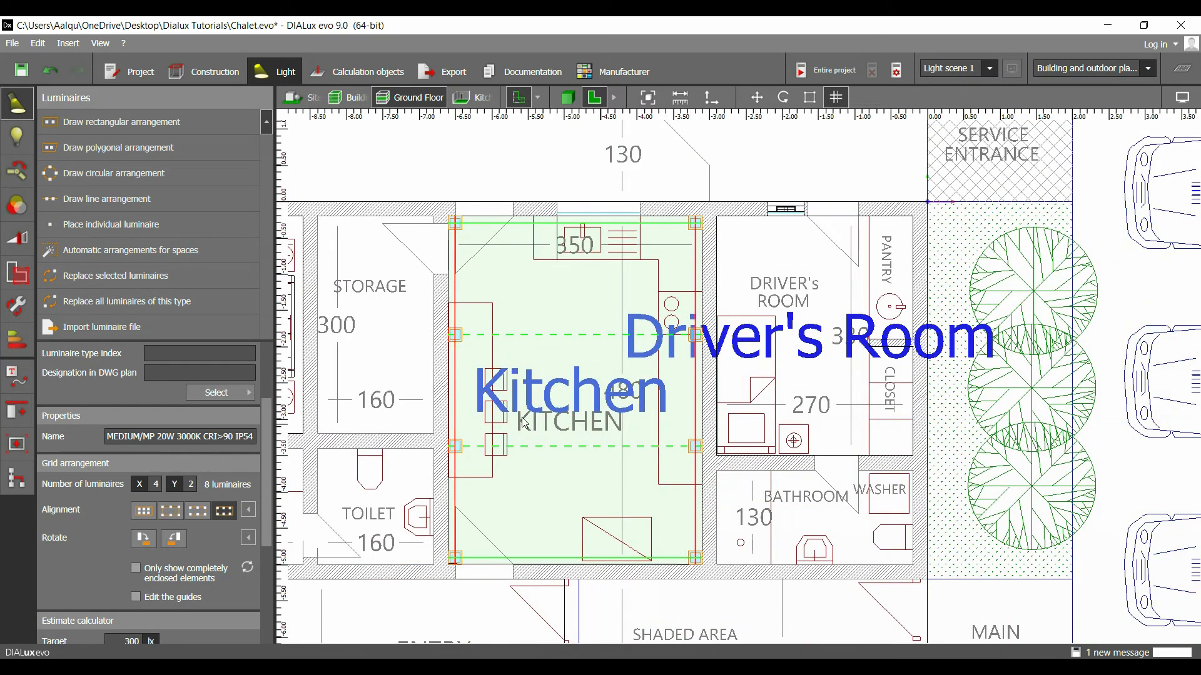
Return the kitchen luminaire grid to the Symmetrical inside alignment
left_click(156, 516)
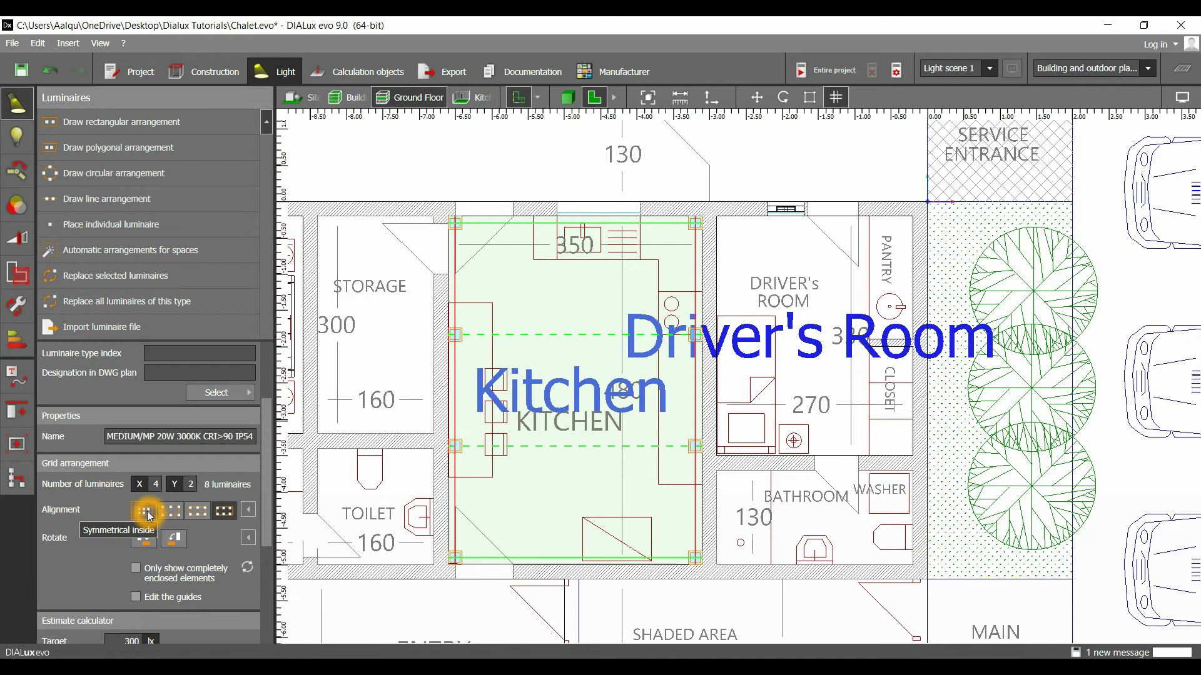
left_click(146, 513)
left_click(527, 260)
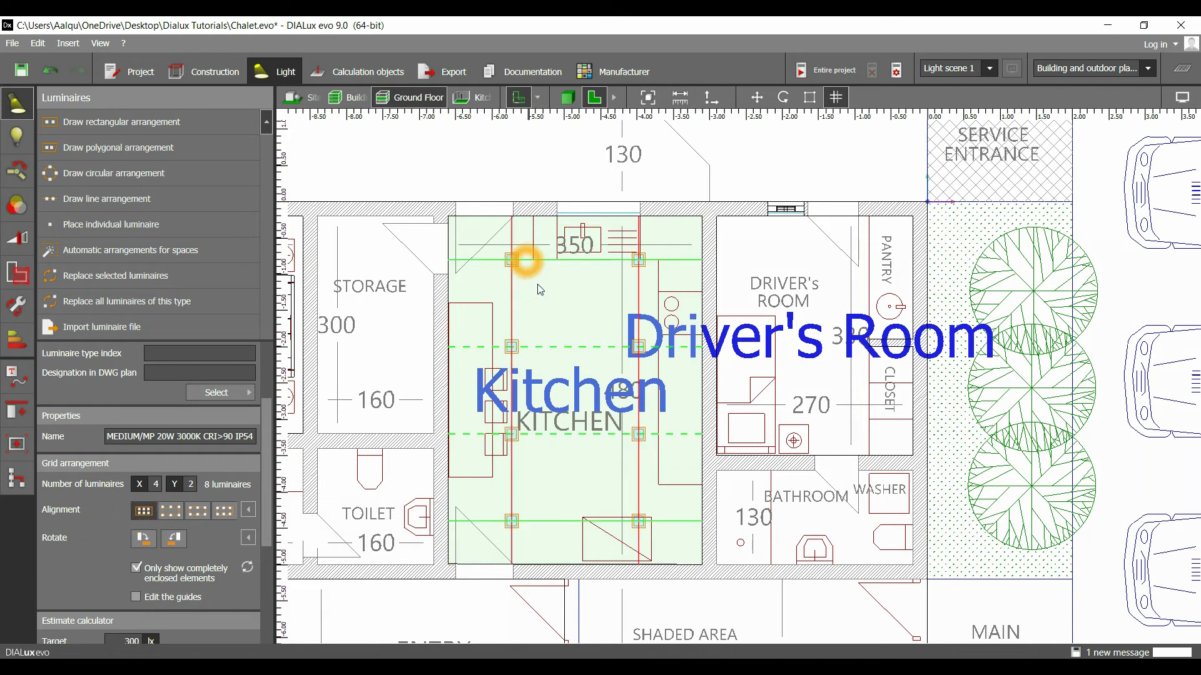
left_click_drag(539, 288, 559, 349)
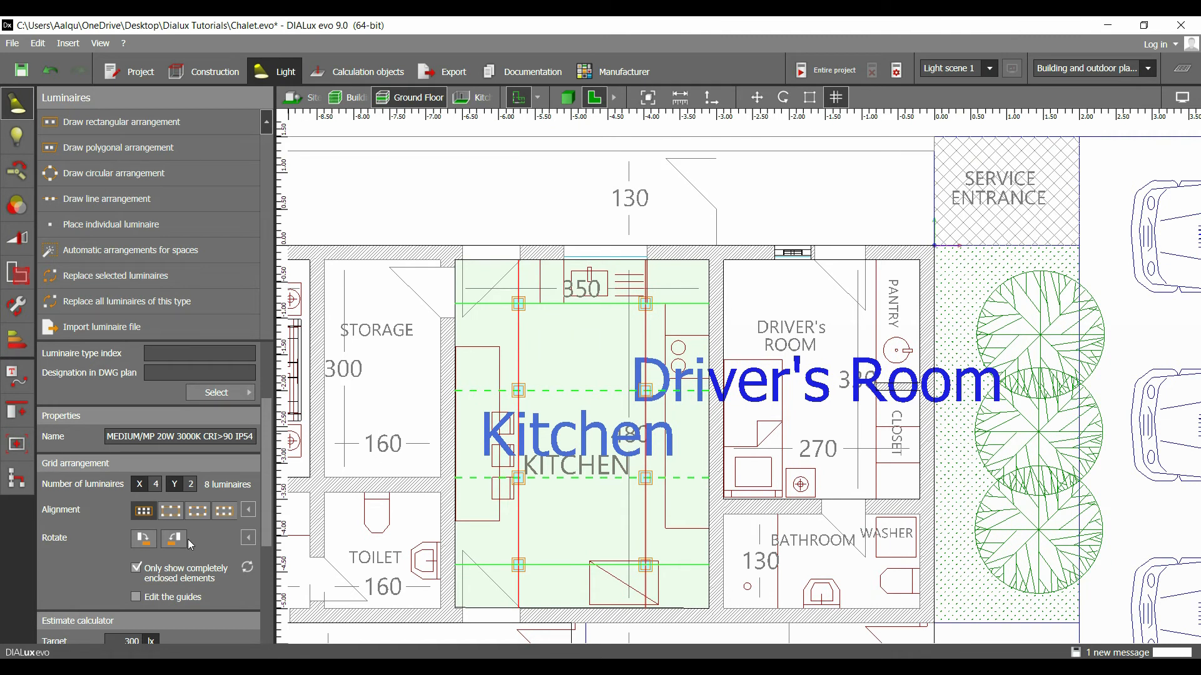
Show the element and arrangement rotation angles of the kitchen luminaire grid
left_click(248, 537)
left_click(115, 576)
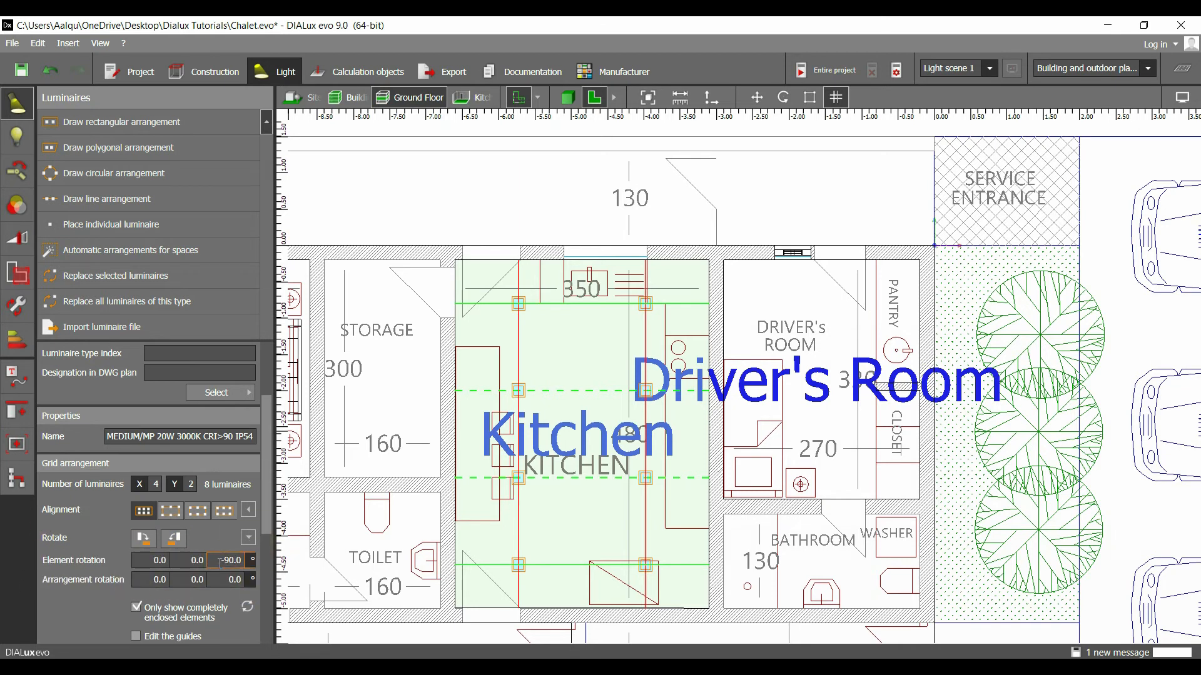
left_click(523, 287)
left_click(523, 323)
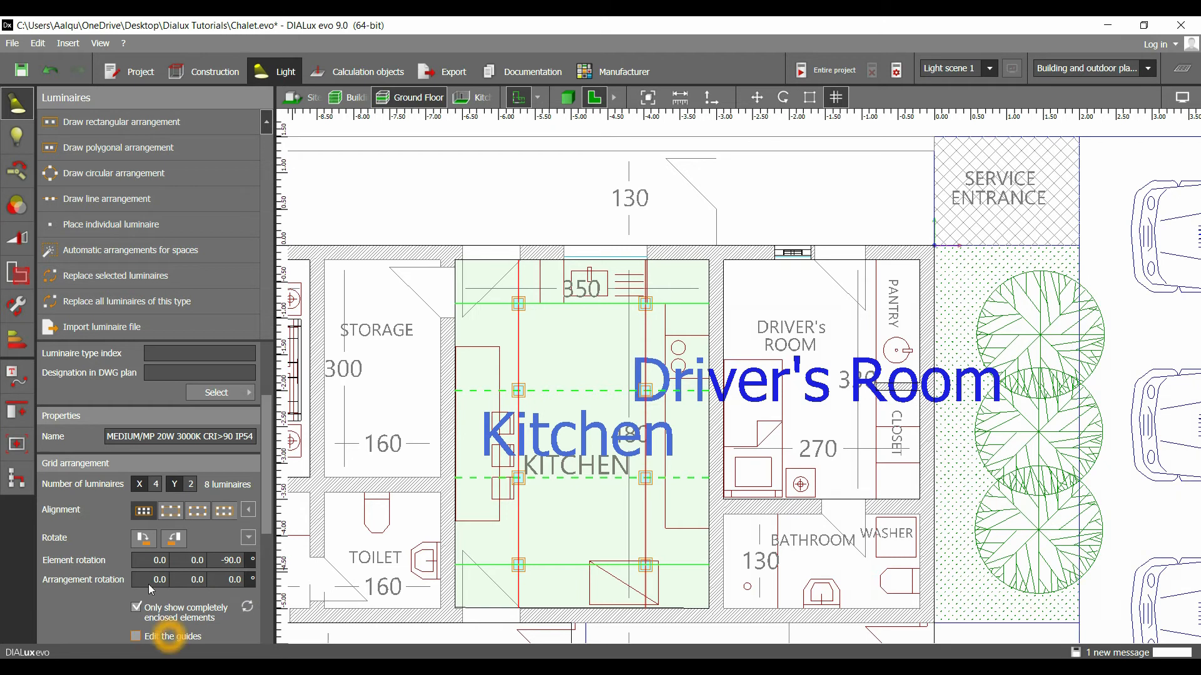
left_click(191, 589)
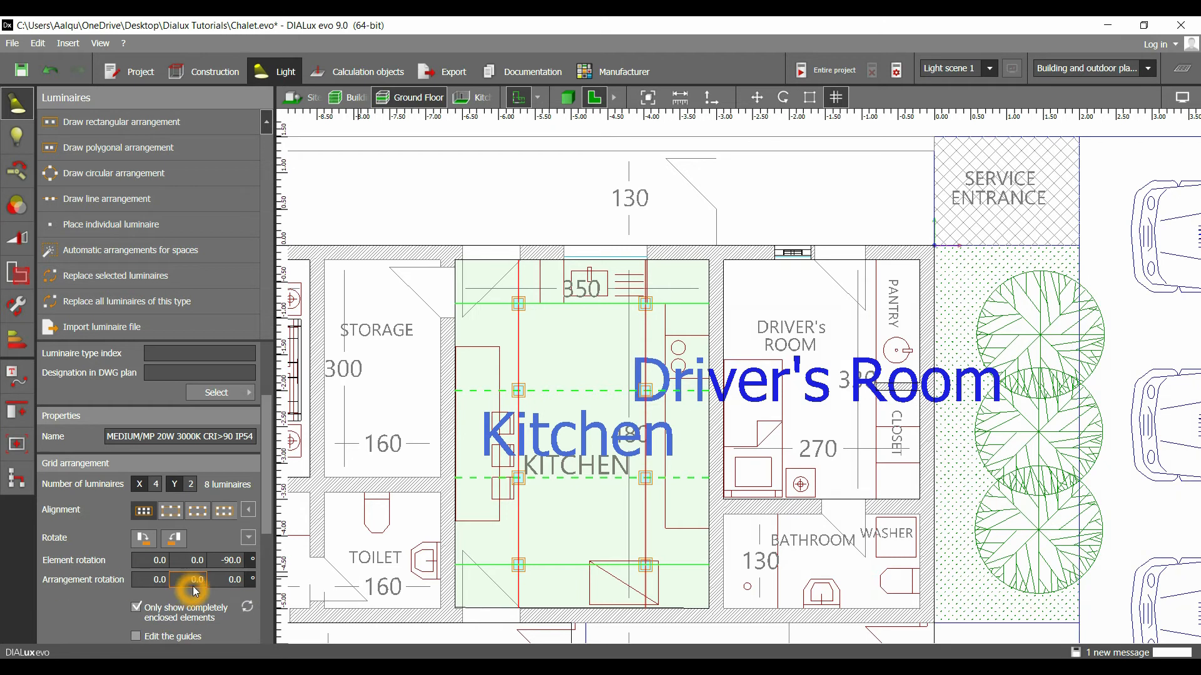
left_click(218, 573)
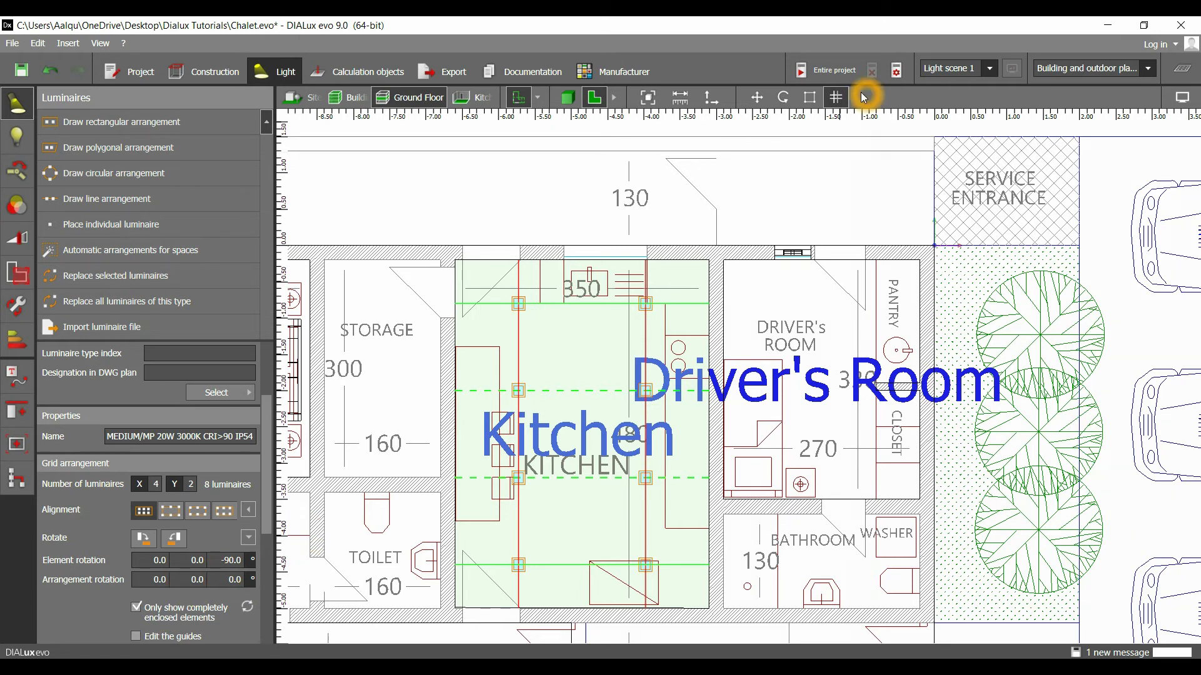
Rotate the whole kitchen luminaire arrangement to 90° about its centre
left_click(790, 97)
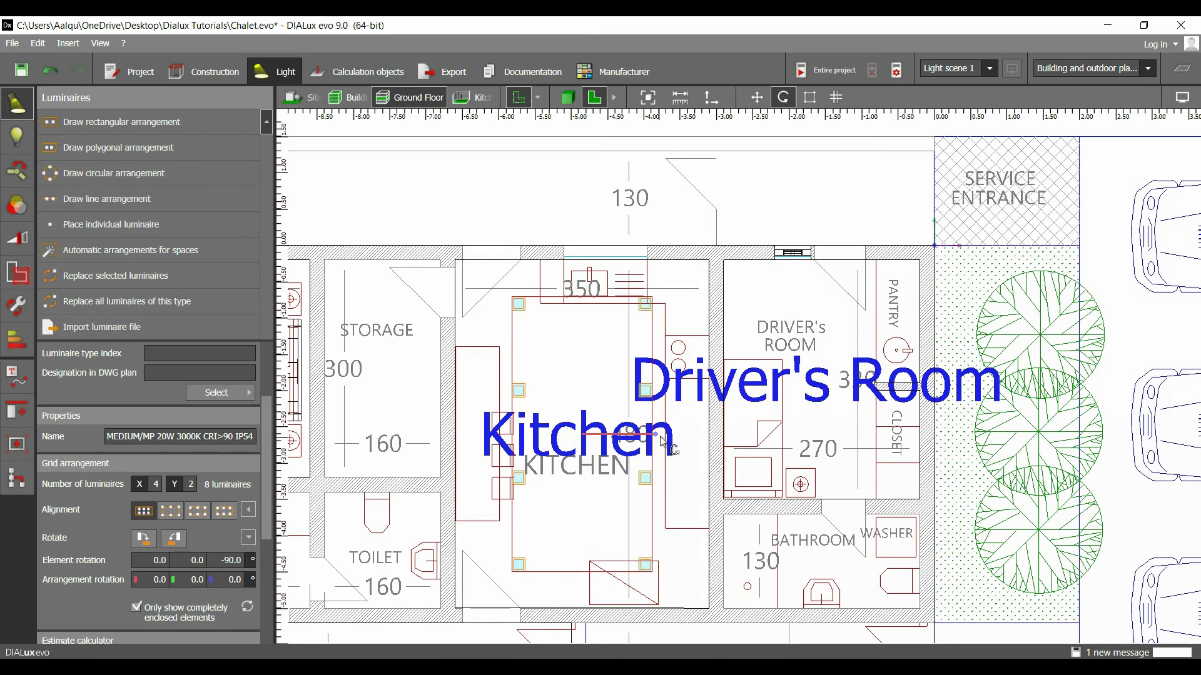
left_click_drag(655, 433, 577, 280)
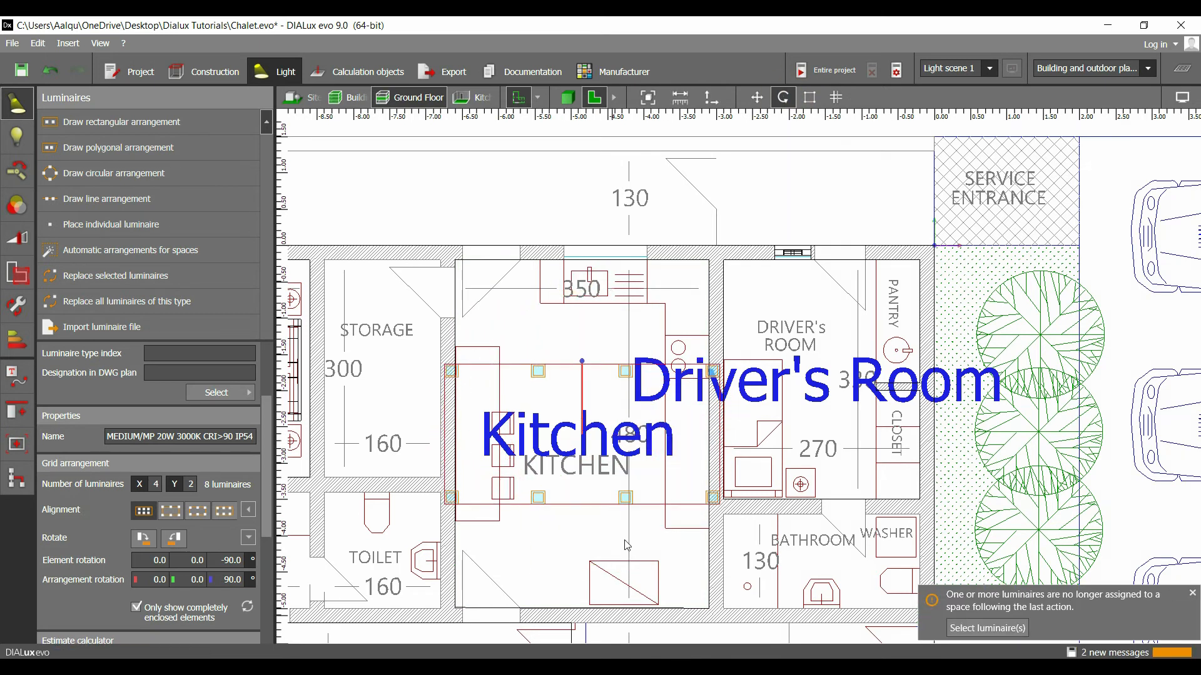
left_click(662, 455)
middle_click_drag(661, 452, 633, 432)
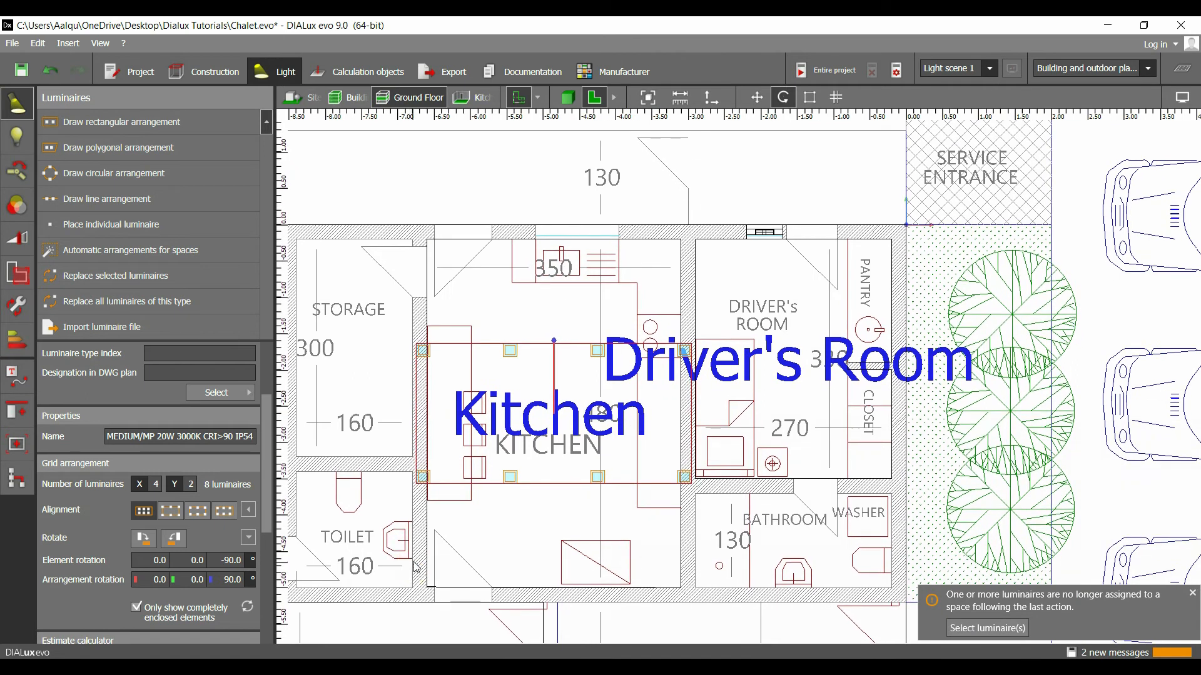
Return the kitchen luminaire arrangement to its lengthwise orientation within the kitchen, reversing the last 90° rotation
left_click(1128, 626)
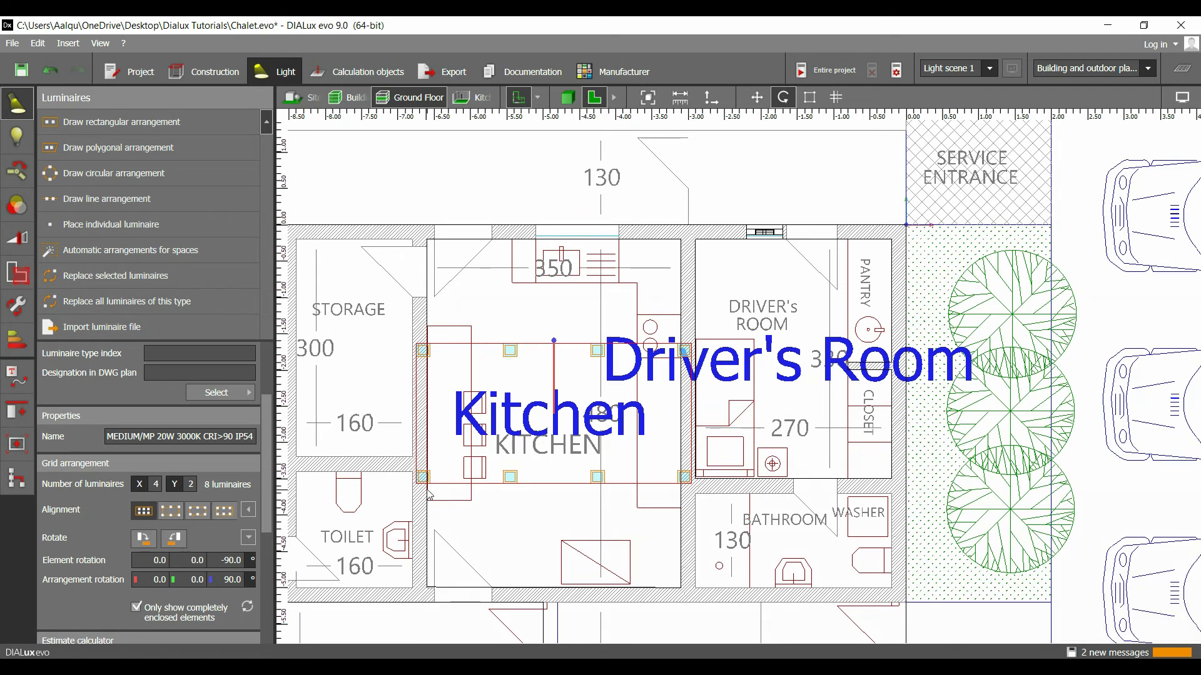
left_click(674, 318)
left_click(702, 329)
left_click(553, 341)
left_click(587, 354)
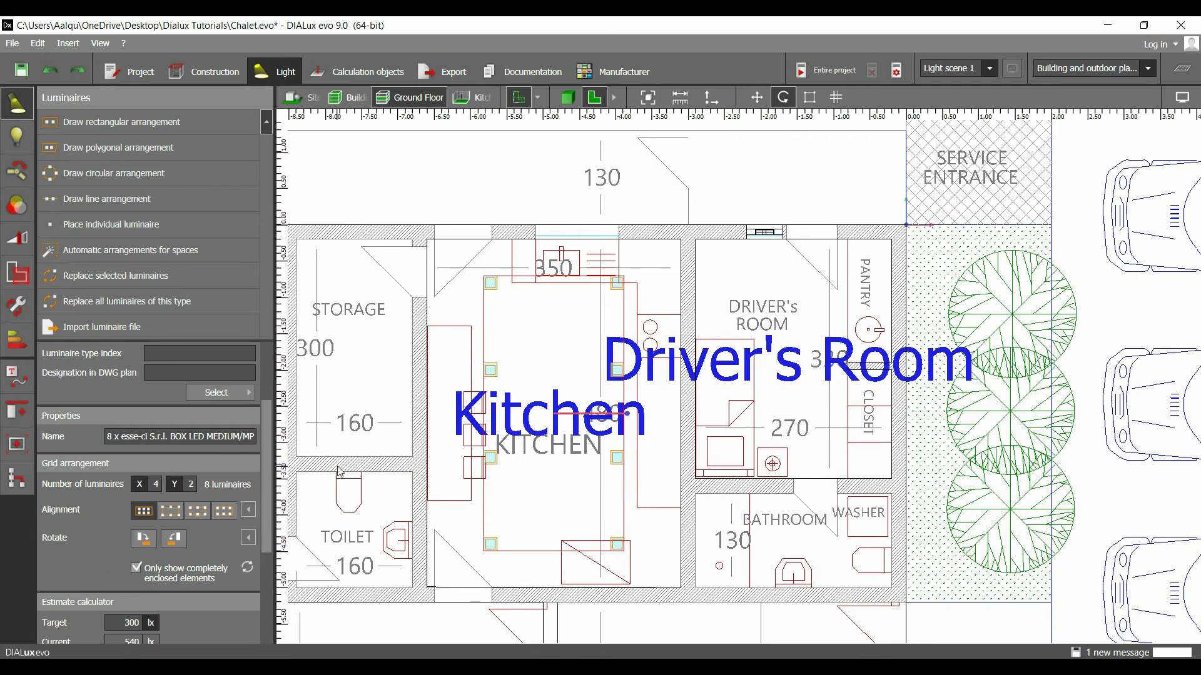
Check the target and current illuminance in the estimate calculator for the kitchen luminaire grid
left_click(153, 492)
scroll(154, 493, "down", 3)
left_click(69, 505)
left_click(78, 530)
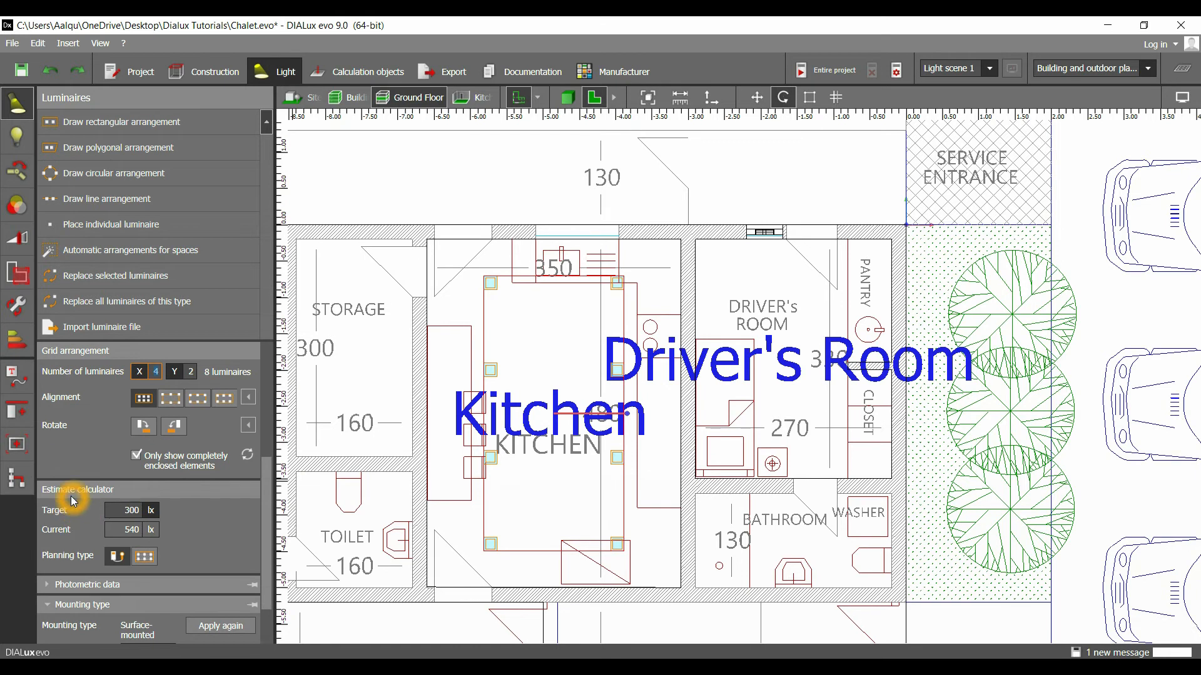
scroll(73, 500, "down", 1)
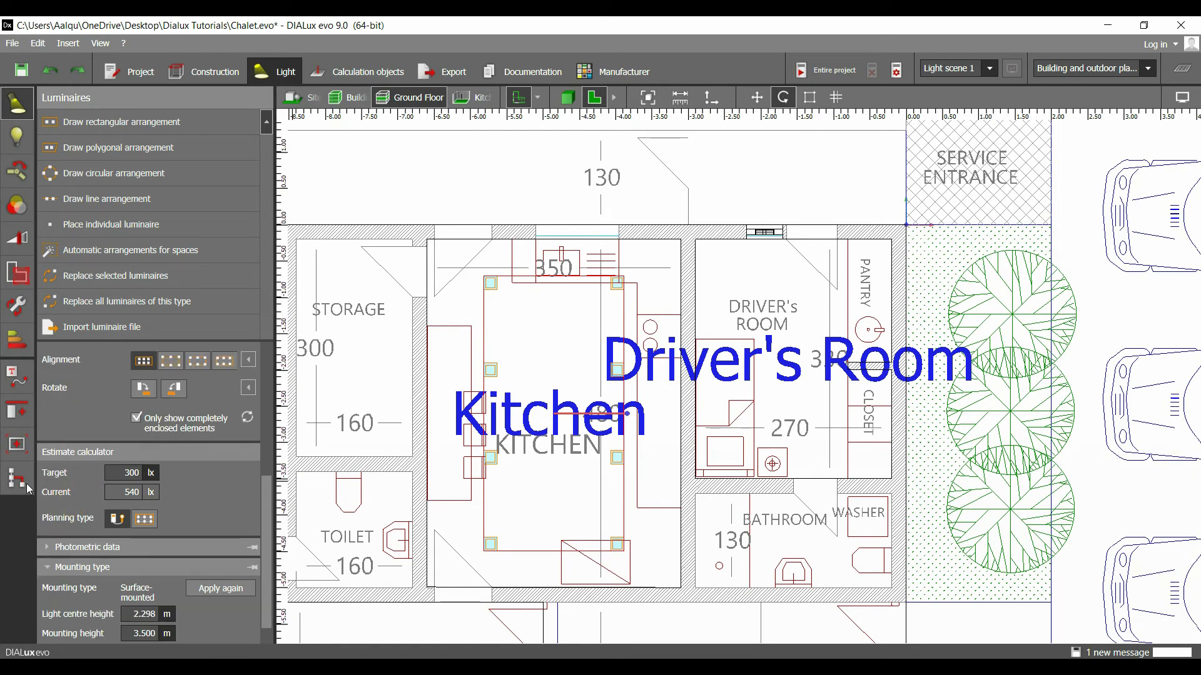
left_click(128, 474)
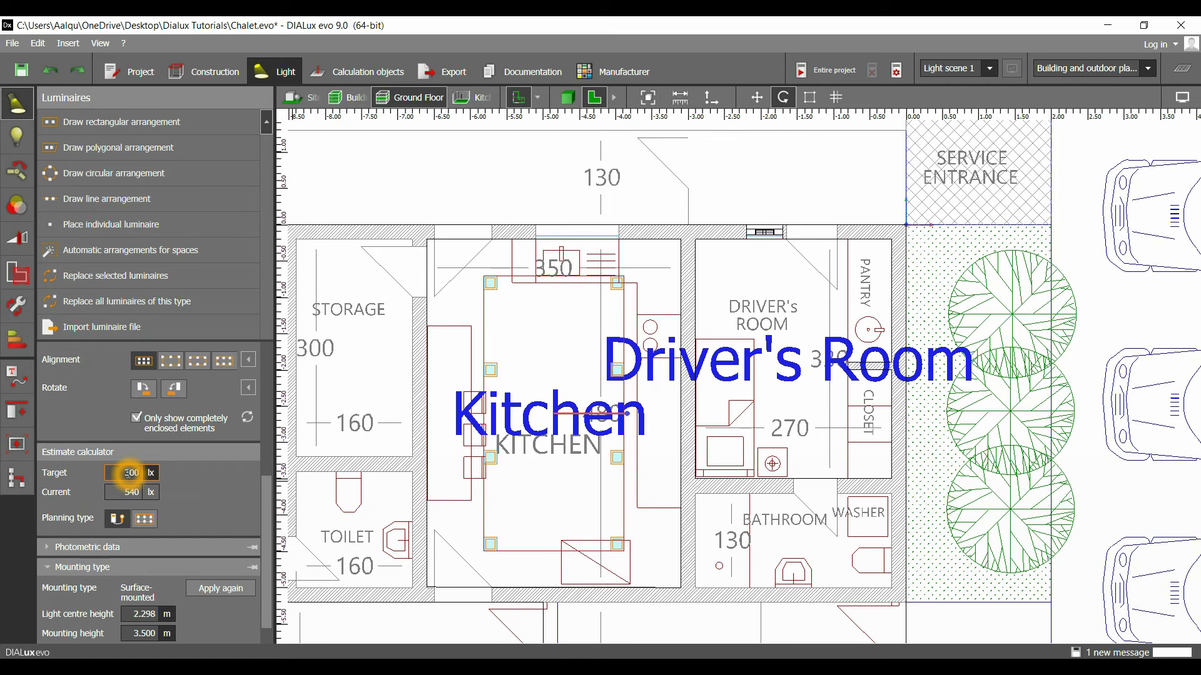
double_click(130, 473)
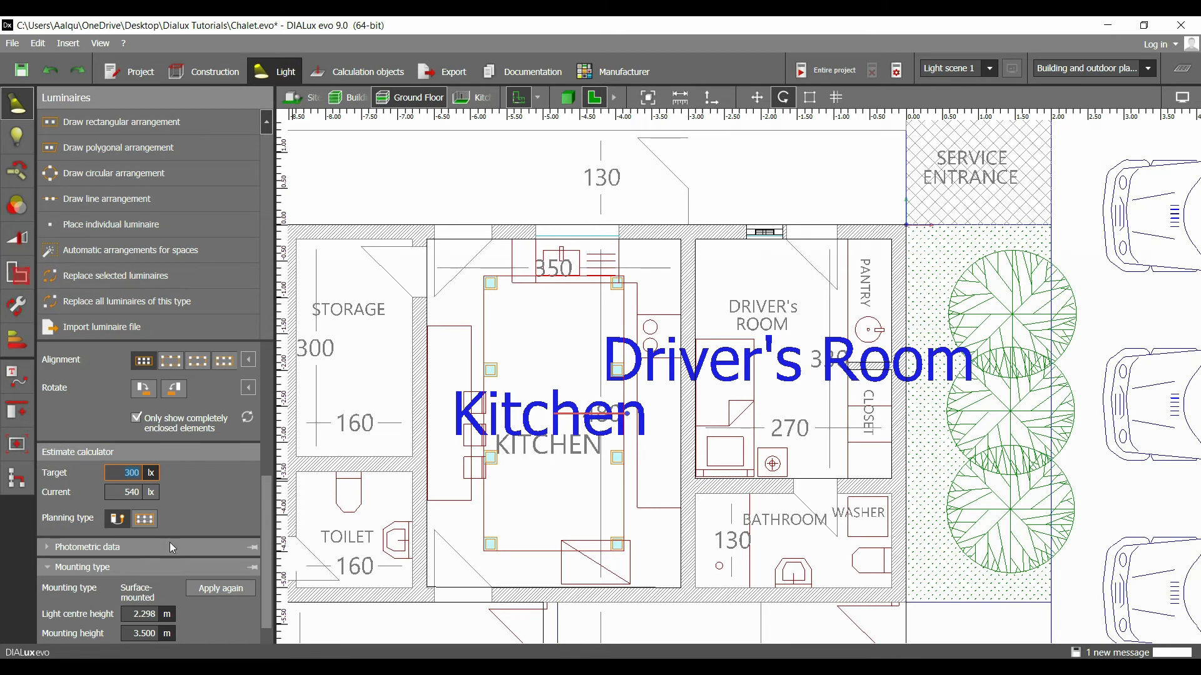
Review the photometric data and the mounting type and heights of the kitchen luminaires
left_click(124, 548)
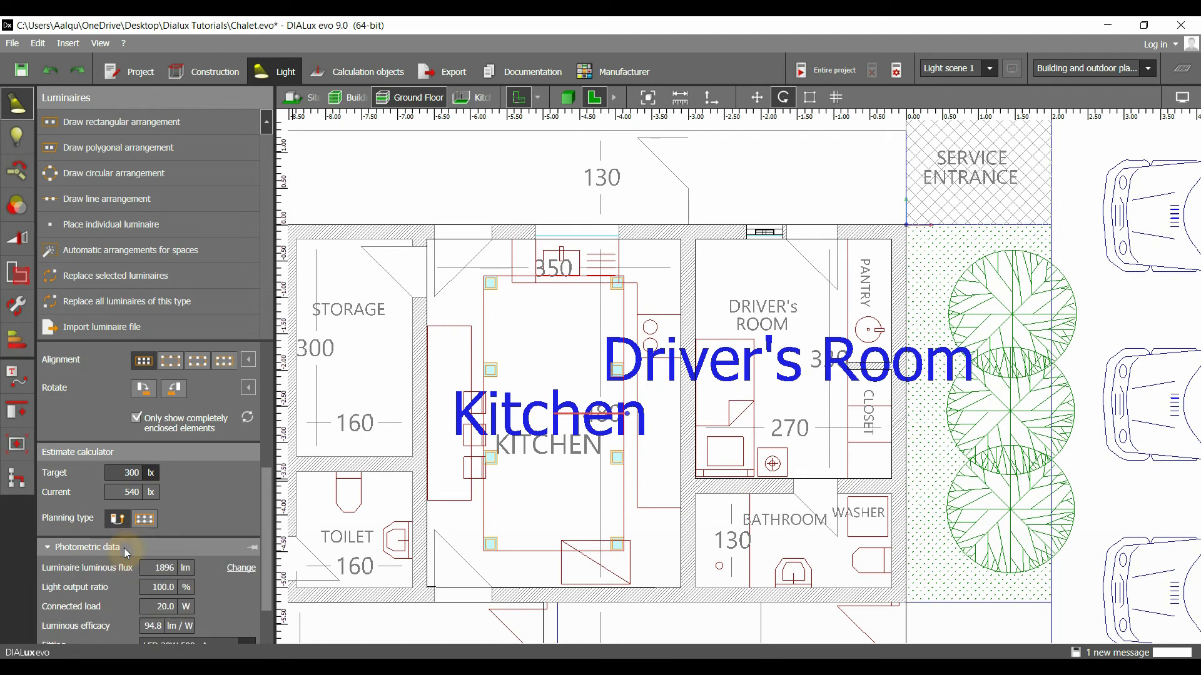
scroll(186, 527, "down", 1)
scroll(186, 527, "down", 1)
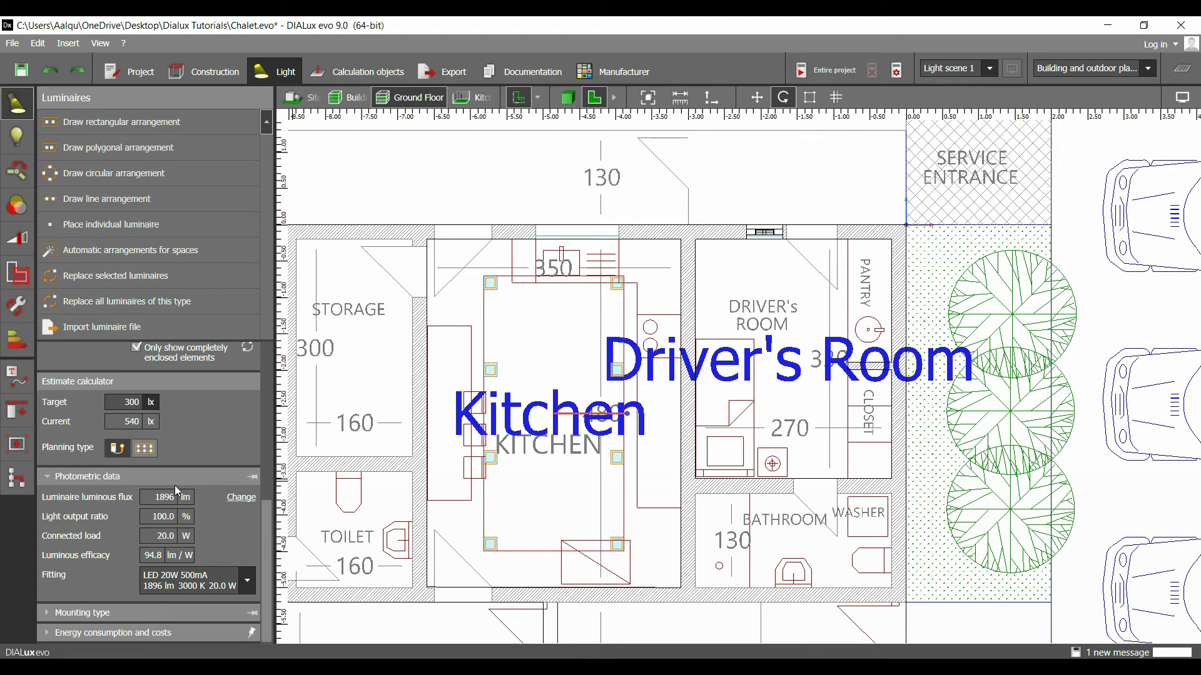
left_click(75, 613)
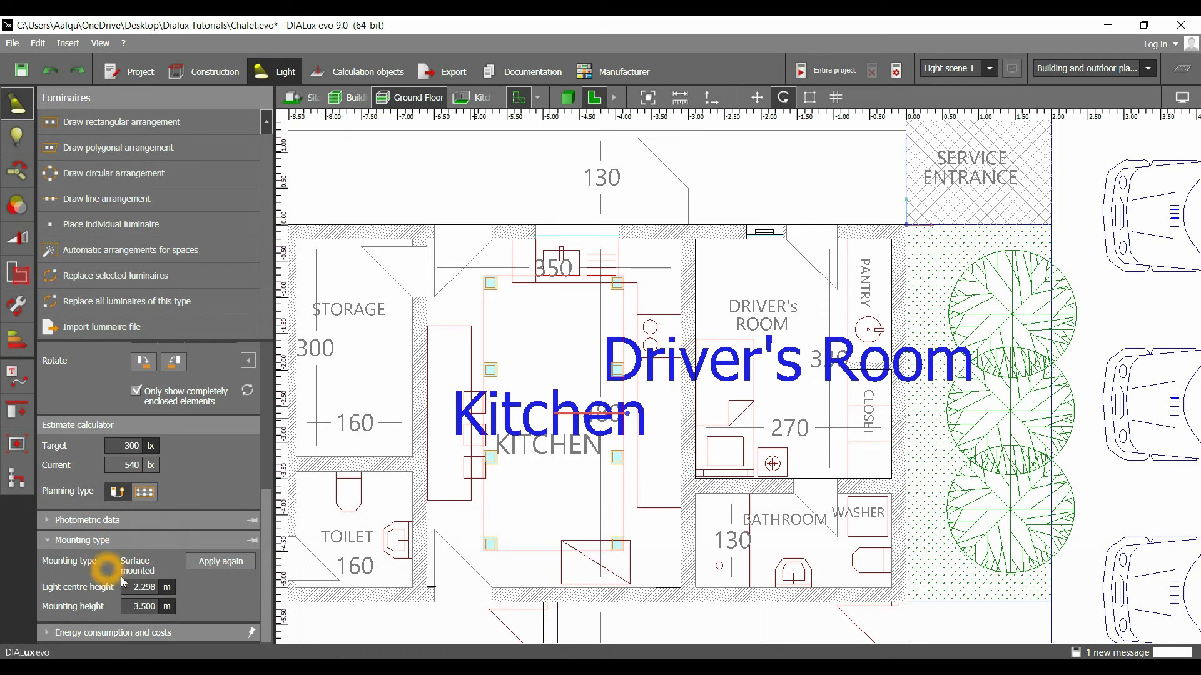
left_click(47, 600)
left_click(116, 617)
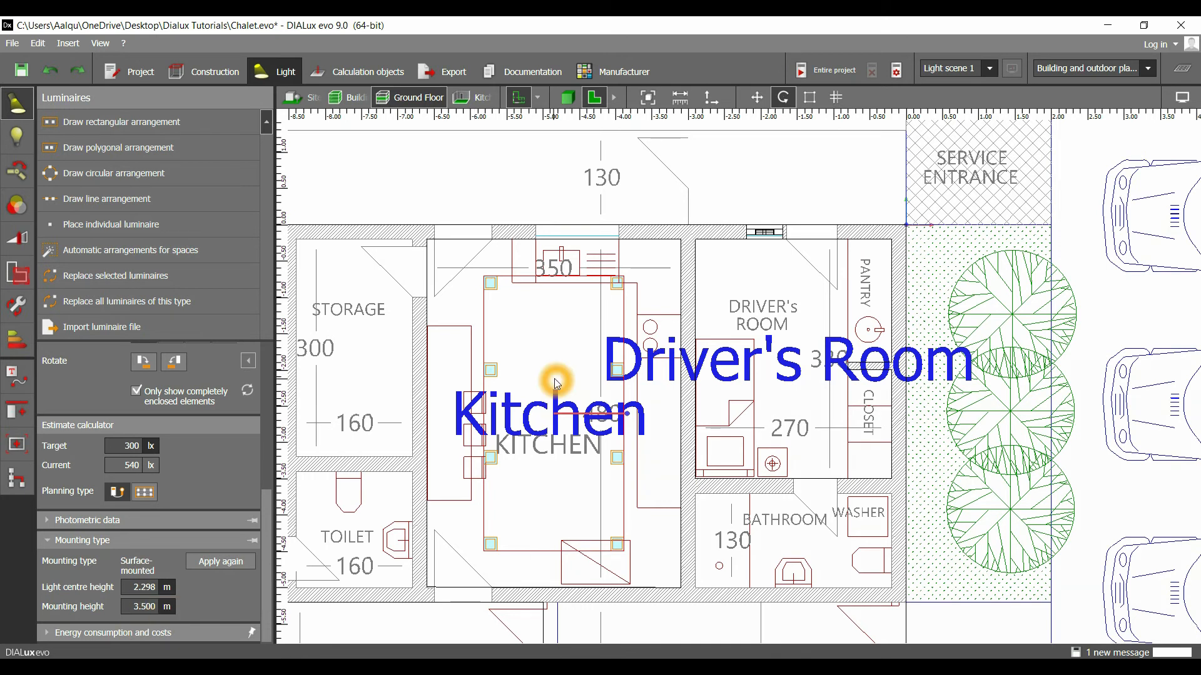
Show the kitchen in front view and inspect up close how a luminaire sits against the ceiling
left_click(613, 98)
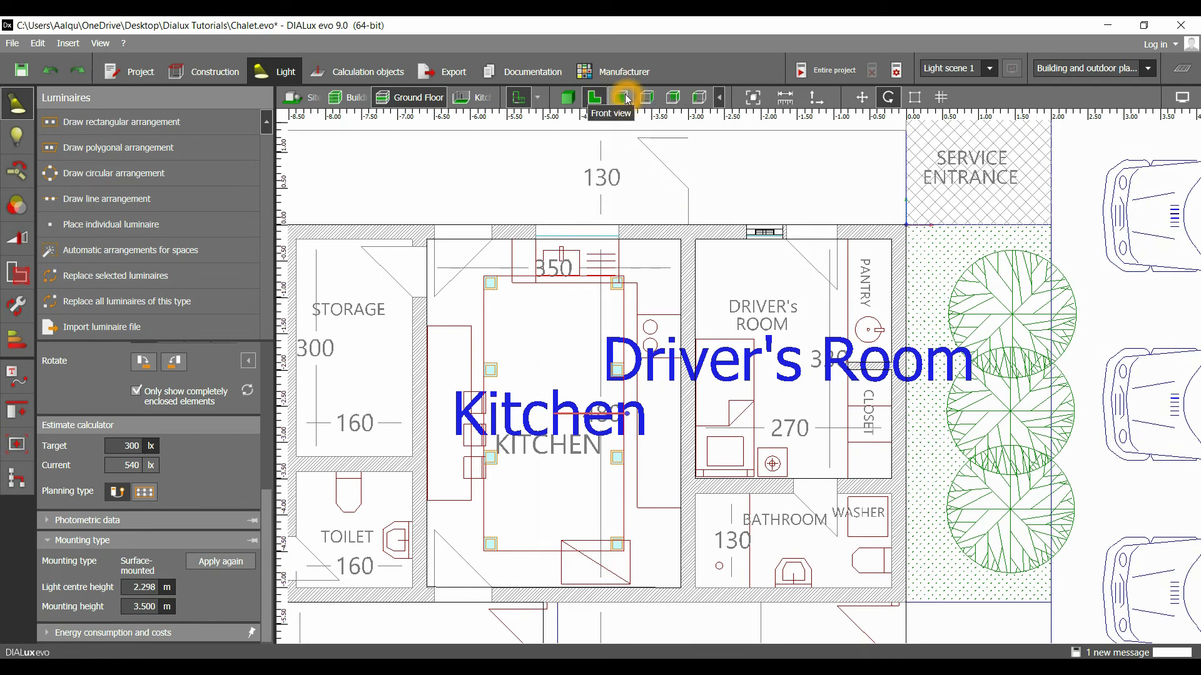
left_click(620, 97)
left_click(494, 111)
left_click(703, 393)
left_click(862, 97)
scroll(802, 255, "up", 5)
left_click(838, 208)
scroll(822, 233, "up", 3)
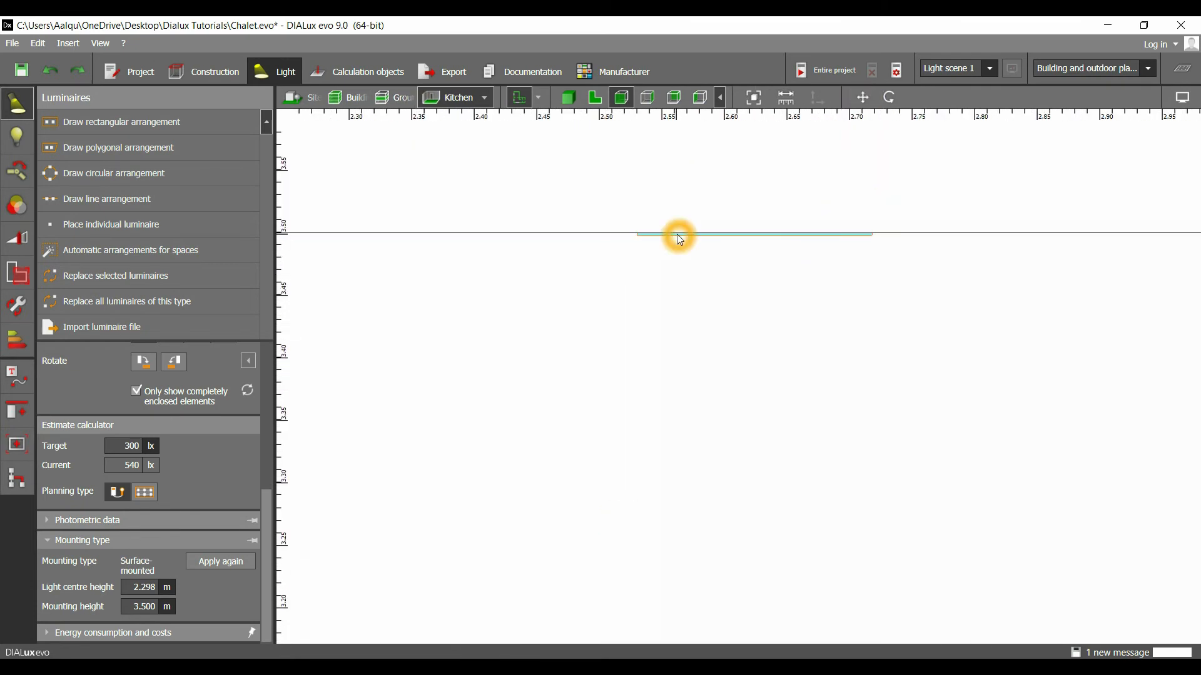
left_click(637, 233)
left_click(868, 229)
left_click(655, 234)
left_click(871, 95)
middle_click_drag(586, 327, 684, 362)
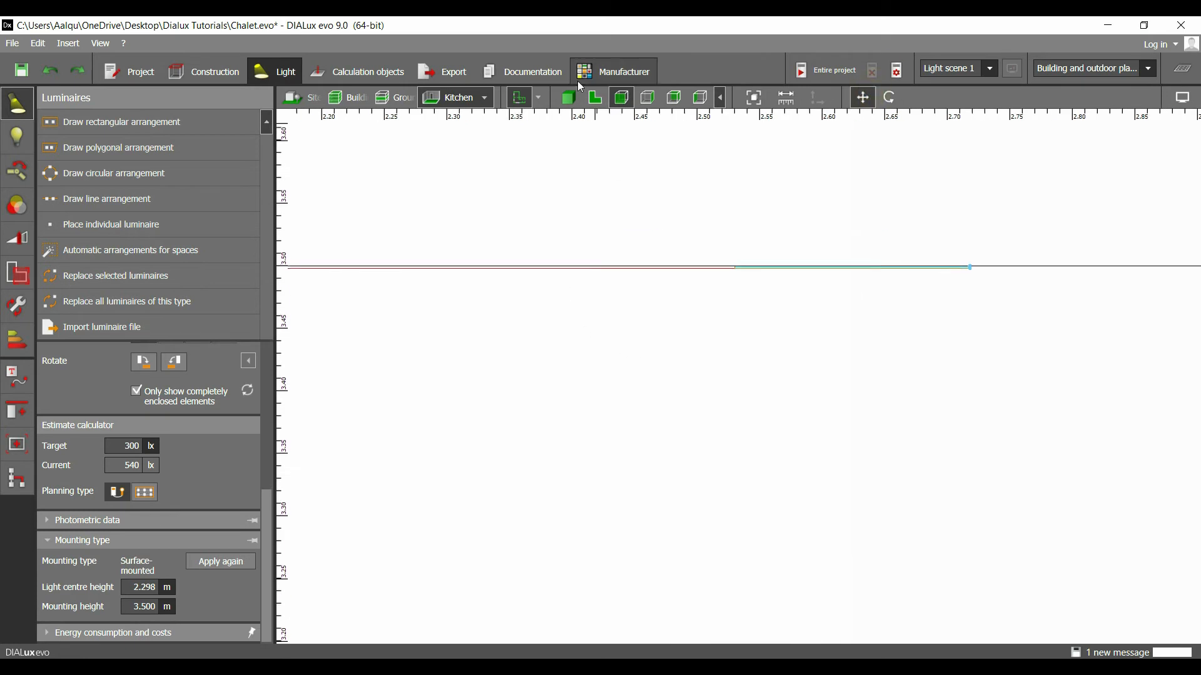
Show the kitchen in 3D, deselect the luminaire arrangement and view the ceiling luminaires from inside the room
left_click(574, 99)
scroll(683, 341, "up", 5)
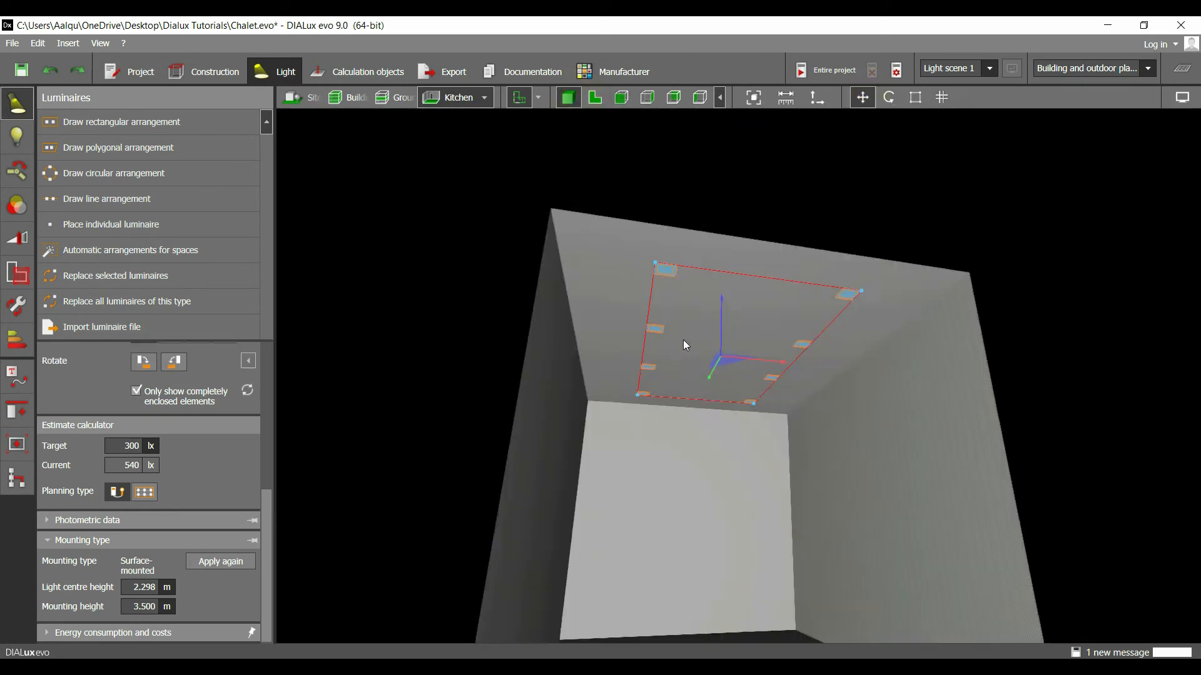
scroll(670, 277, "up", 2)
left_click(672, 290)
right_click_drag(739, 207, 713, 345)
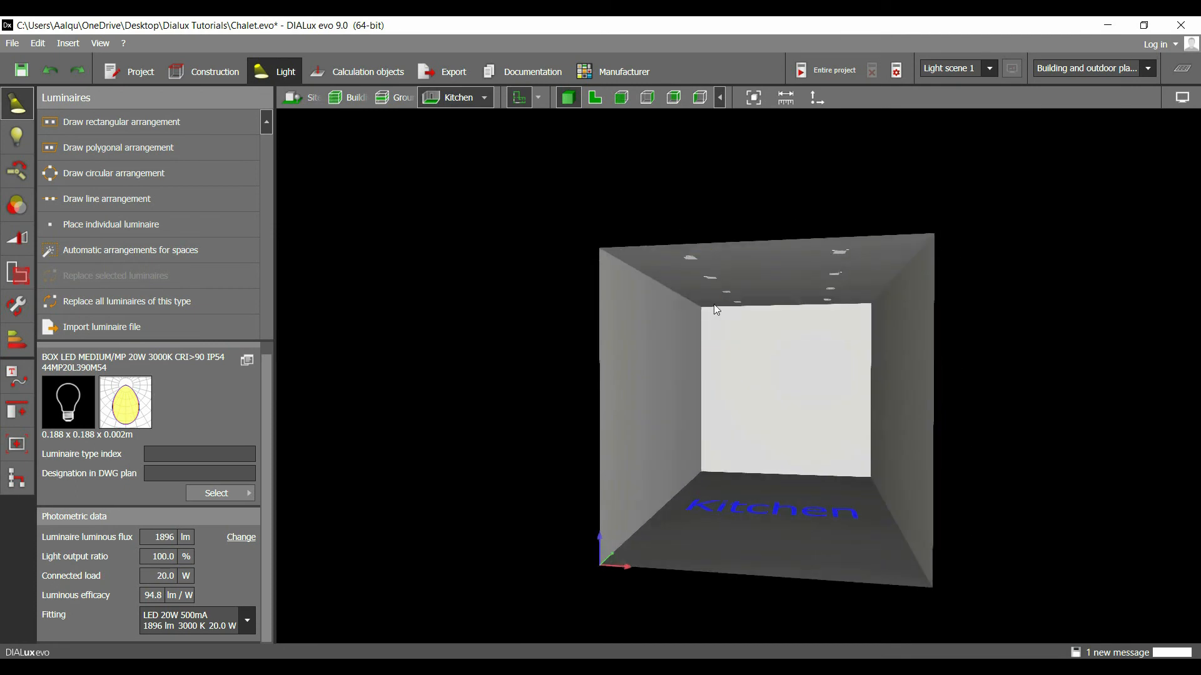
right_click_drag(703, 356, 670, 310)
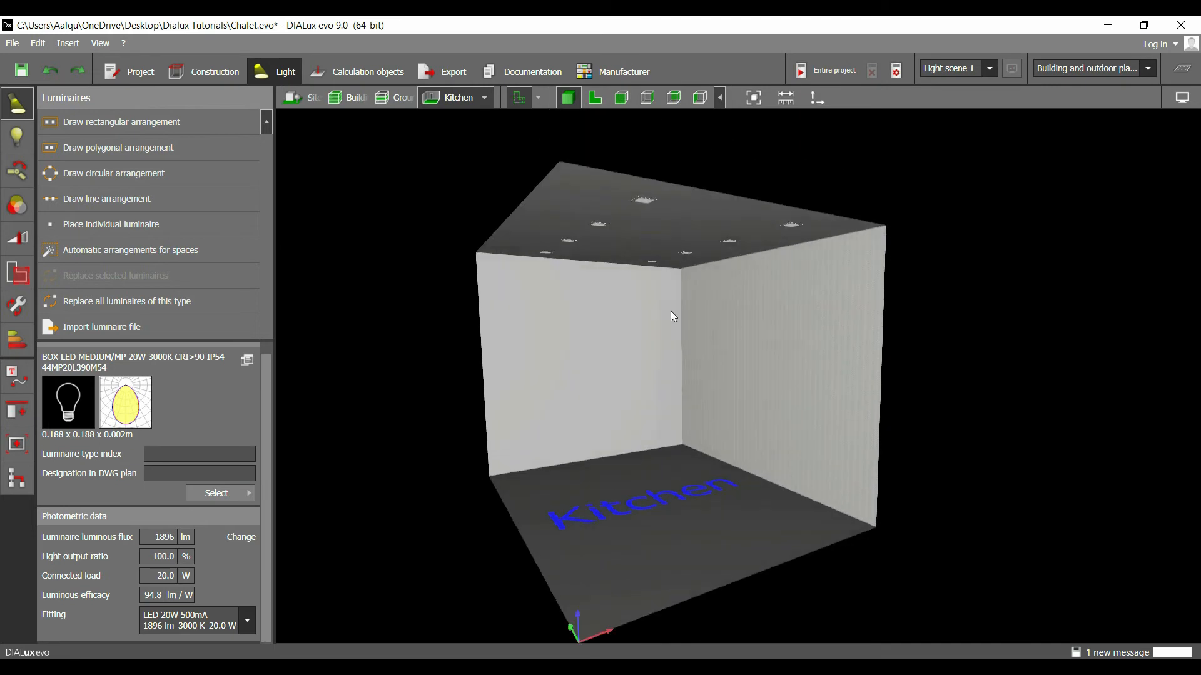
Calculate the lighting for the entire project and widen the results overview
left_click(830, 72)
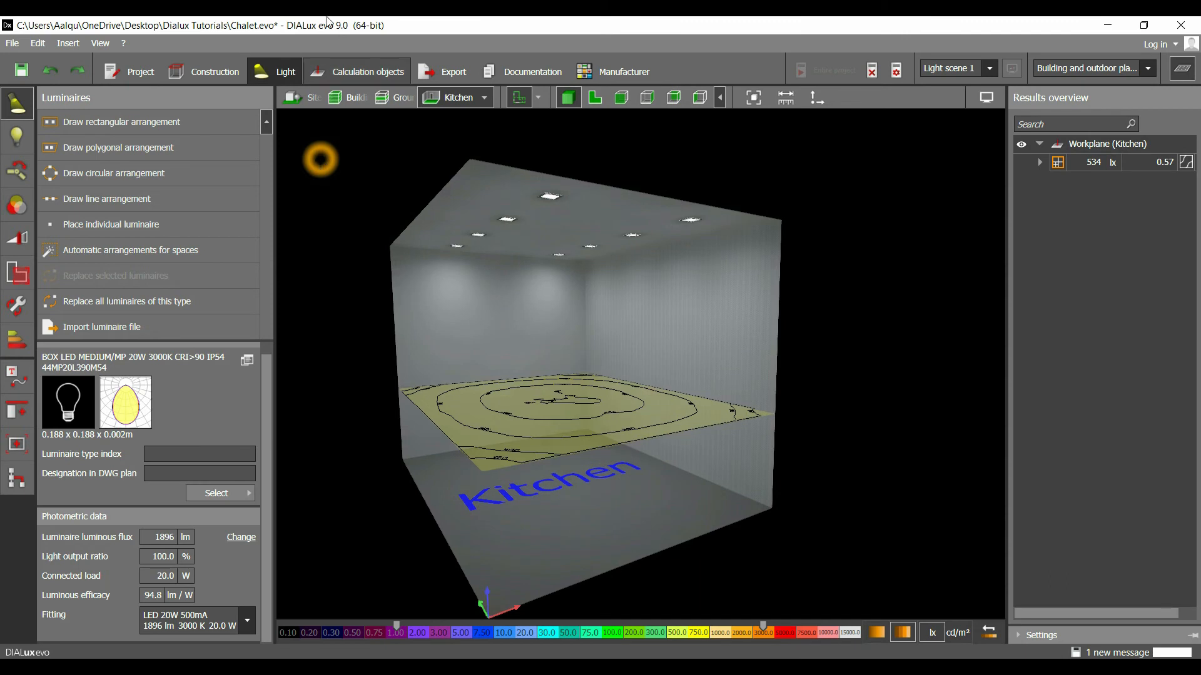
left_click_drag(1010, 188, 900, 187)
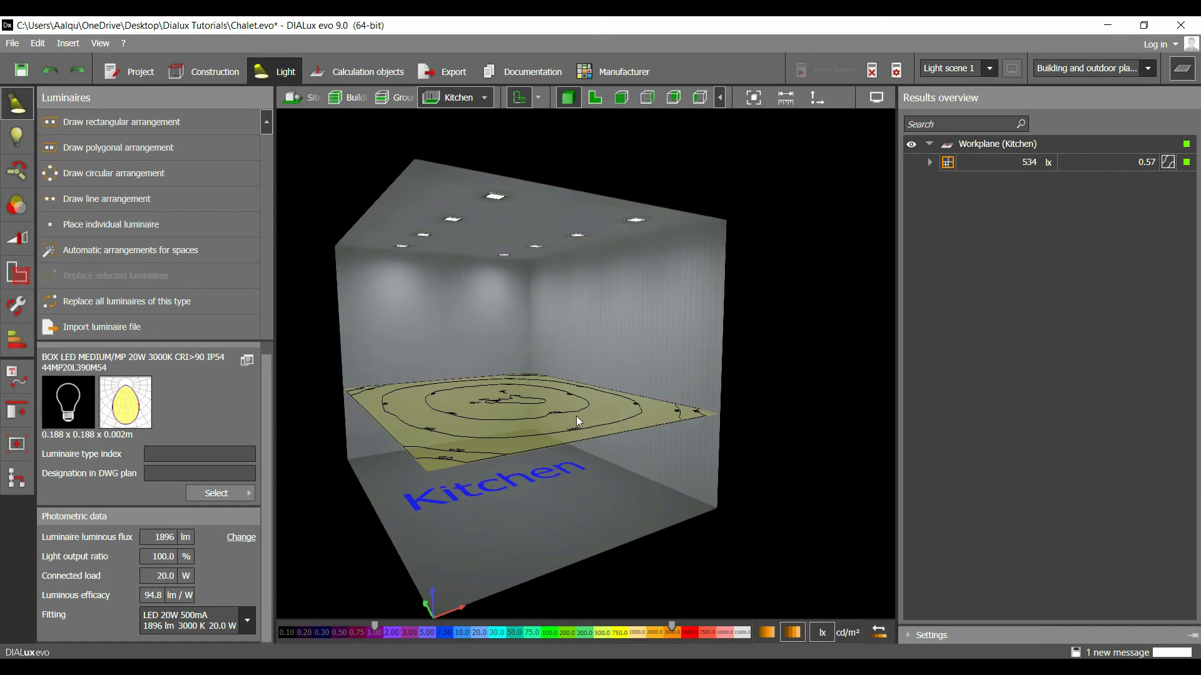
left_click(488, 448)
left_click_drag(1004, 177, 1038, 177)
Examine the illuminance contour lines on the kitchen workplane up close in the 3D view
scroll(536, 438, "up", 5)
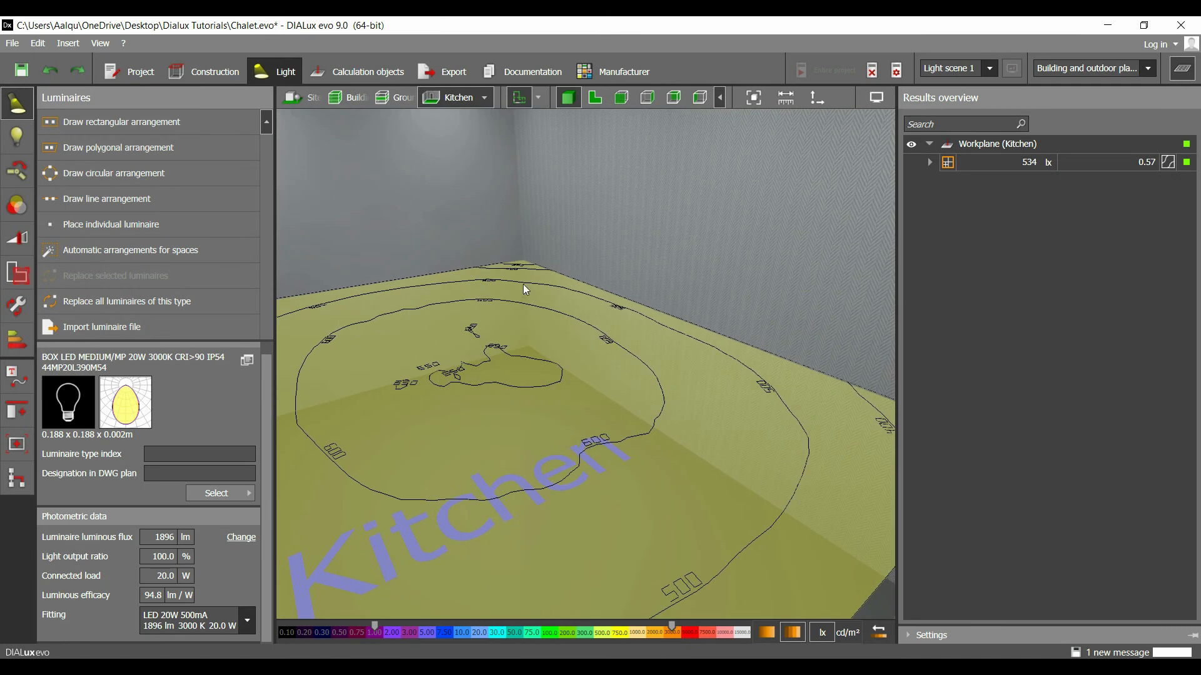
left_click(646, 364)
left_click(1196, 246)
scroll(849, 392, "down", 4)
middle_click_drag(704, 456, 620, 479)
scroll(621, 479, "down", 2)
left_click_drag(621, 479, 613, 385)
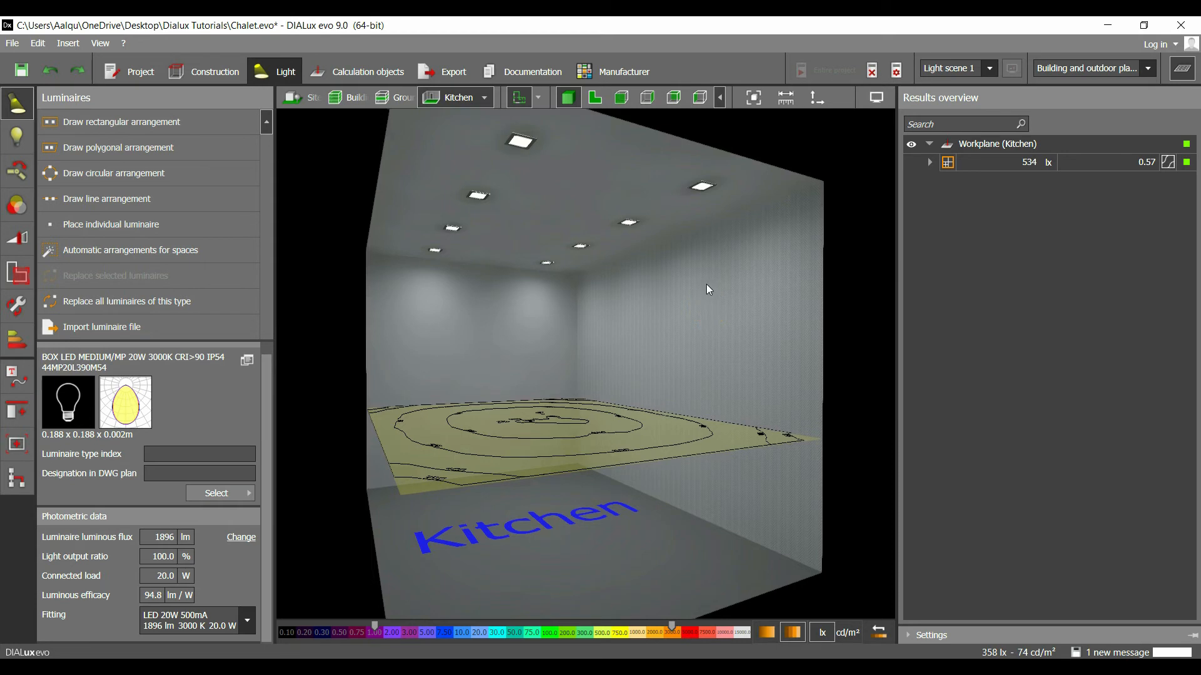
View the kitchen workplane from above and read the illuminance contours at its centre and corners
left_click_drag(698, 305, 524, 362)
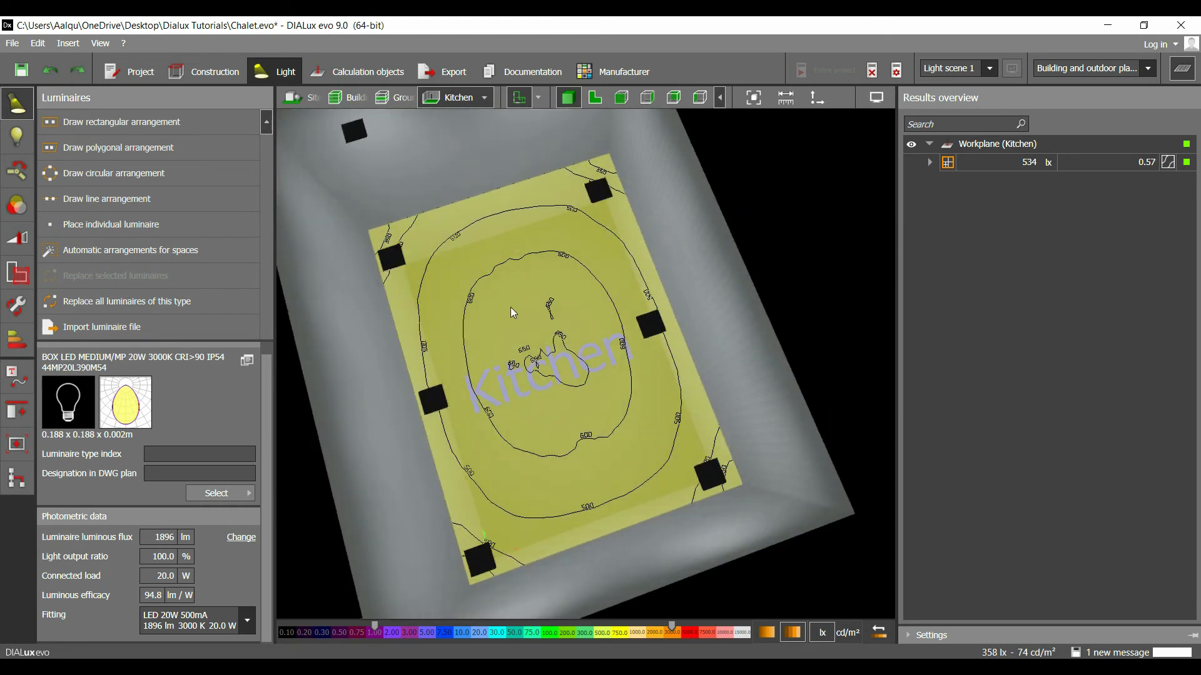
left_click(569, 188)
scroll(521, 523, "up", 5)
left_click_drag(527, 523, 688, 439)
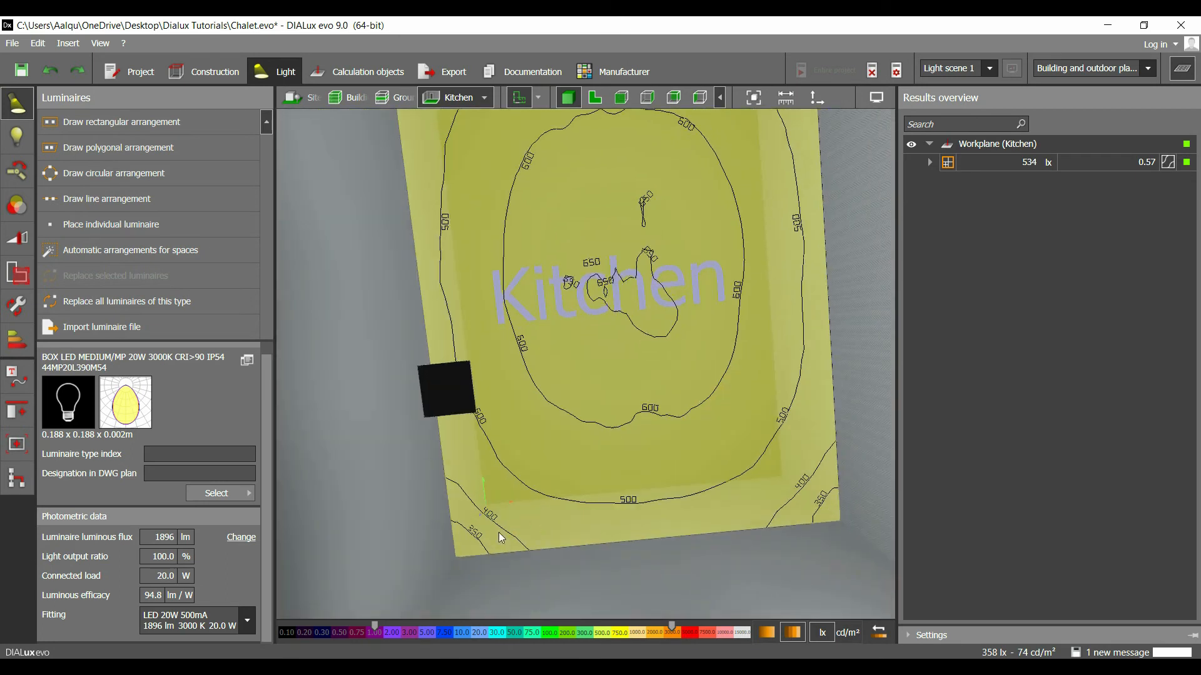
left_click(805, 490)
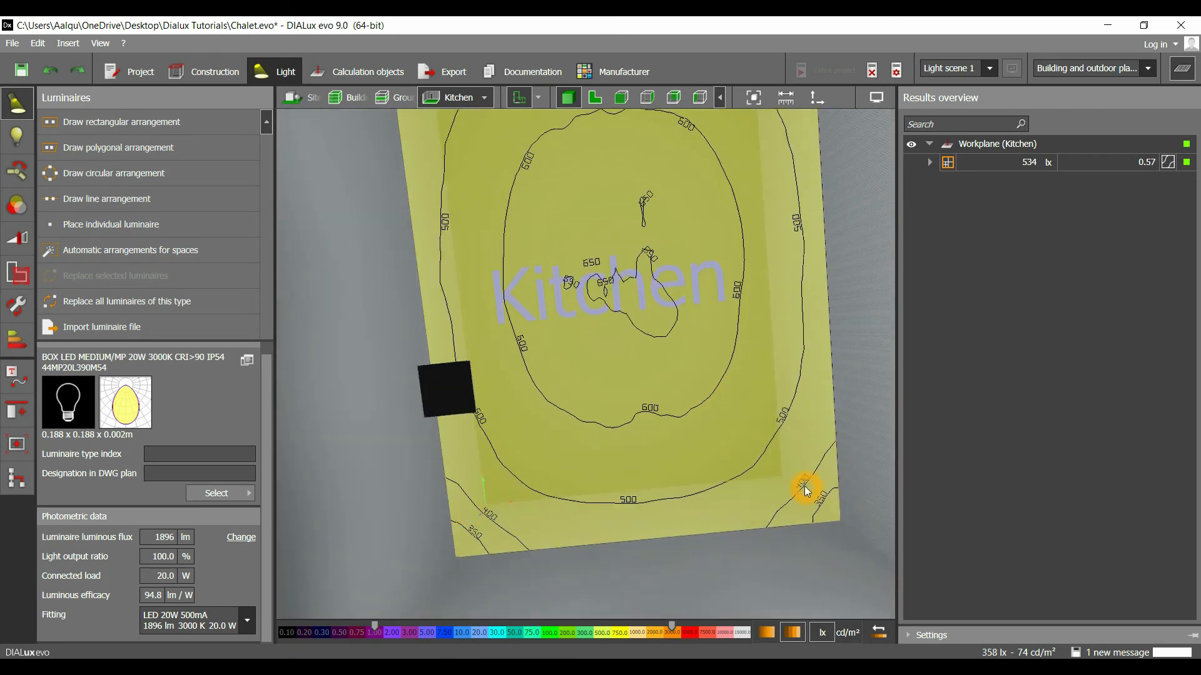
middle_click_drag(714, 246, 709, 487)
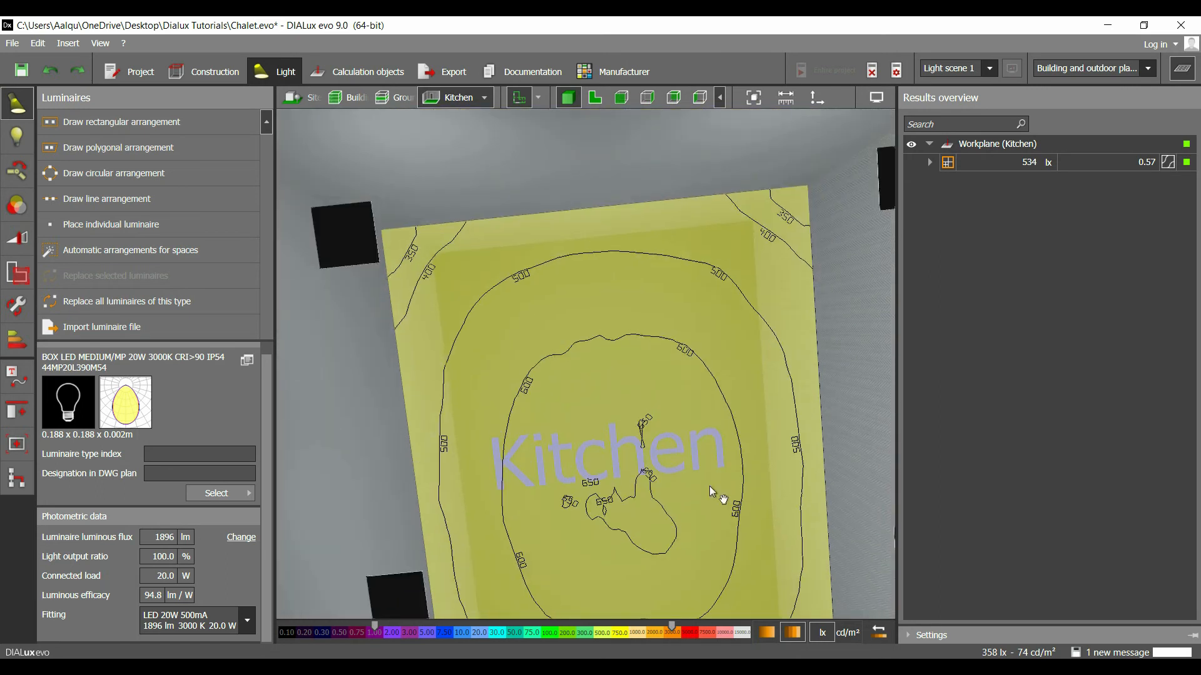
scroll(719, 240, "down", 5)
mouse_move(707, 372)
left_mouse_down()
mouse_move(680, 368)
mouse_move(694, 388)
left_mouse_up()
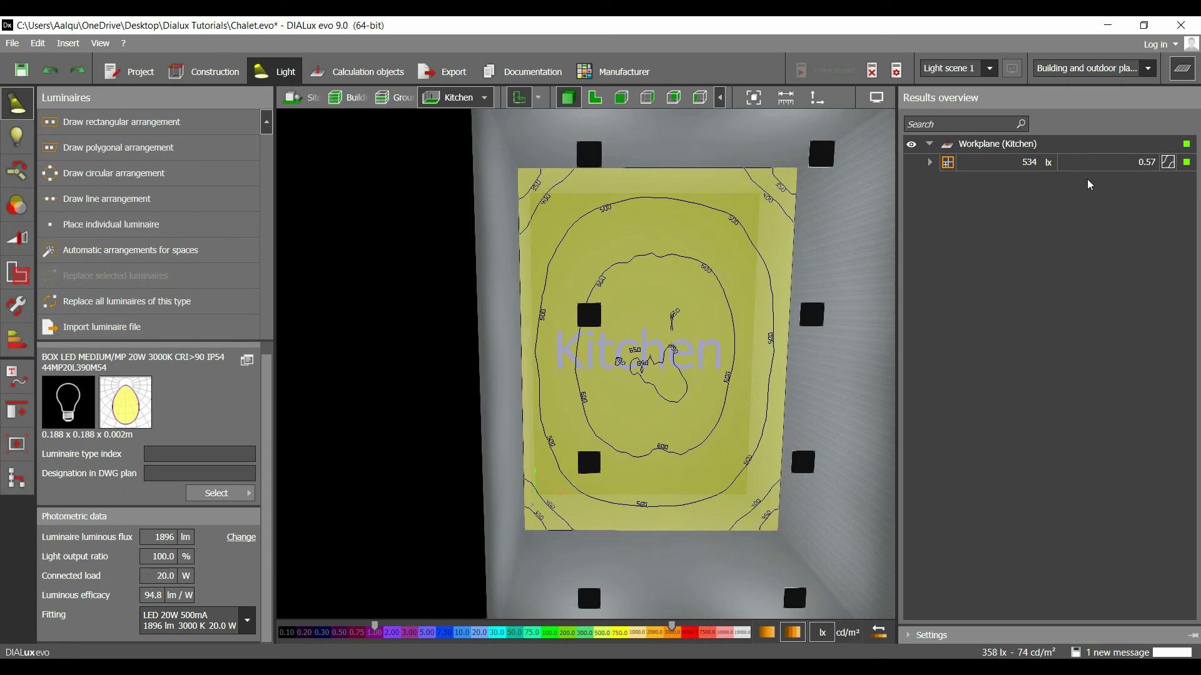
Expand the kitchen workplane's perpendicular illuminance results and compare the actual average with the target
left_click_drag(1152, 155, 1153, 180)
left_click(1144, 189)
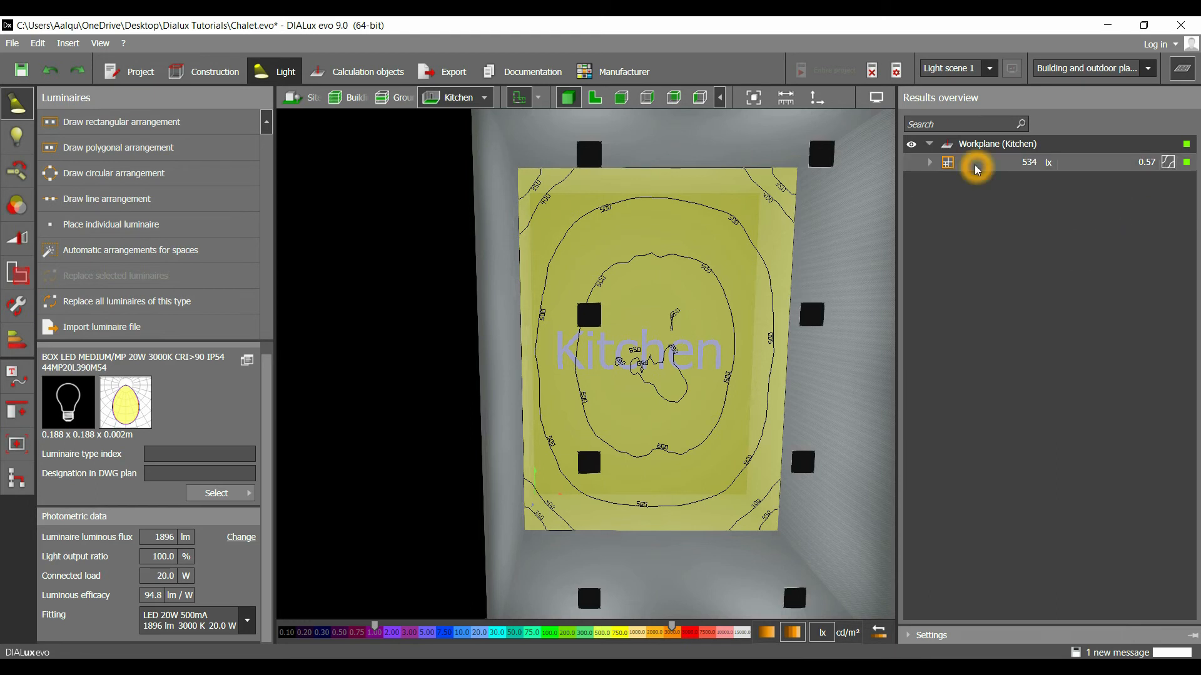
left_click(929, 164)
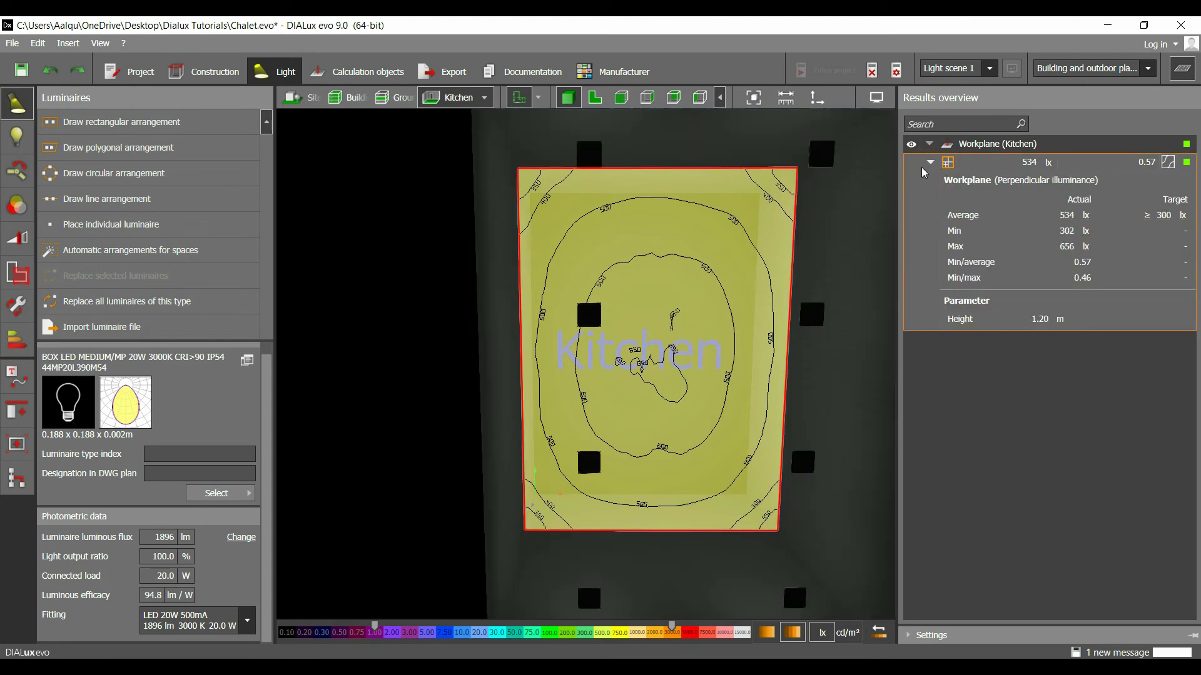
left_click(1085, 220)
left_click(1089, 216)
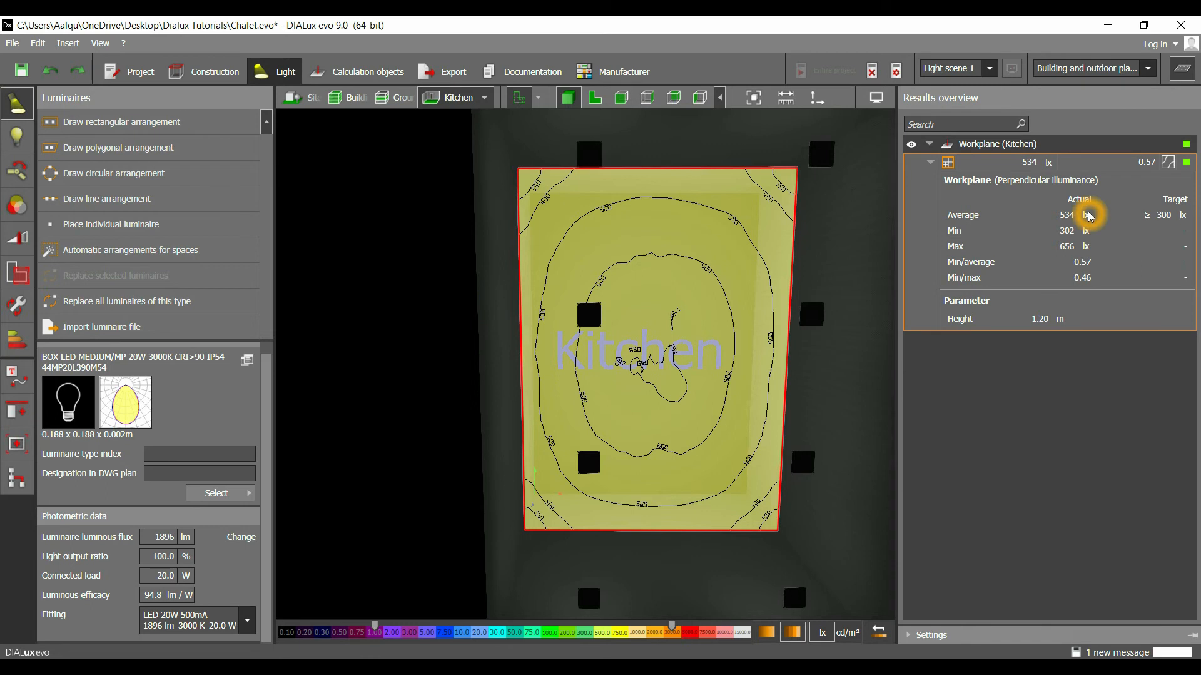
left_click(1063, 223)
left_click(1074, 217)
left_click(1170, 218)
left_click(1162, 223)
left_click(1160, 220)
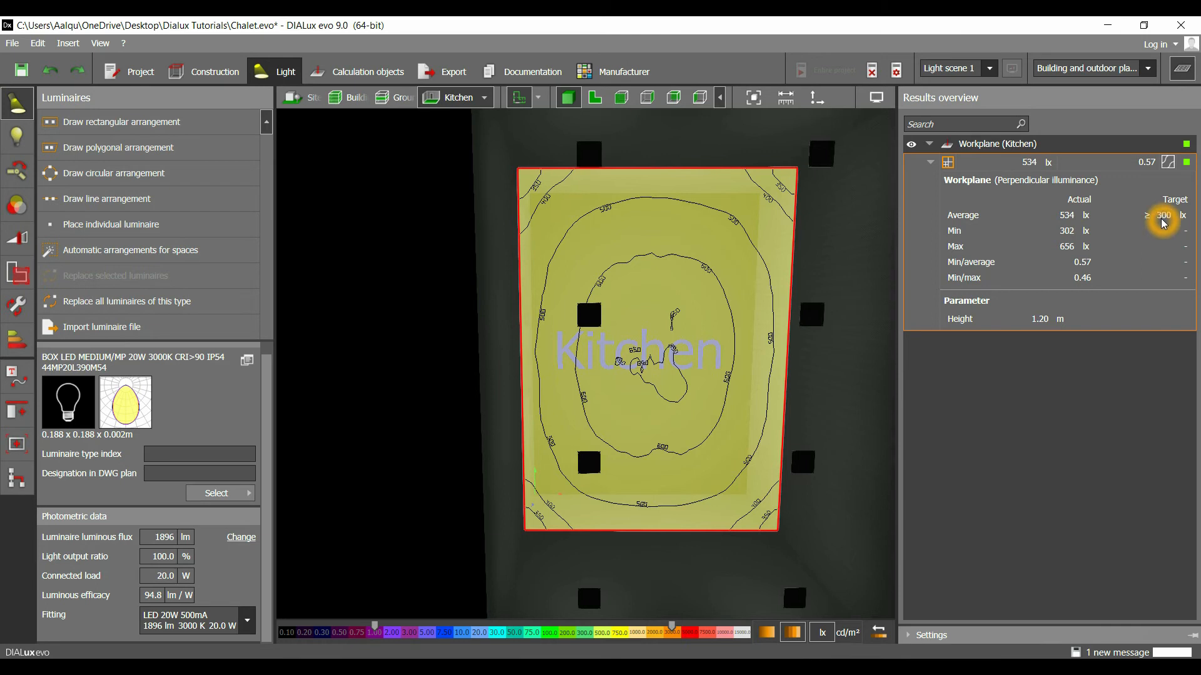
left_click(1072, 222)
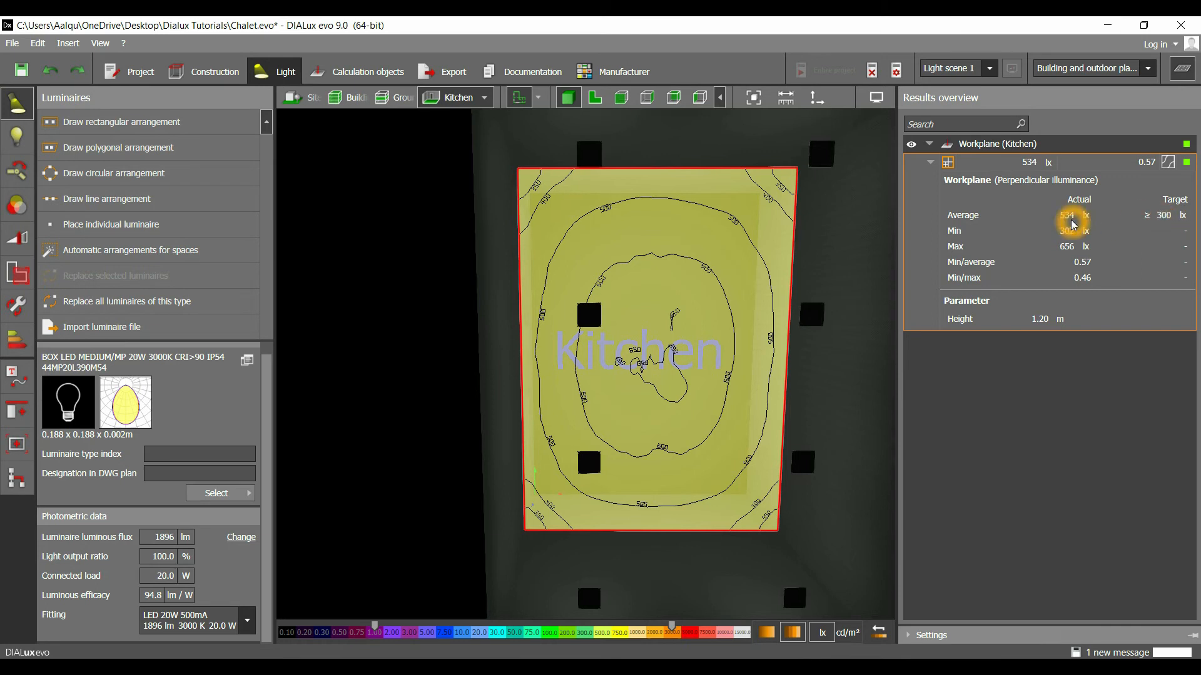
Check the target compliance indicators for the kitchen workplane in the results overview
left_click(1185, 145)
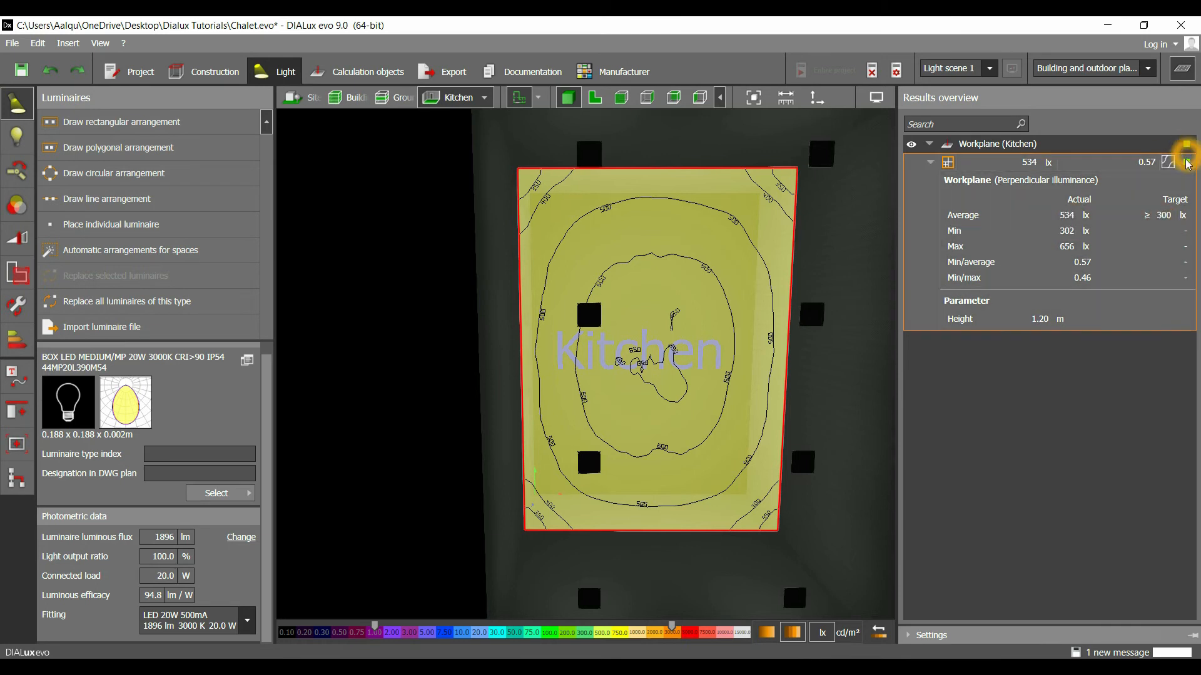
left_click(1184, 147)
left_click(1197, 130)
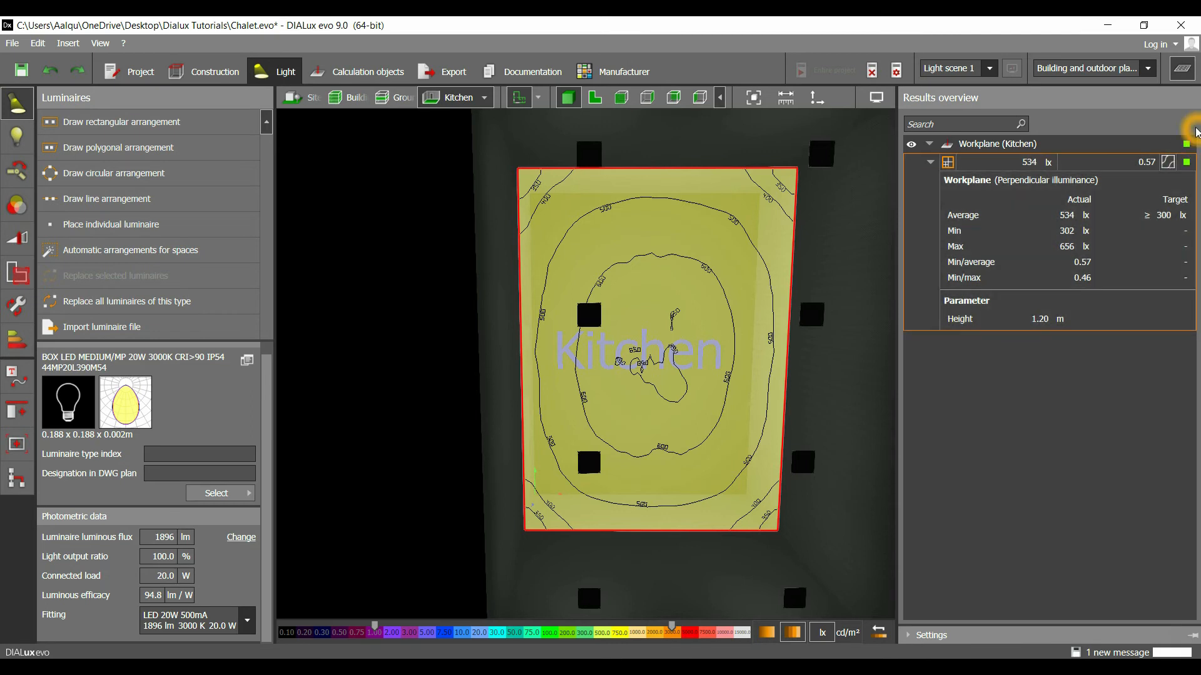
left_click(1191, 181)
Set the kitchen luminaire grid to 3 luminaires along X, keeping 2 along Y
middle_click_drag(812, 298, 762, 308)
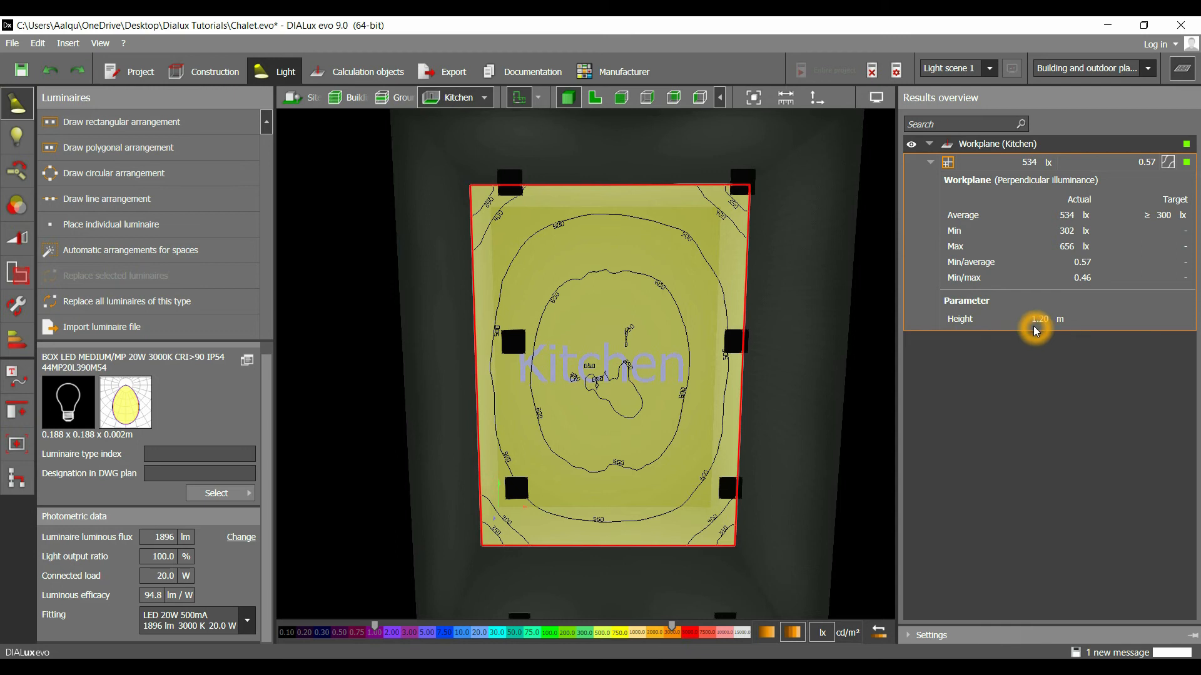
left_click(519, 190)
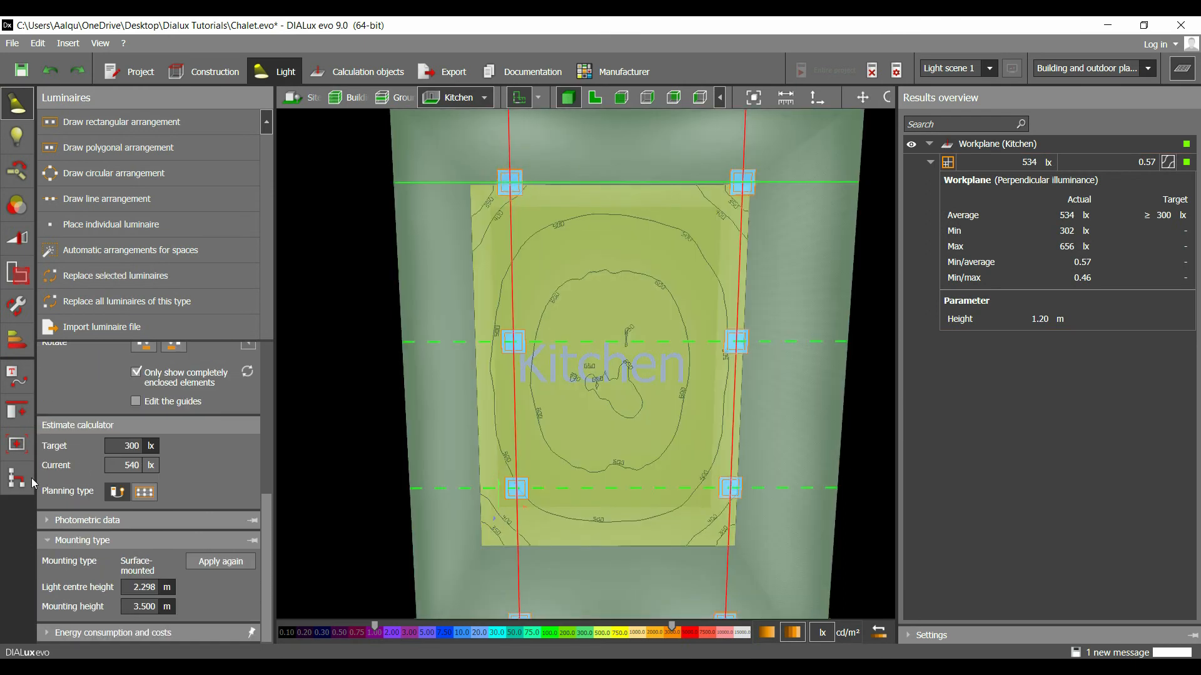
scroll(106, 441, "up", 6)
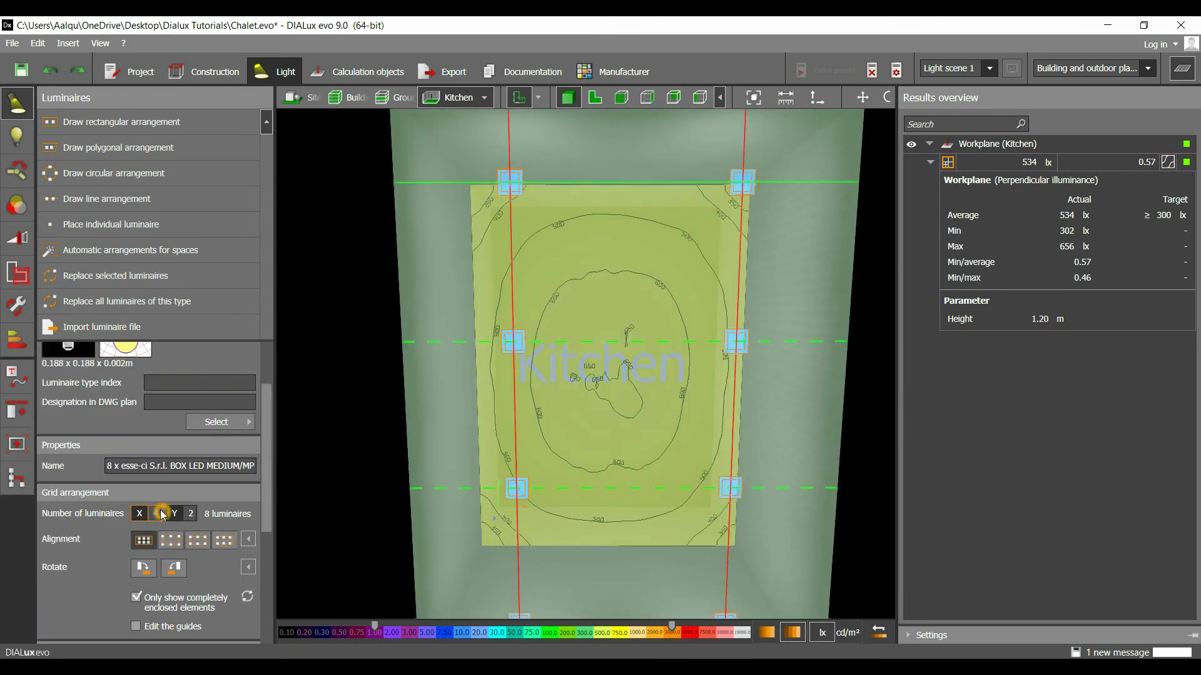
key("Return")
left_click(566, 371)
left_click(579, 374)
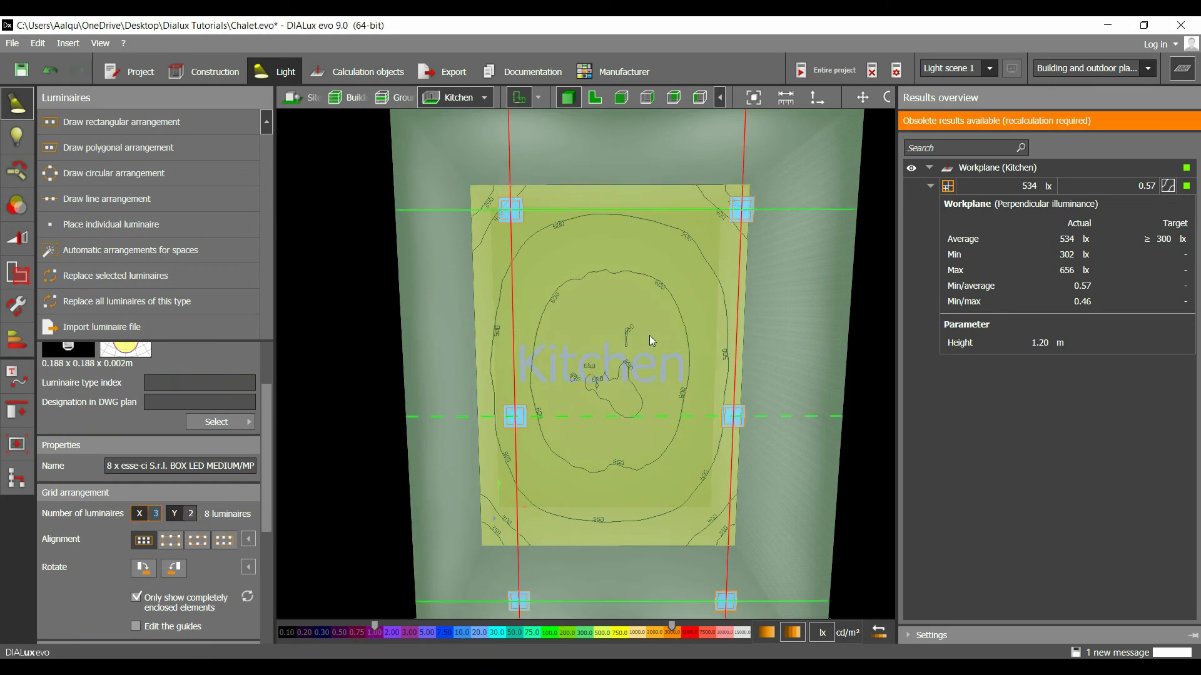
scroll(628, 322, "down", 2)
middle_click_drag(628, 321, 597, 310)
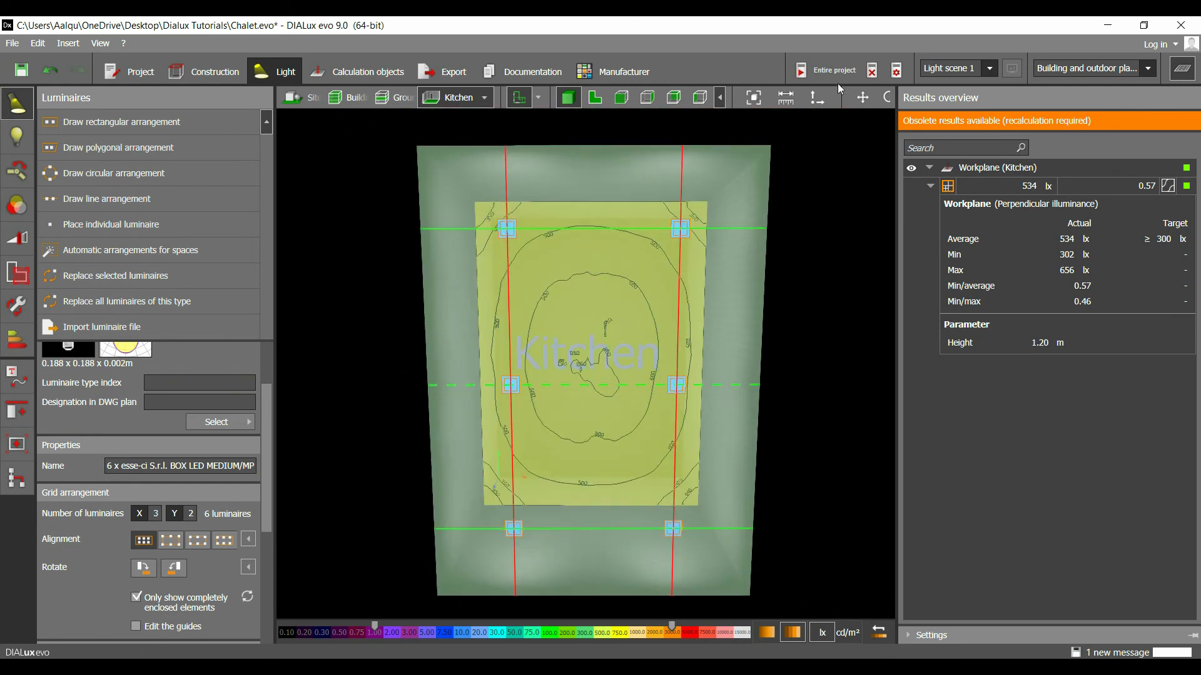
Recalculate the entire project and compare the kitchen workplane's average illuminance with its target
left_click(844, 68)
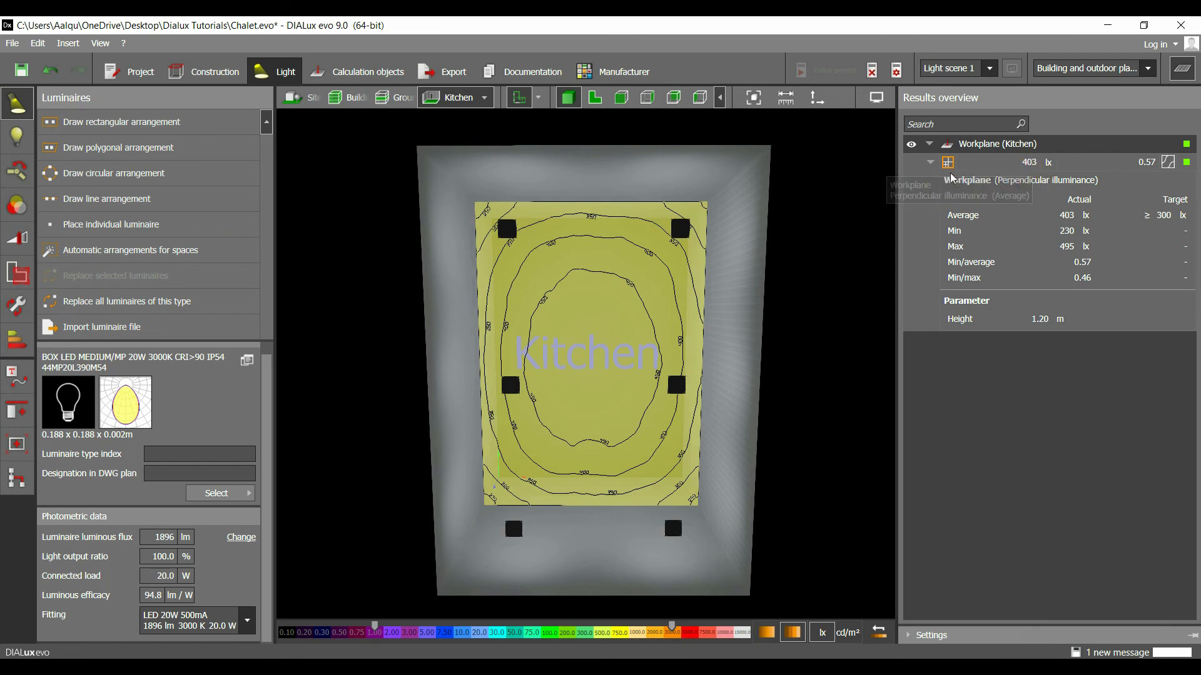
left_click(1158, 226)
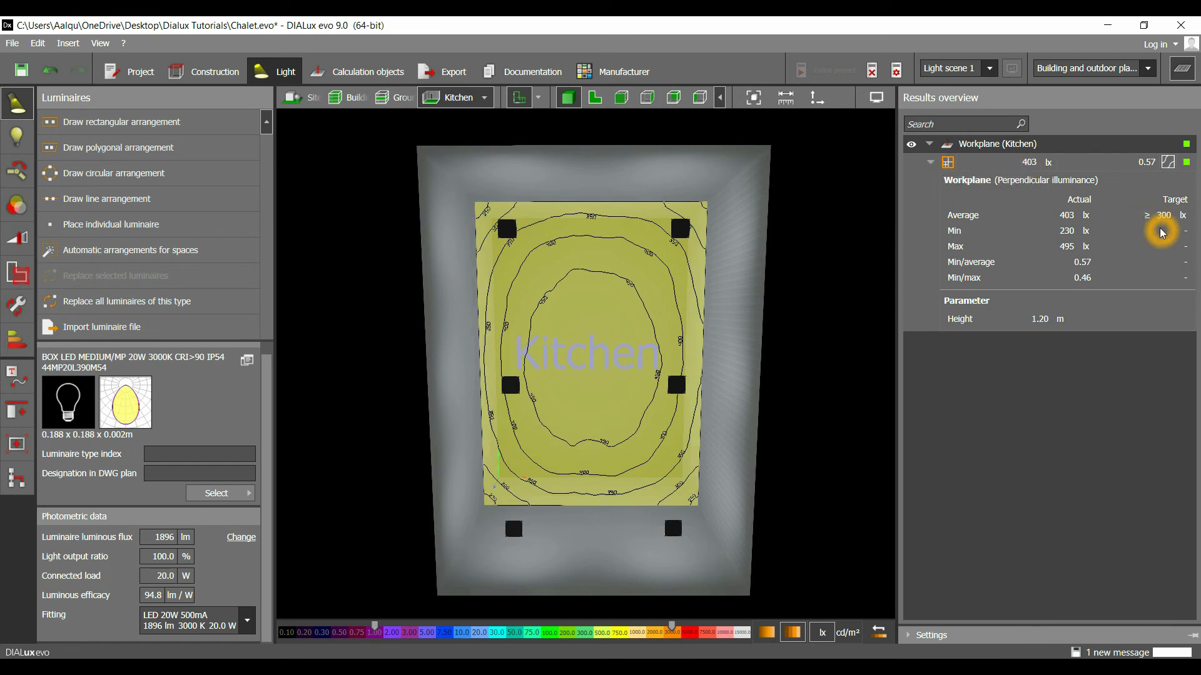
left_click(1129, 223)
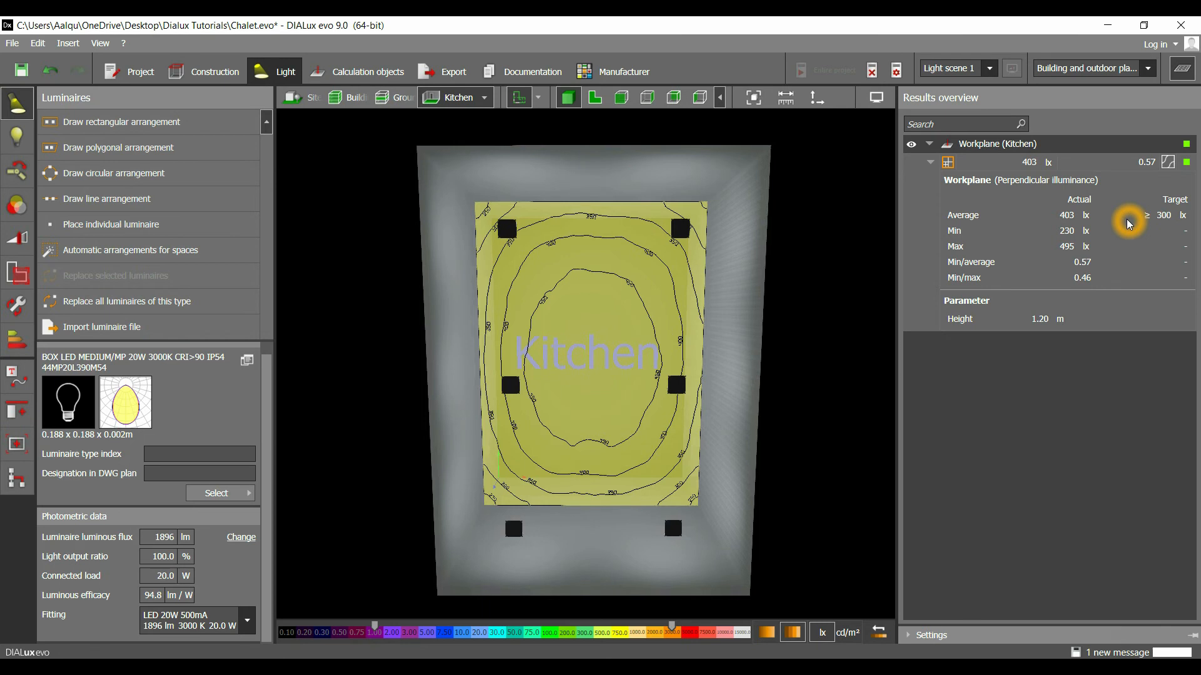
Set the kitchen luminaire grid to 2 luminaires along X and recalculate the entire project
left_click(680, 229)
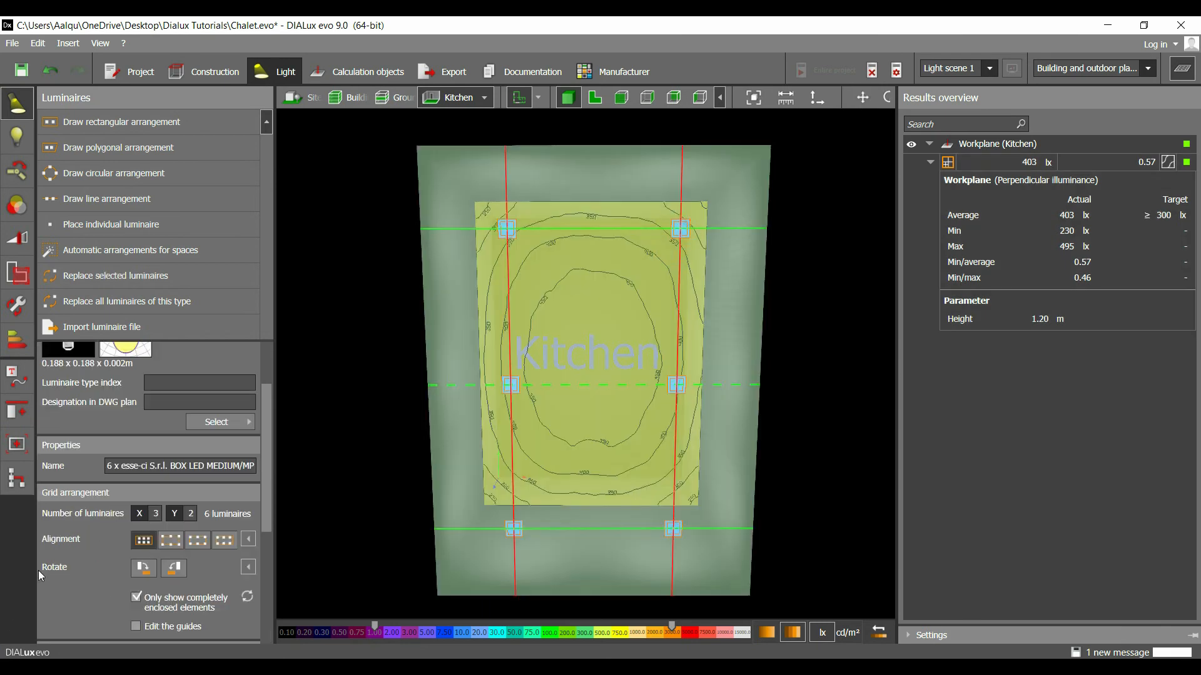
left_click(156, 514)
type("2")
key("Return")
key("Return")
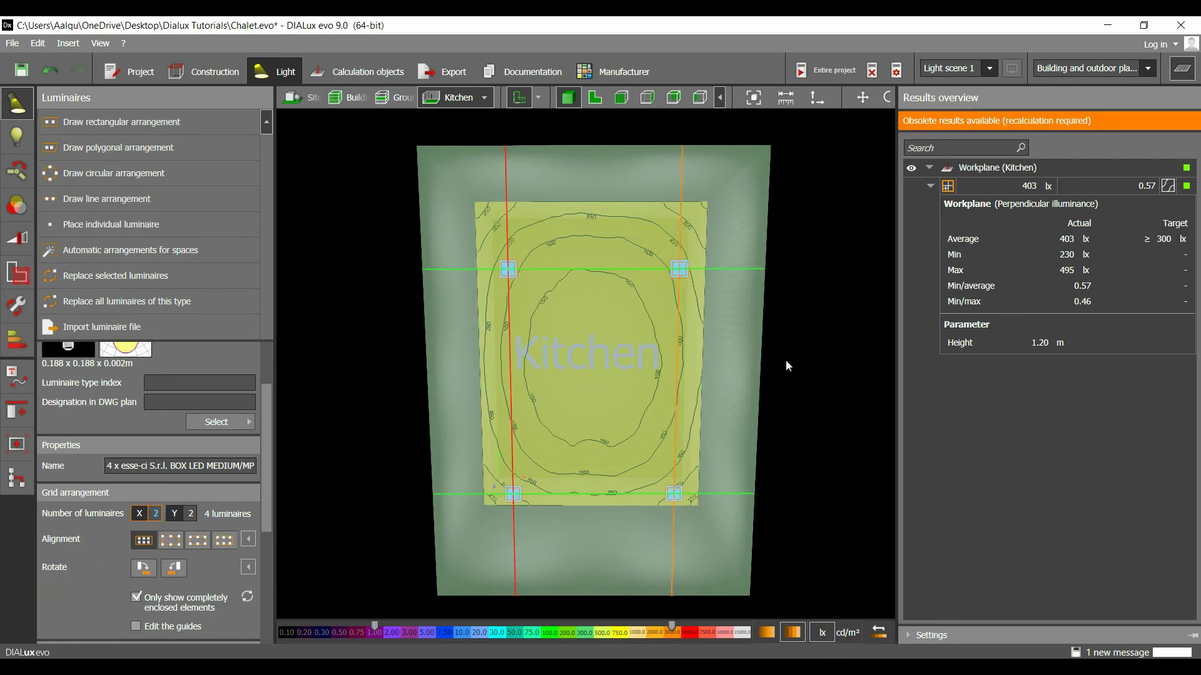
left_click(823, 74)
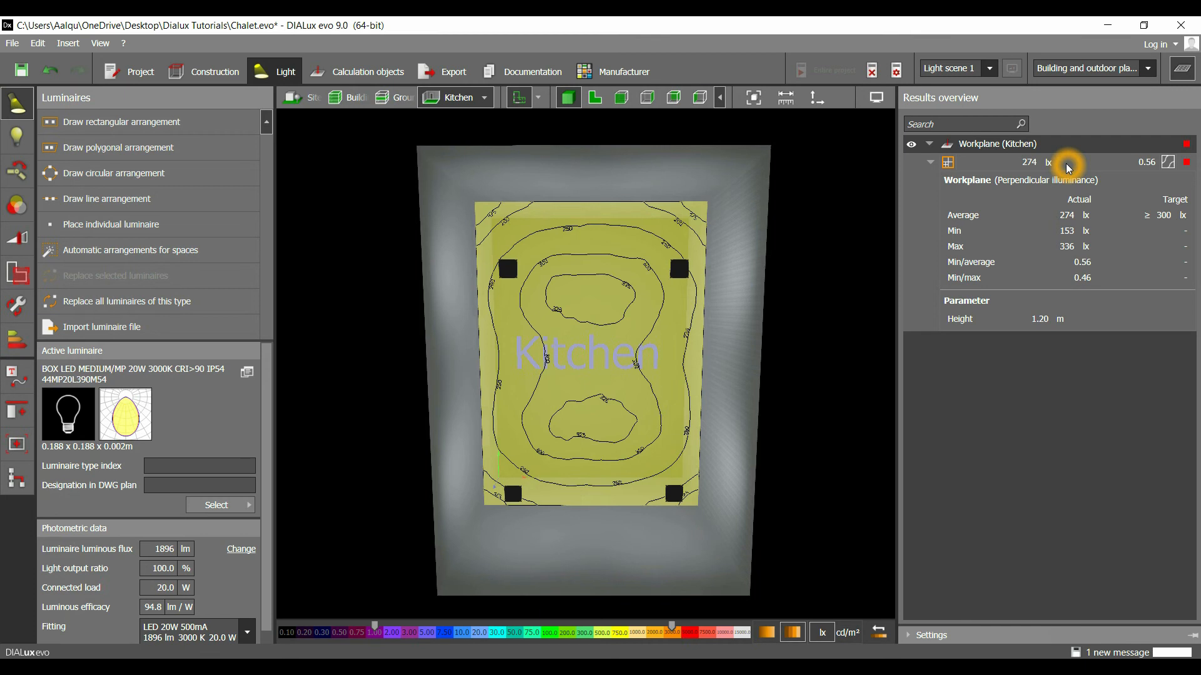
Show the whole Ground Floor in plan view and switch to storey and building construction
left_click(380, 99)
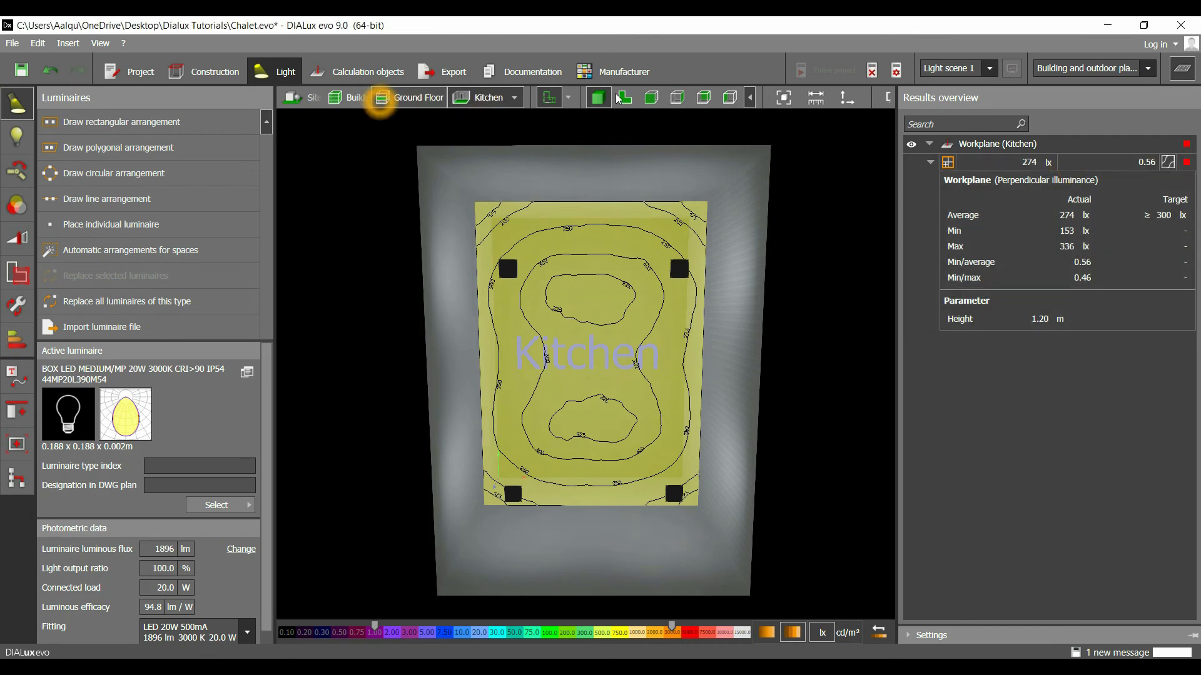
left_click(624, 98)
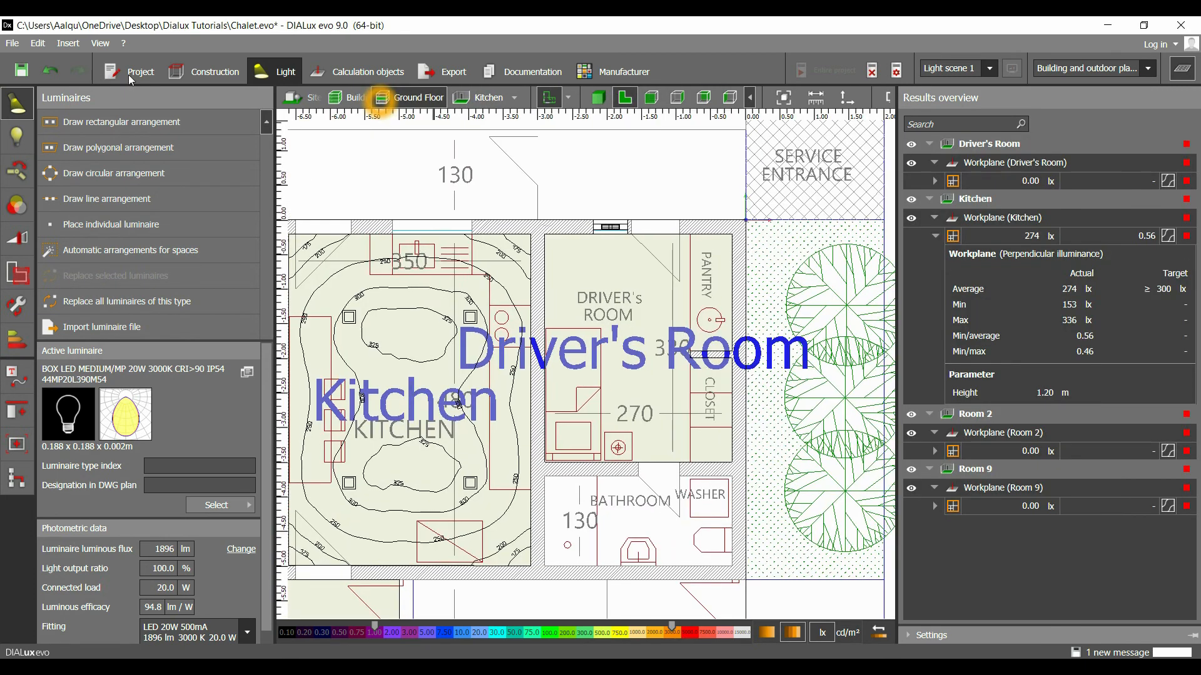
left_click(203, 73)
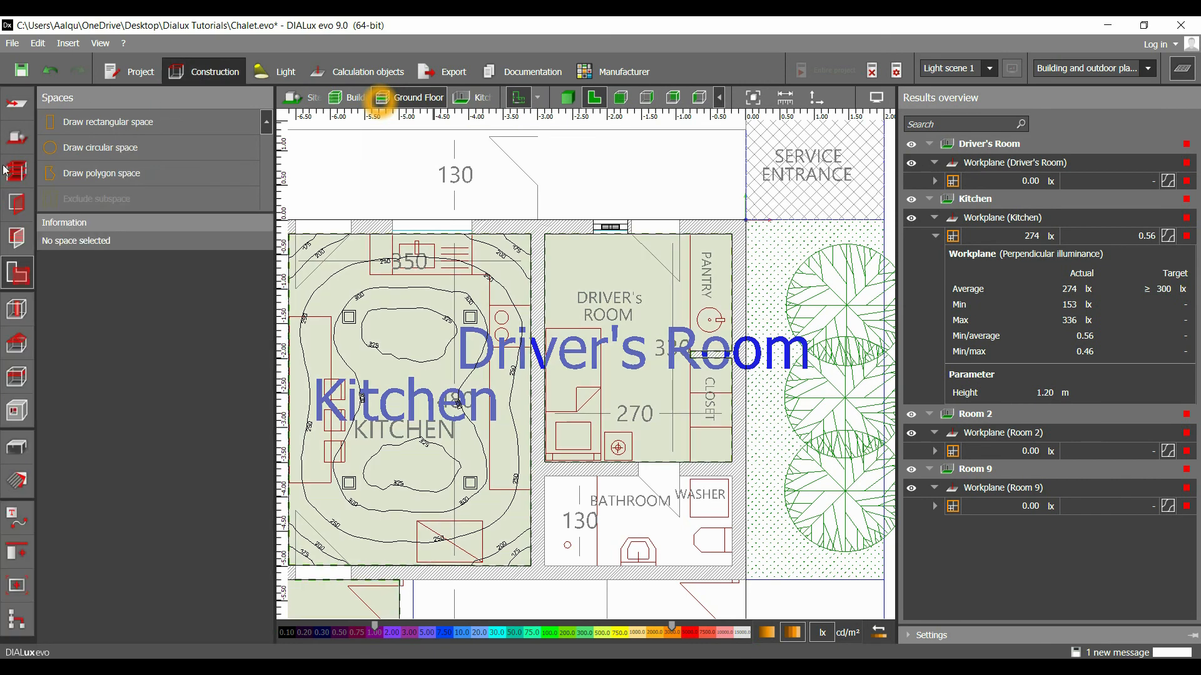
left_click(17, 171)
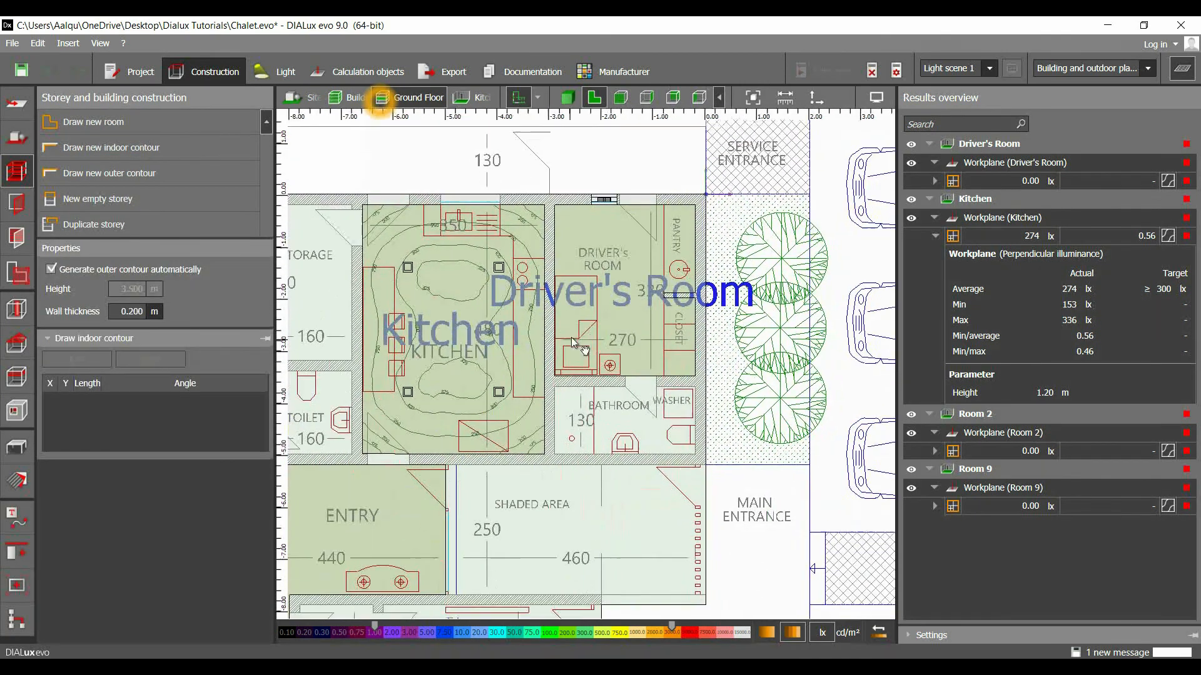
Draw a new room along the bathroom's inner wall corners, about 1.3 m deep, and close its contour
scroll(608, 379, "up", 3)
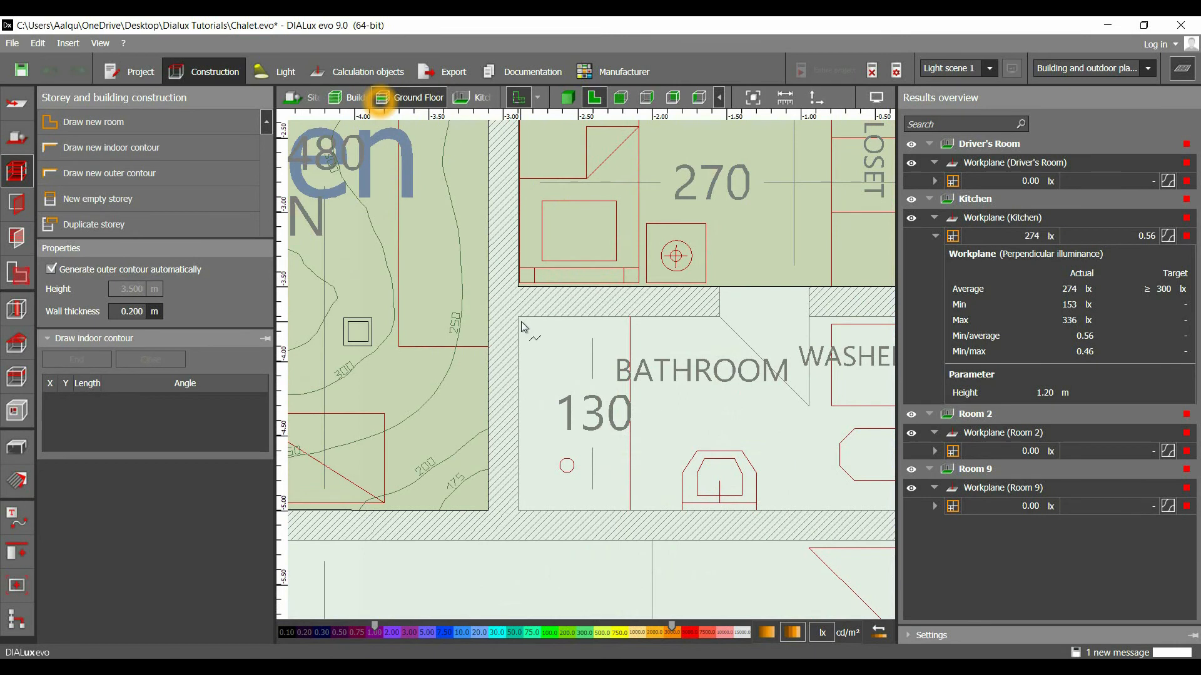
scroll(523, 327, "up", 3)
left_click(515, 315)
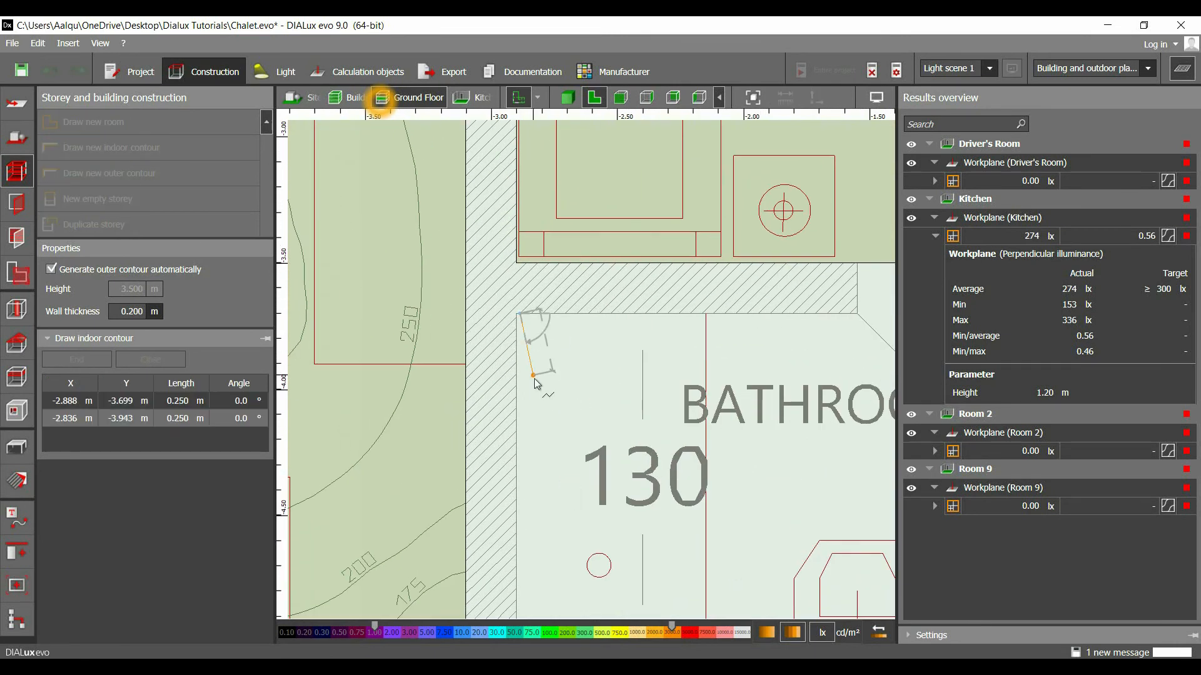
scroll(516, 319, "up", 3)
left_click(516, 315)
scroll(536, 477, "down", 3)
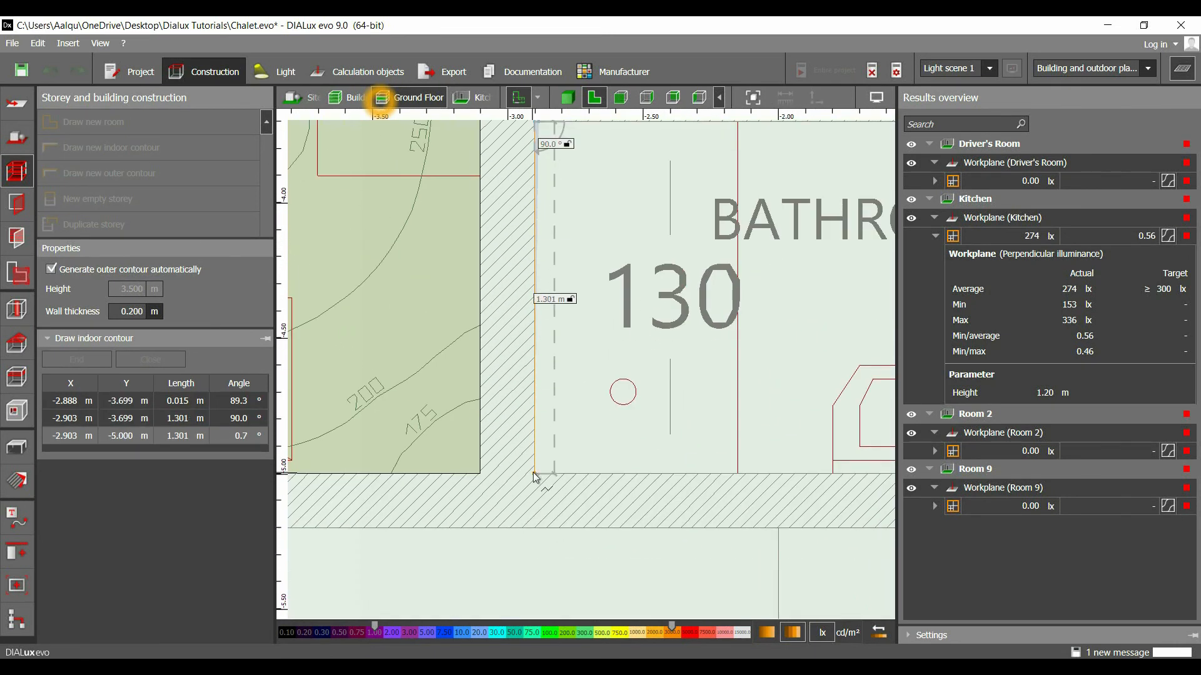
left_click(536, 477)
scroll(535, 477, "down", 2)
left_click(803, 476)
left_click(803, 236)
right_click(587, 236)
left_click(619, 246)
left_click(575, 371)
scroll(550, 338, "down", 3)
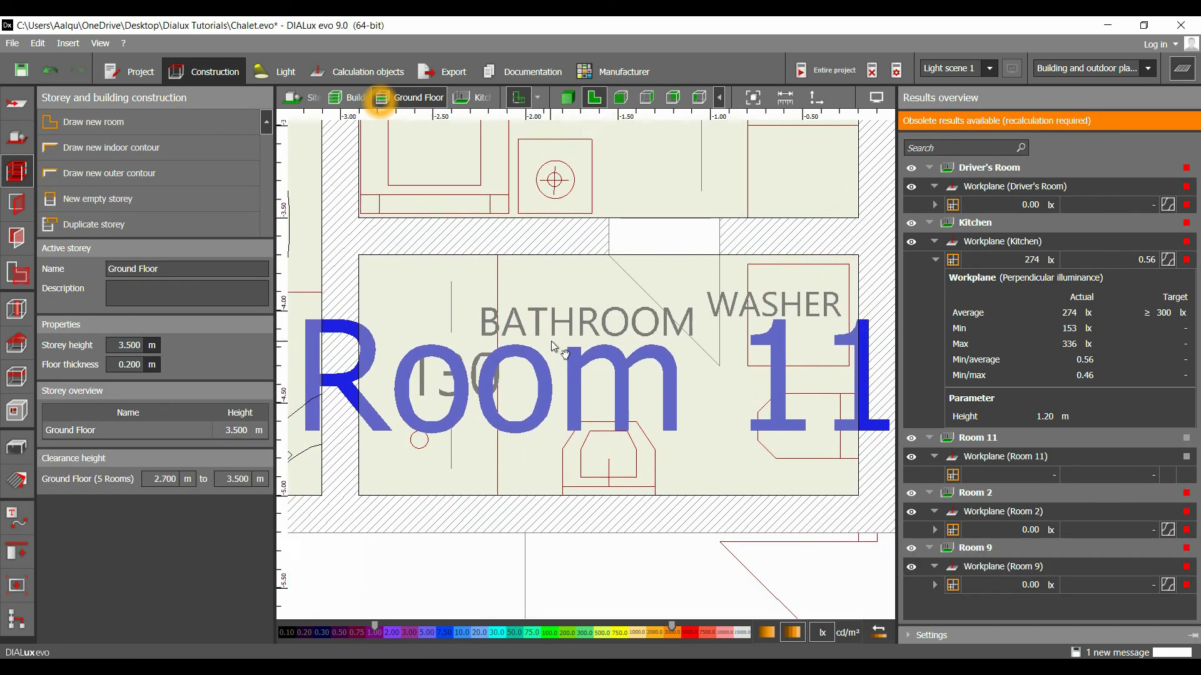
Select the newly drawn room below the Driver's Room as a space and rename it Bathroom
middle_click_drag(539, 353, 591, 369)
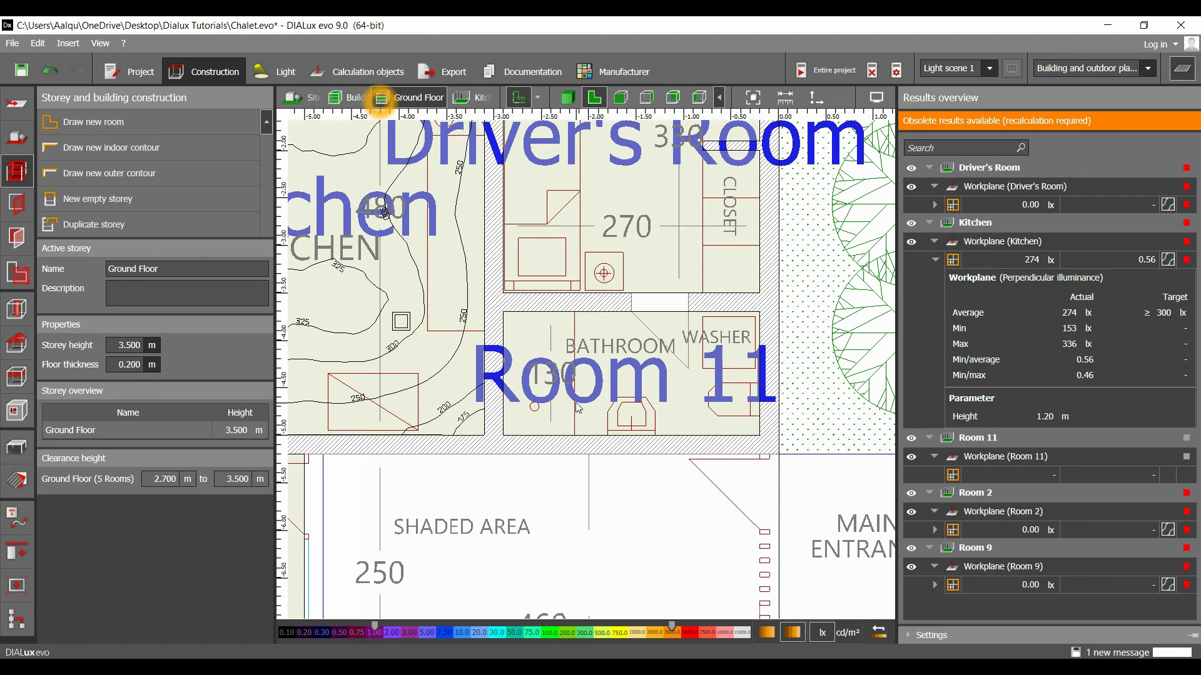
middle_click_drag(684, 366, 711, 412)
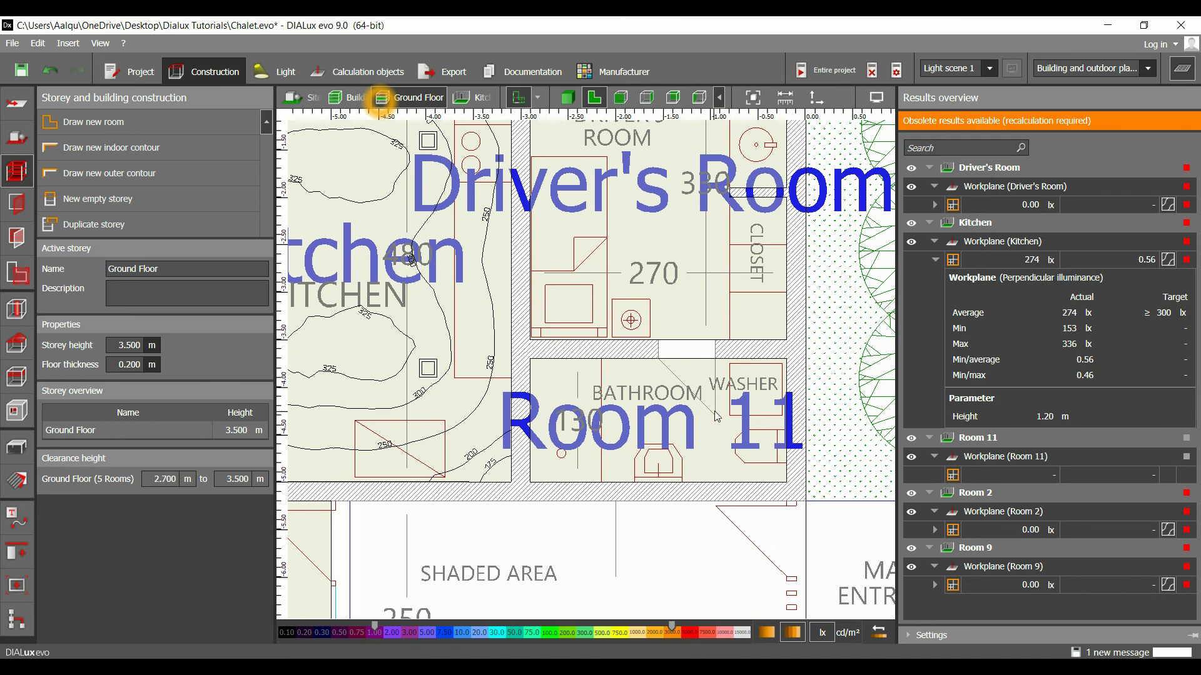
middle_click_drag(625, 430, 627, 466)
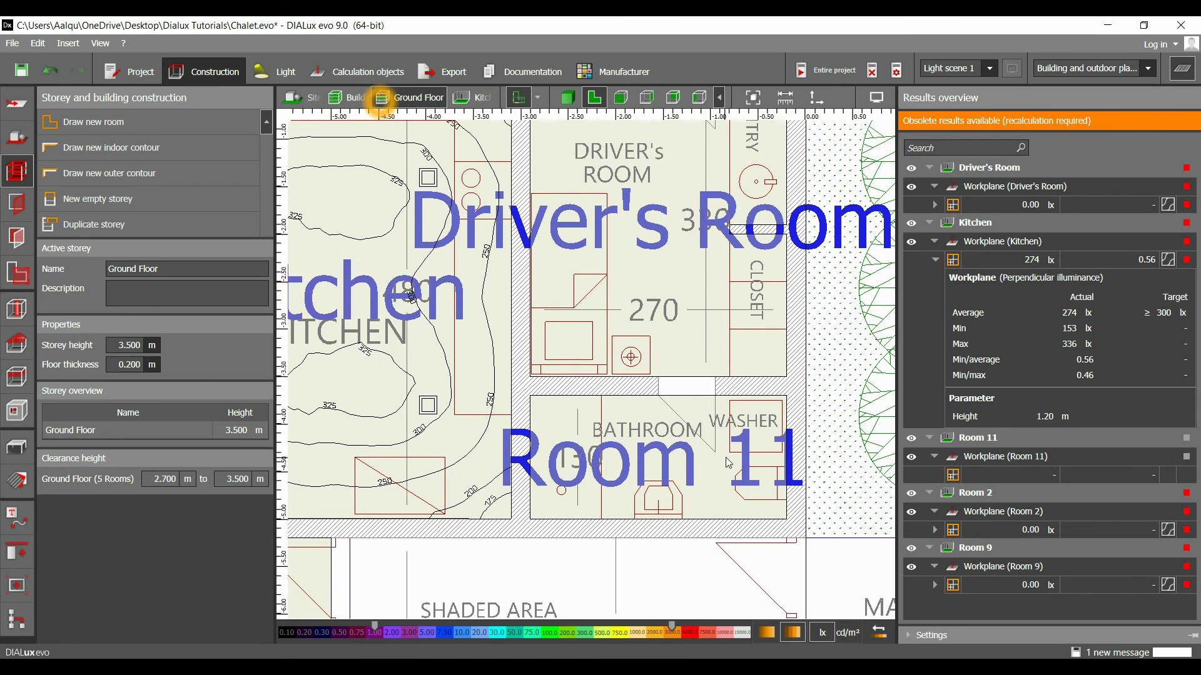
left_click(18, 275)
left_click(639, 427)
left_click_drag(160, 242, 122, 243)
type("Bathroom")
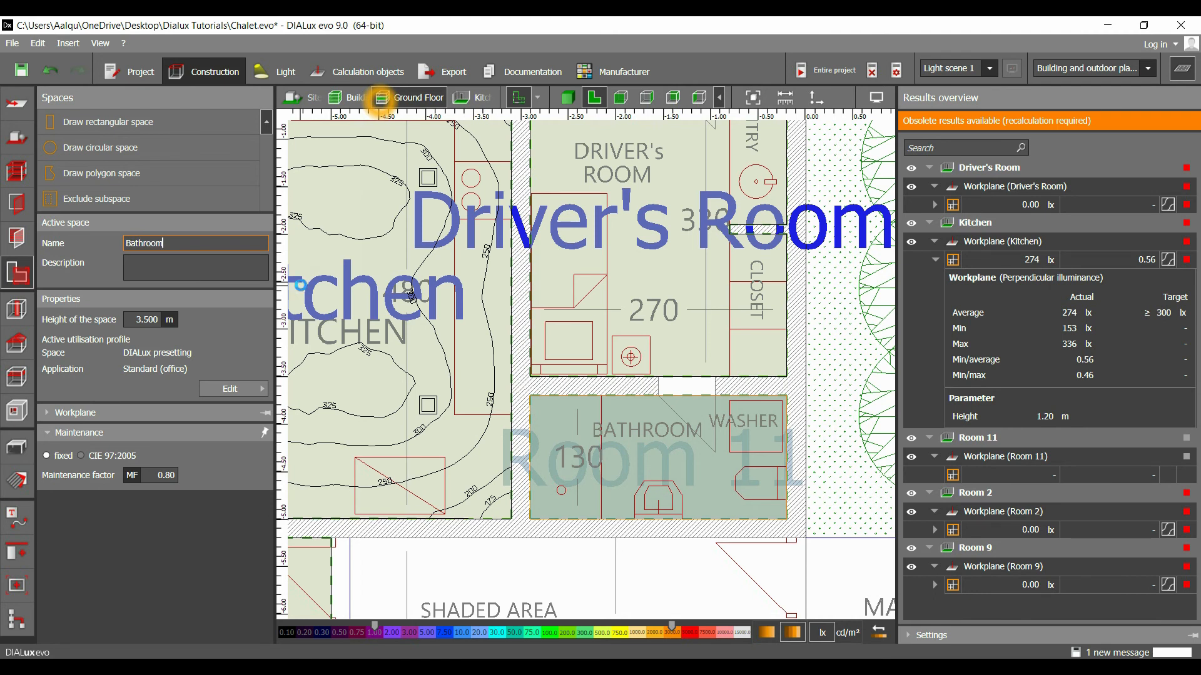
key("Tab")
Set the Bathroom's utilisation profile to Rest, sanitation and first aid rooms with the application Cloakrooms, washrooms, bathrooms, toilets
left_click(226, 389)
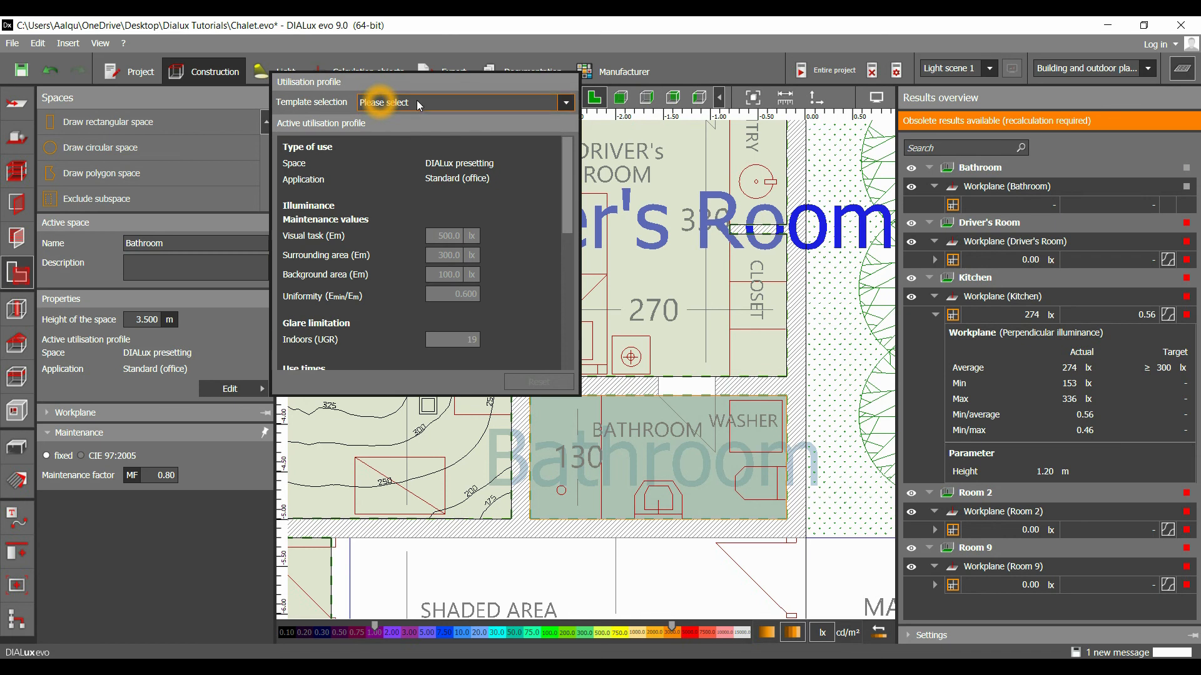
left_click(486, 104)
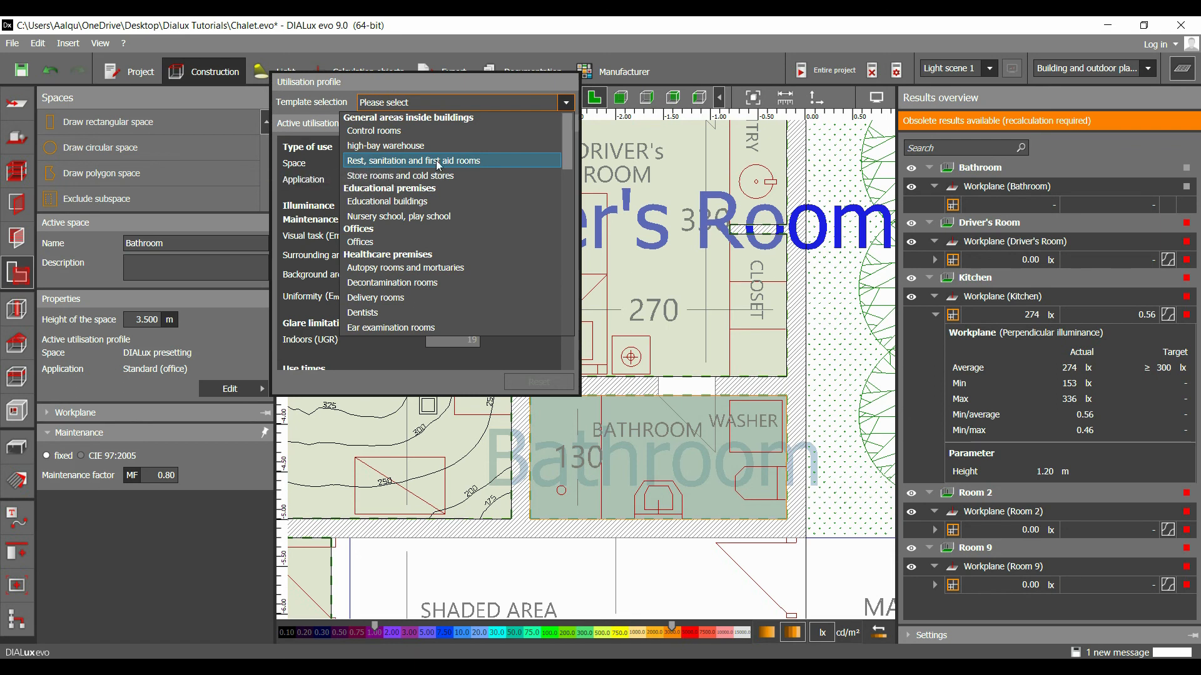
left_click(464, 161)
left_click(445, 101)
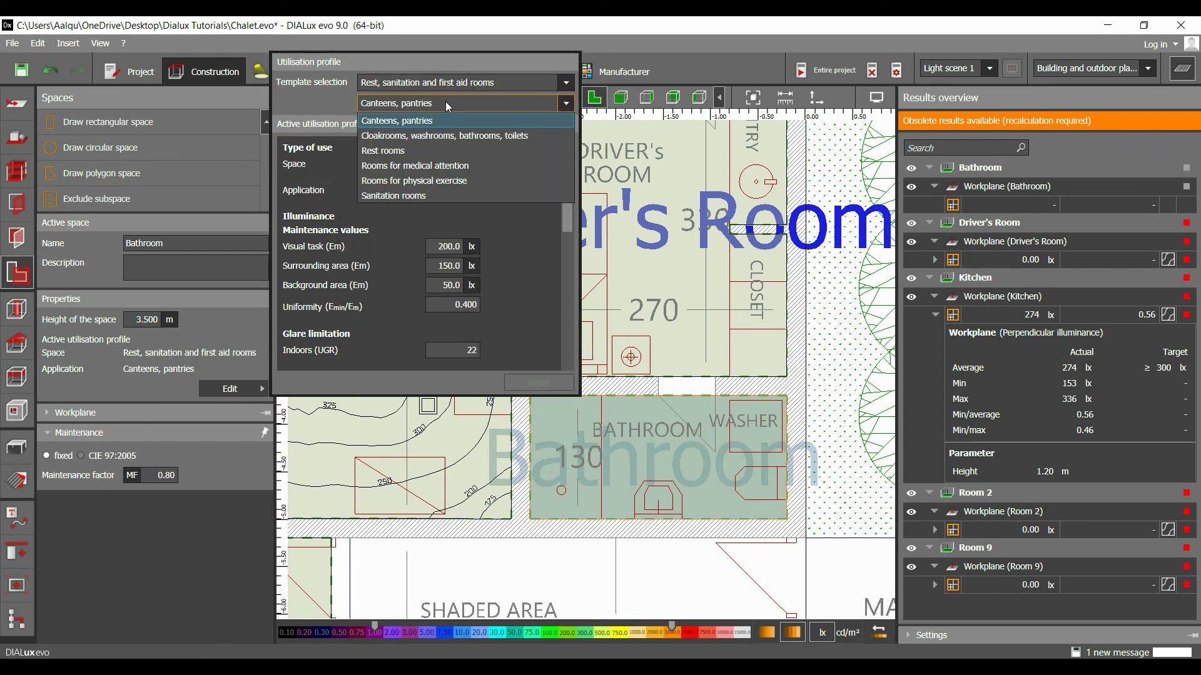
left_click(469, 134)
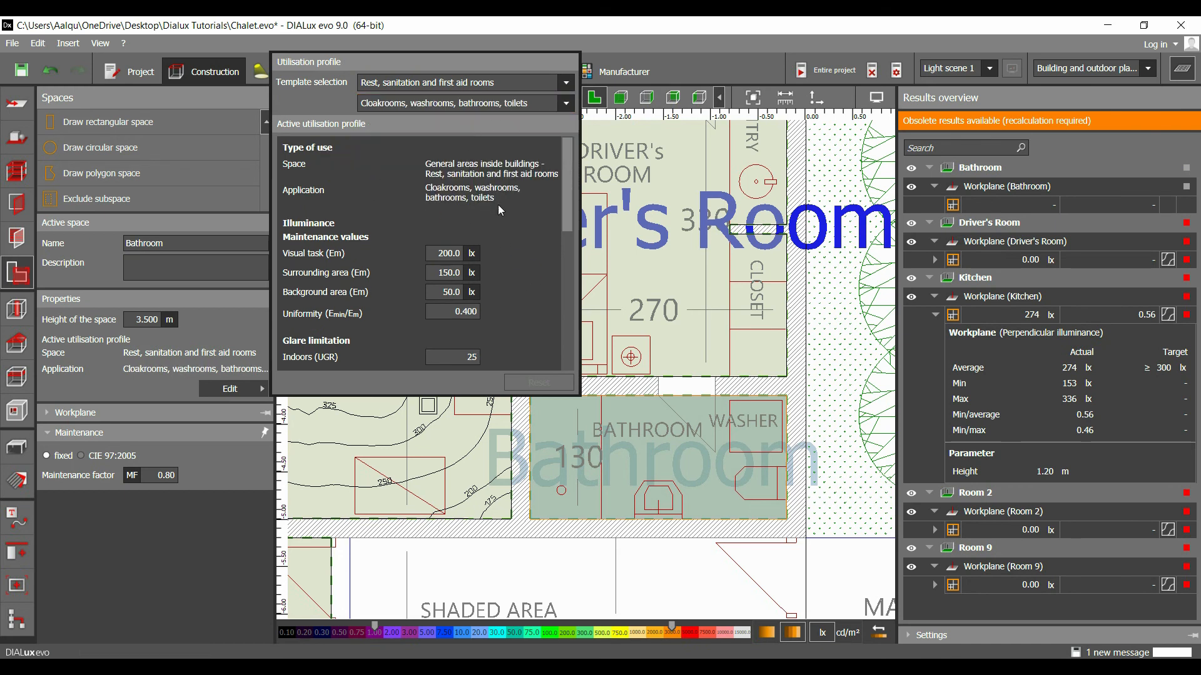
Edit the visual task illuminance in the Bathroom's utilisation profile
left_click(454, 253)
key("Tab")
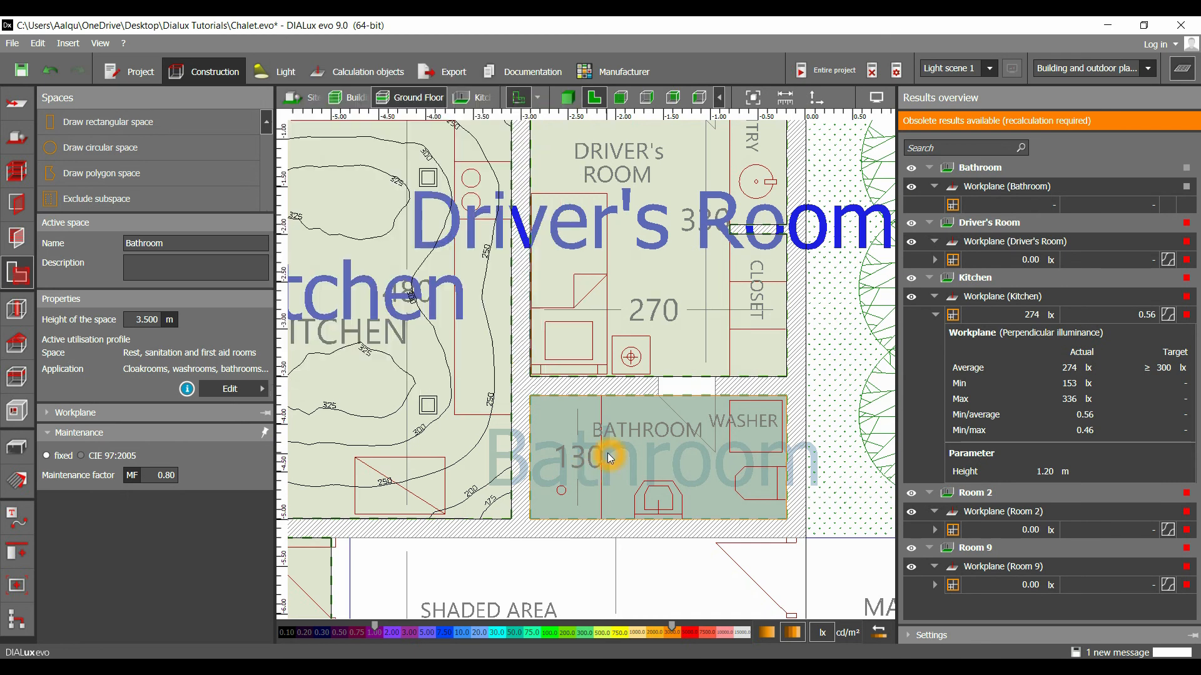
left_click(231, 389)
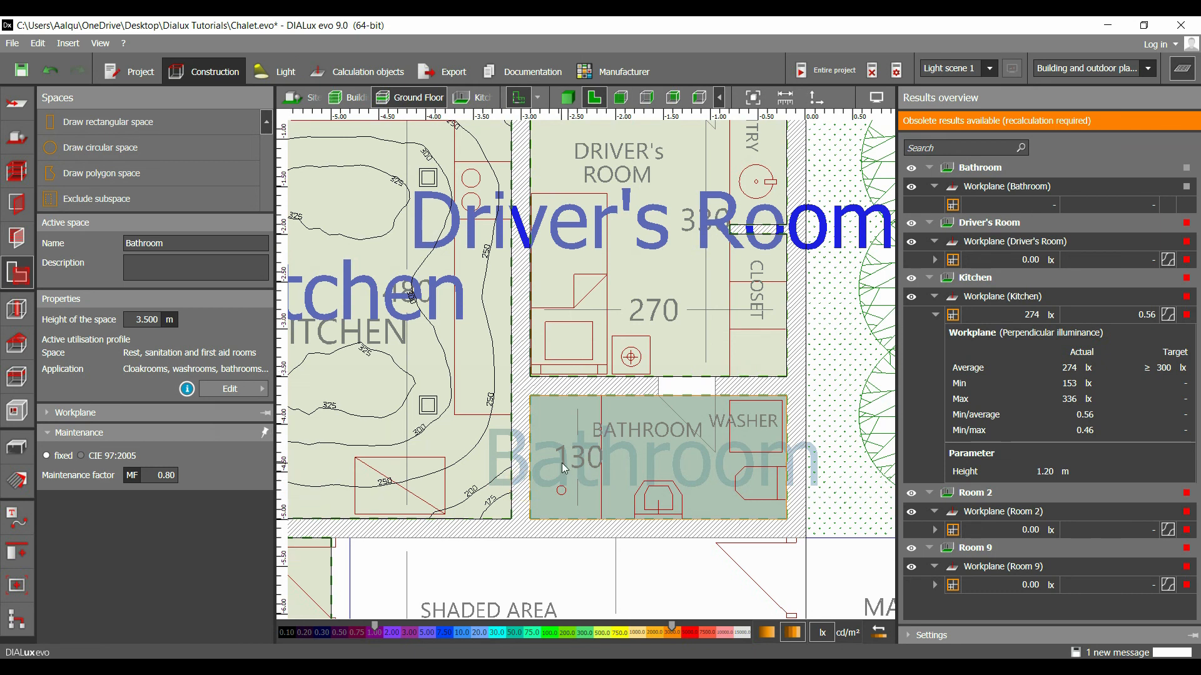
Switch to the web browser and open the Luce&Light manufacturer website
left_click(505, 668)
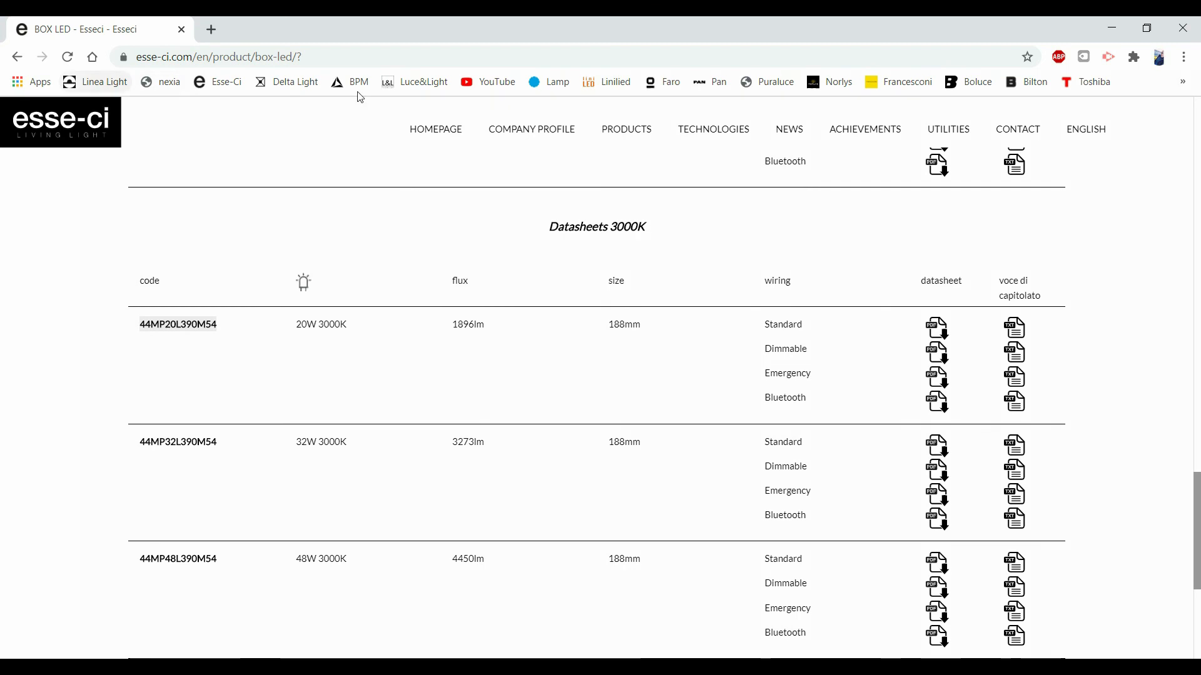
left_click(299, 83)
left_click(421, 85)
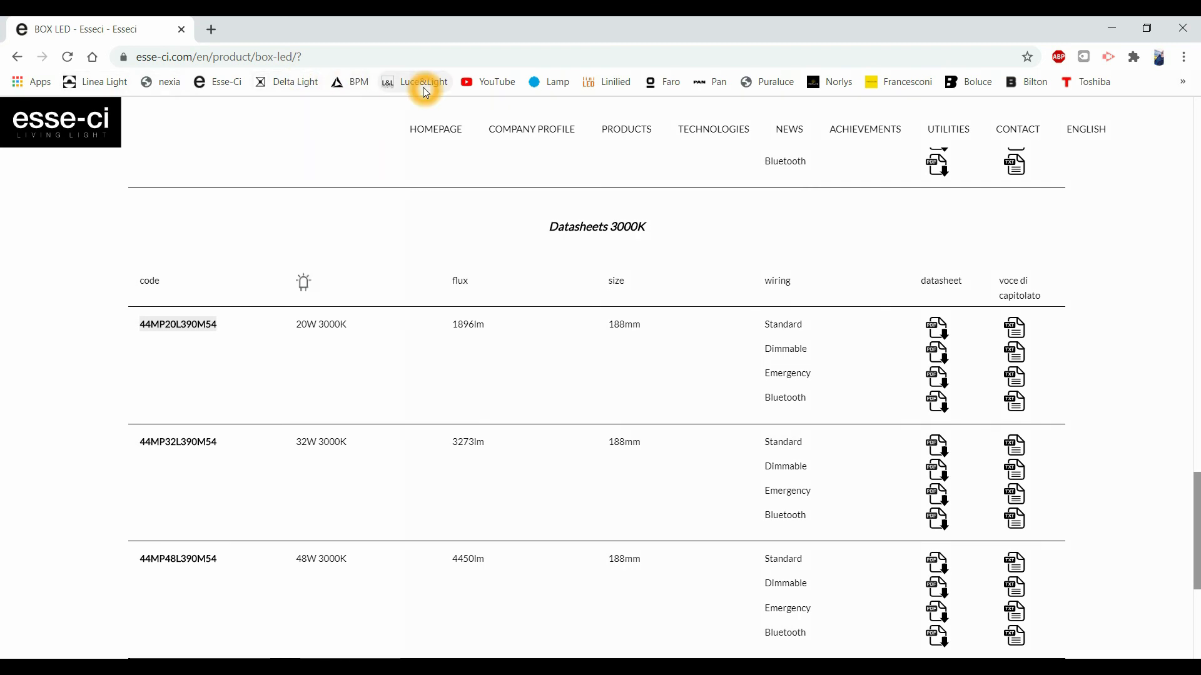
left_click(438, 207)
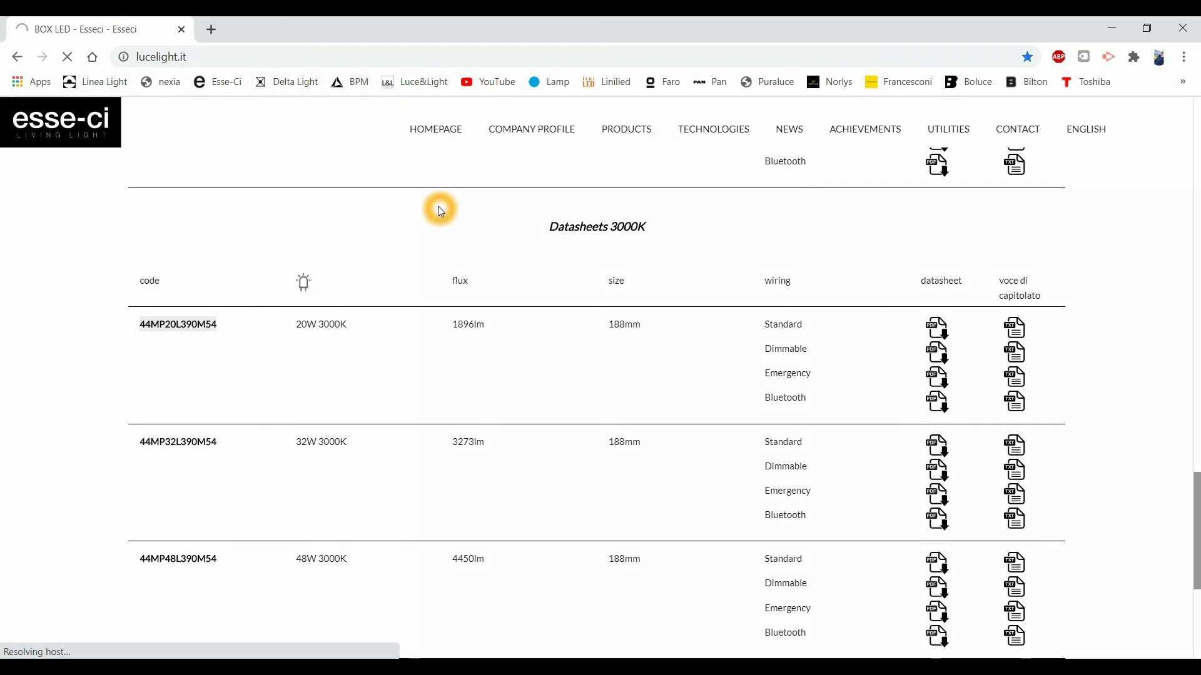
left_click(459, 94)
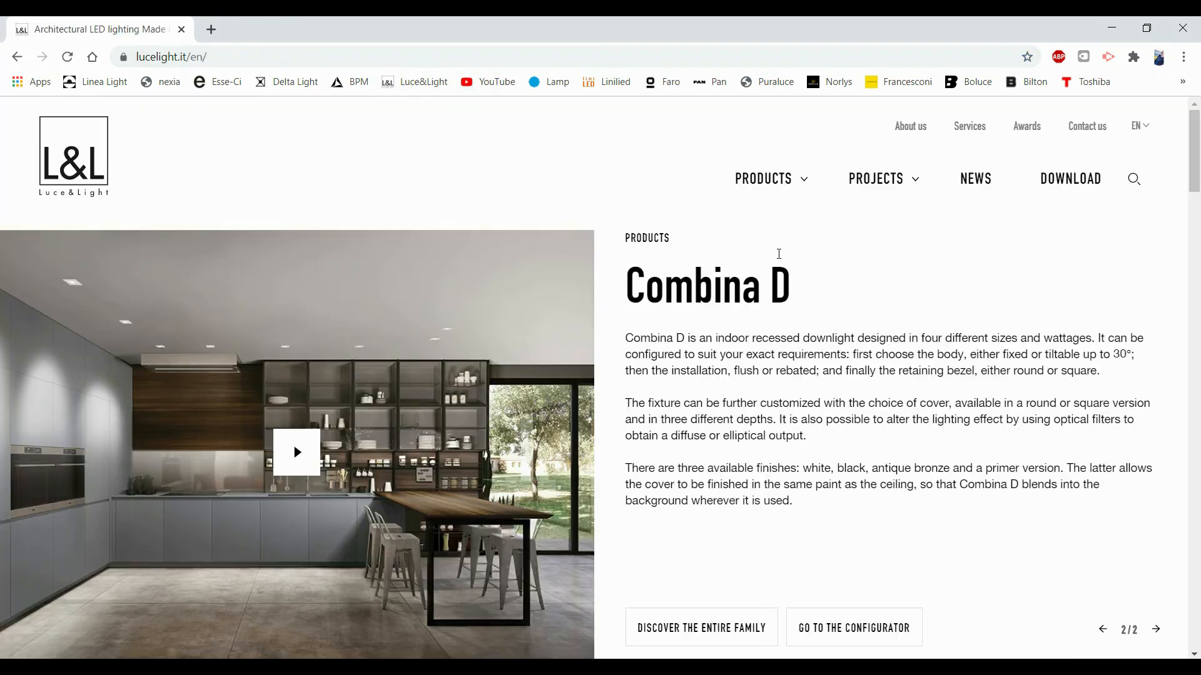
Open the Luce&Light product range suitable for indoor applications
left_click(800, 263)
left_click(764, 177)
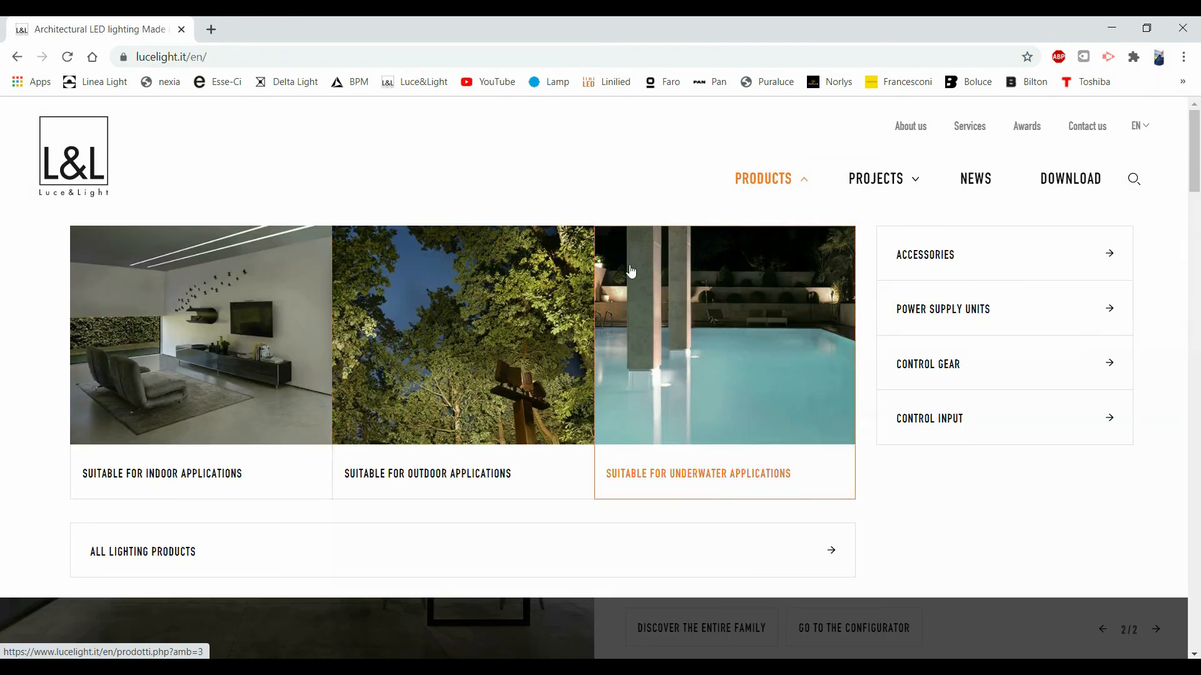
left_click(228, 386)
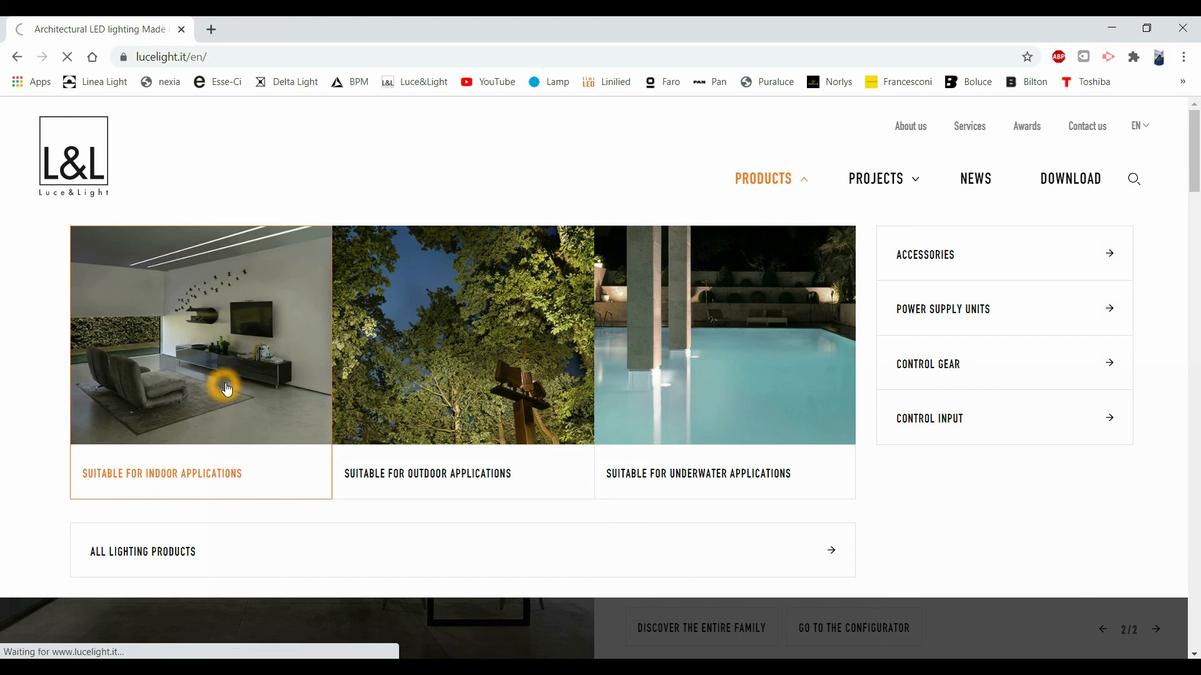
Browse the Luce&Light indoor products and filter them to the Recessed category
left_click(265, 388)
left_click(522, 341)
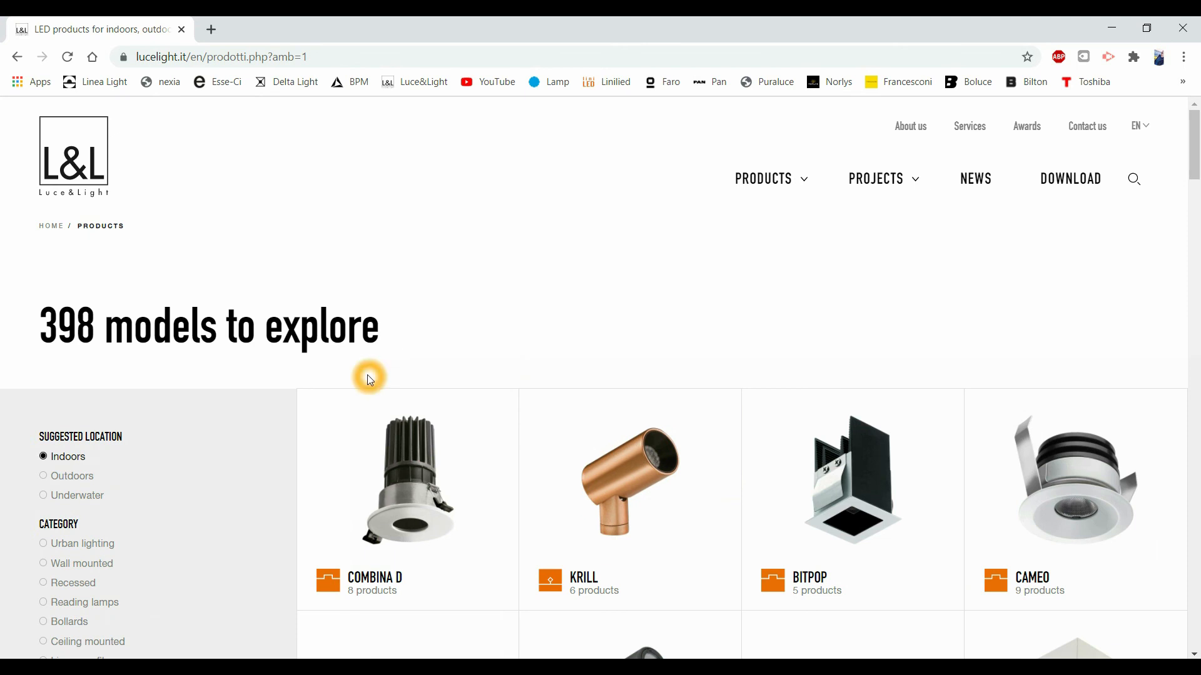
scroll(531, 356, "down", 10)
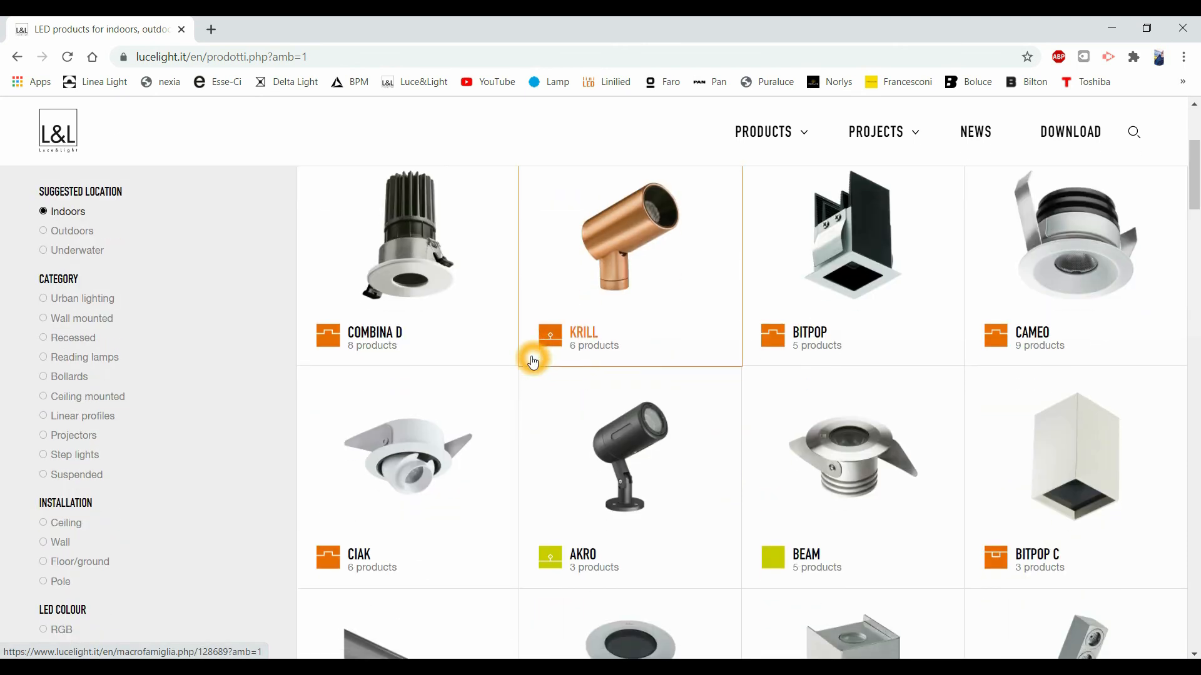
scroll(525, 402, "down", 7)
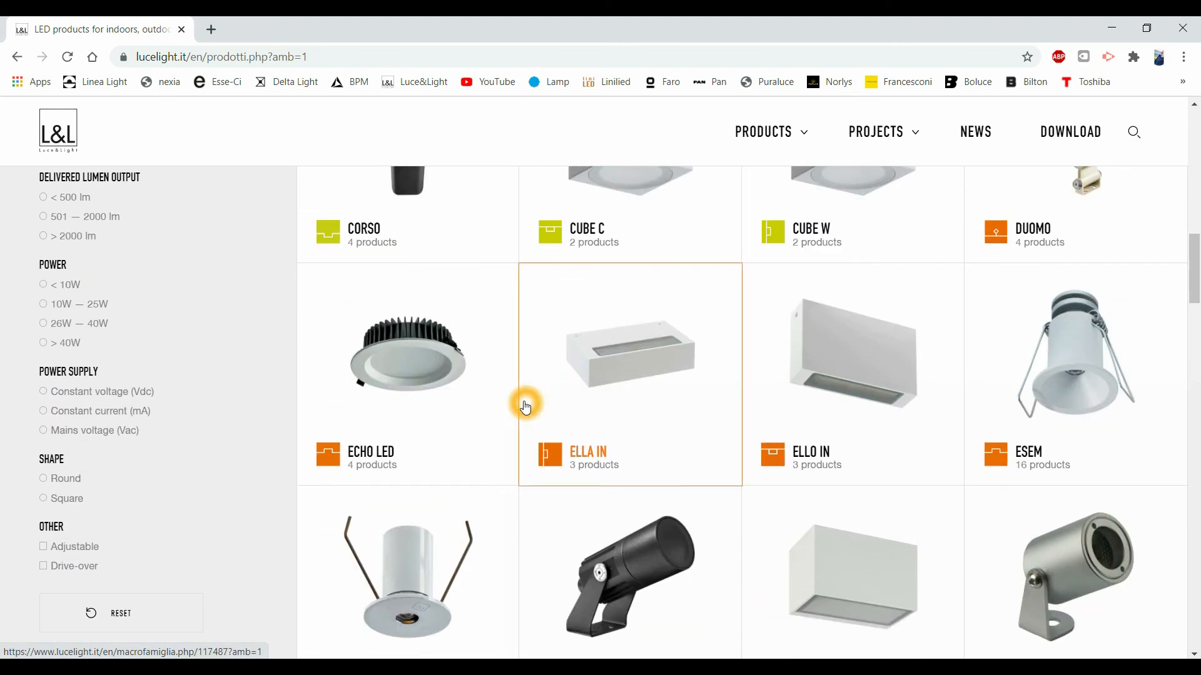
scroll(526, 402, "up", 7)
scroll(188, 316, "up", 7)
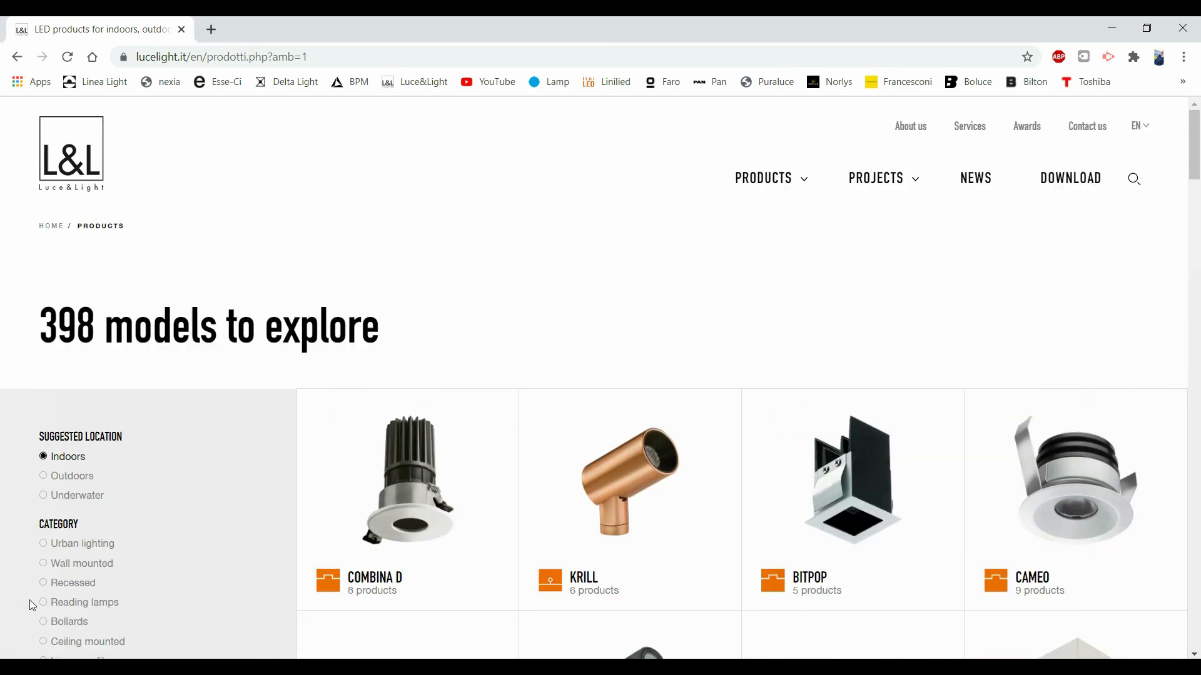
scroll(90, 553, "down", 1)
left_click(79, 511)
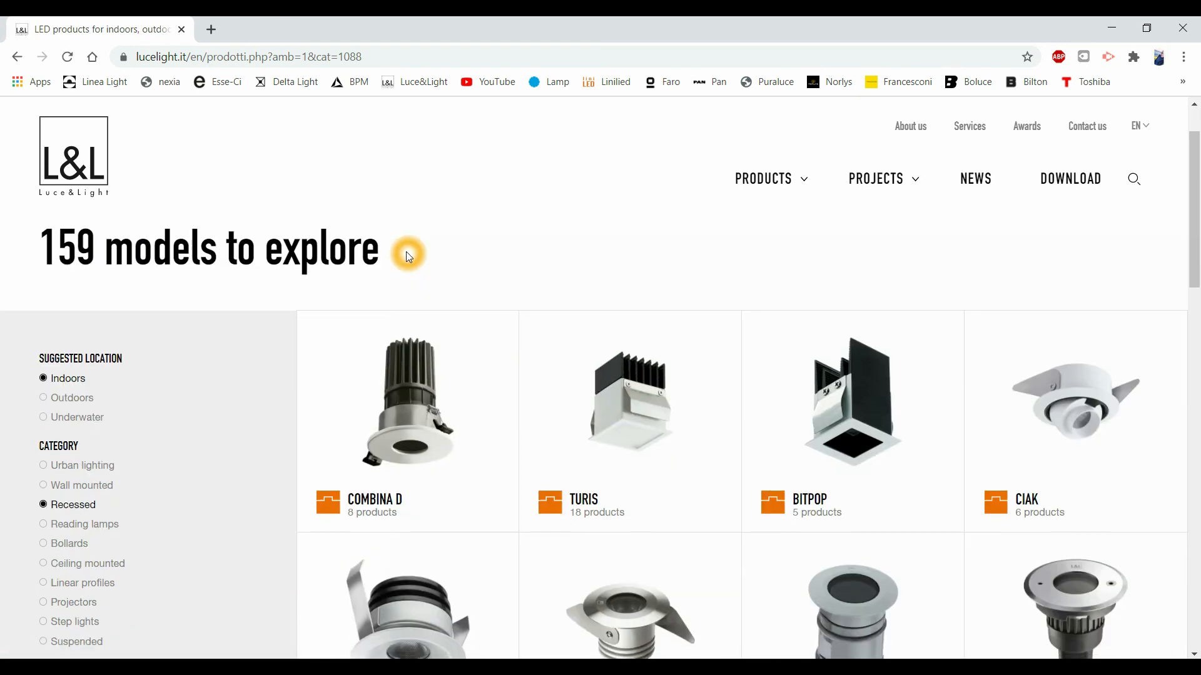
Look through the recessed indoor models and open the Cameo product family
scroll(408, 257, "down", 3)
scroll(1000, 513, "down", 3)
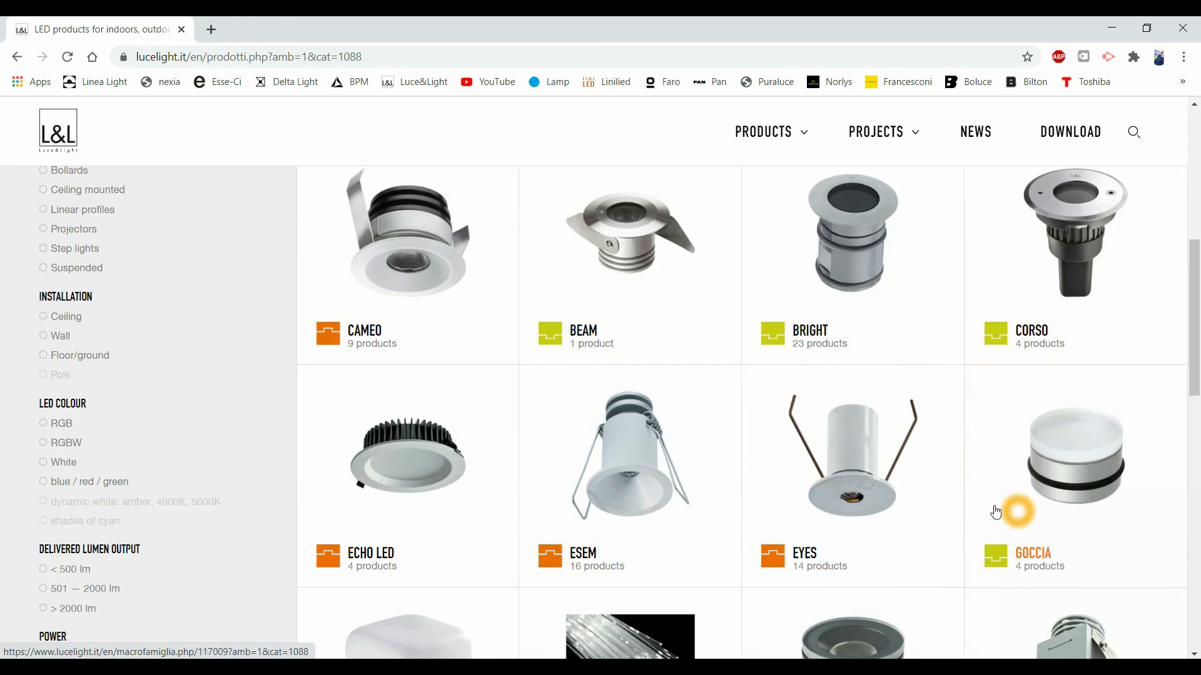
scroll(600, 500, "up", 4)
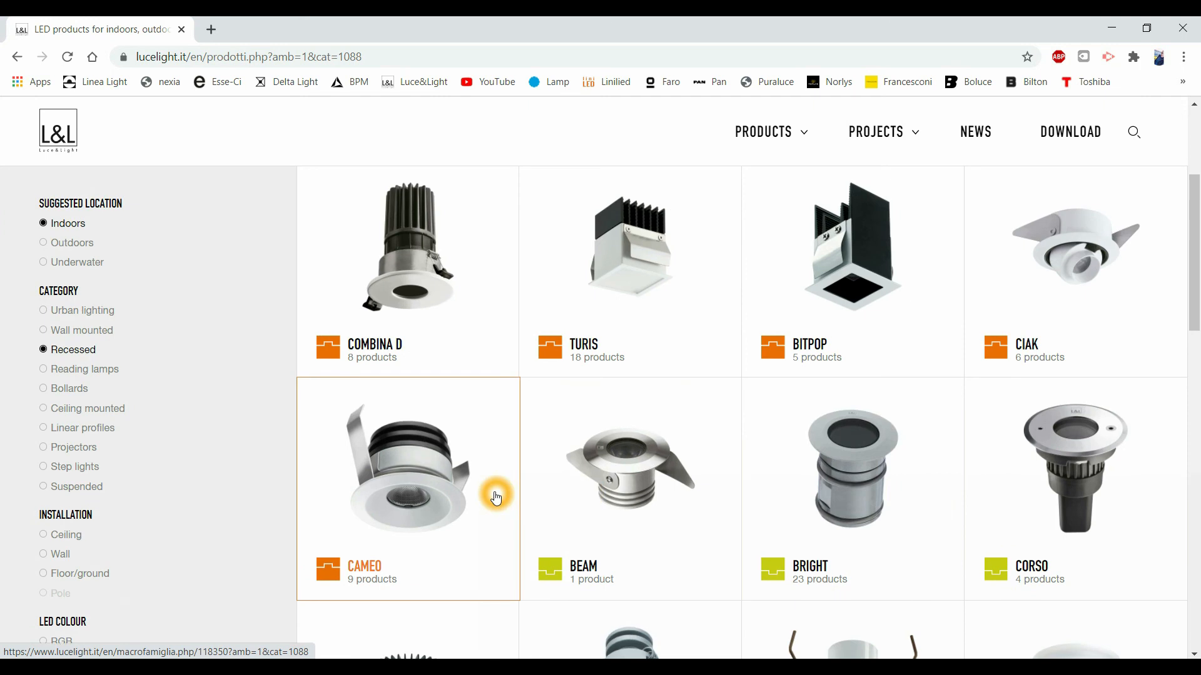
scroll(496, 499, "up", 1)
left_click(413, 574)
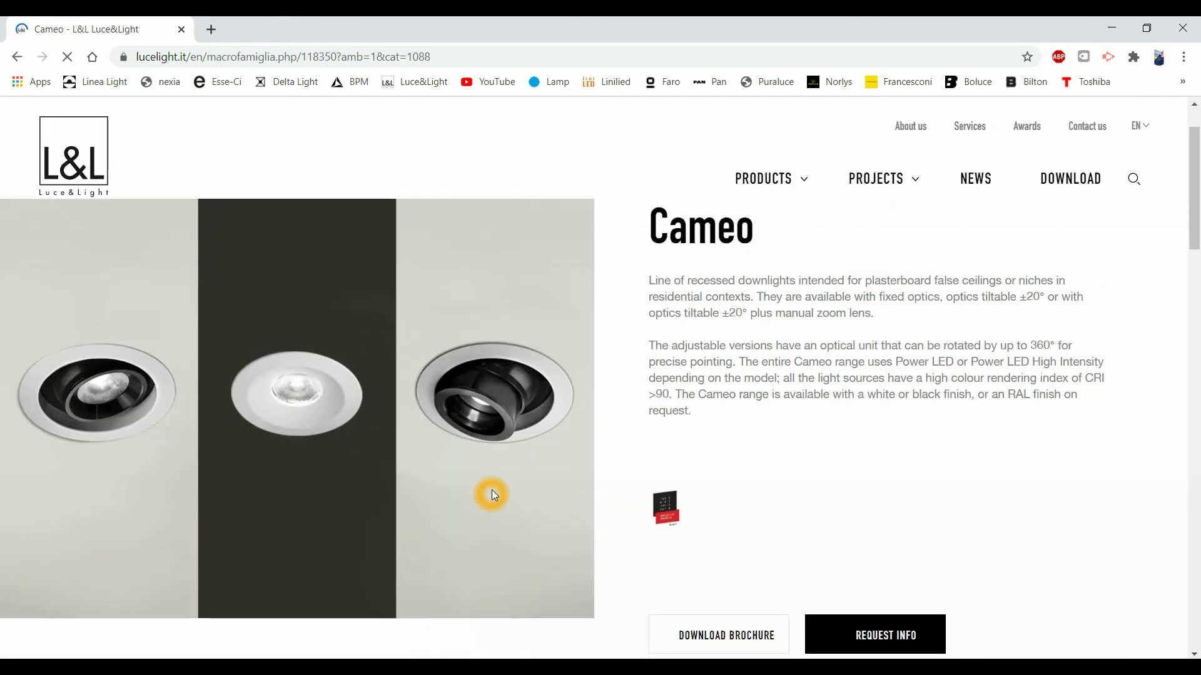
Open the product page of Cameo 2.6, the 5W 24Vdc version with fixed optics and fixed focus
scroll(492, 490, "down", 10)
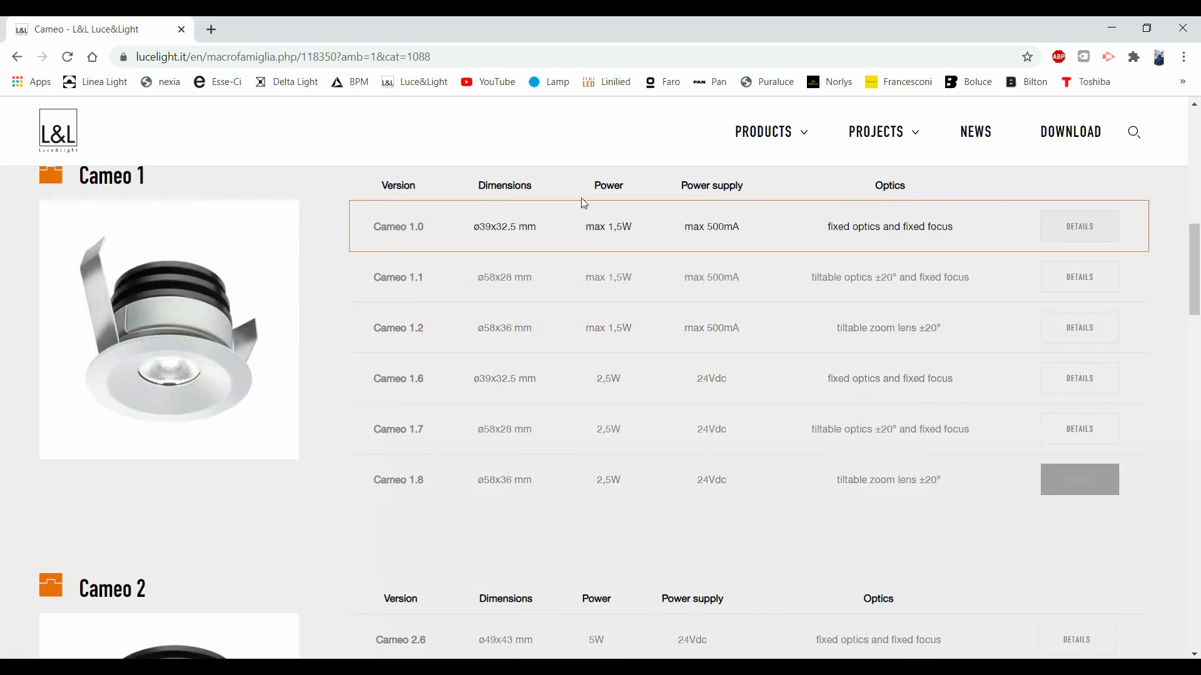
scroll(610, 418, "down", 4)
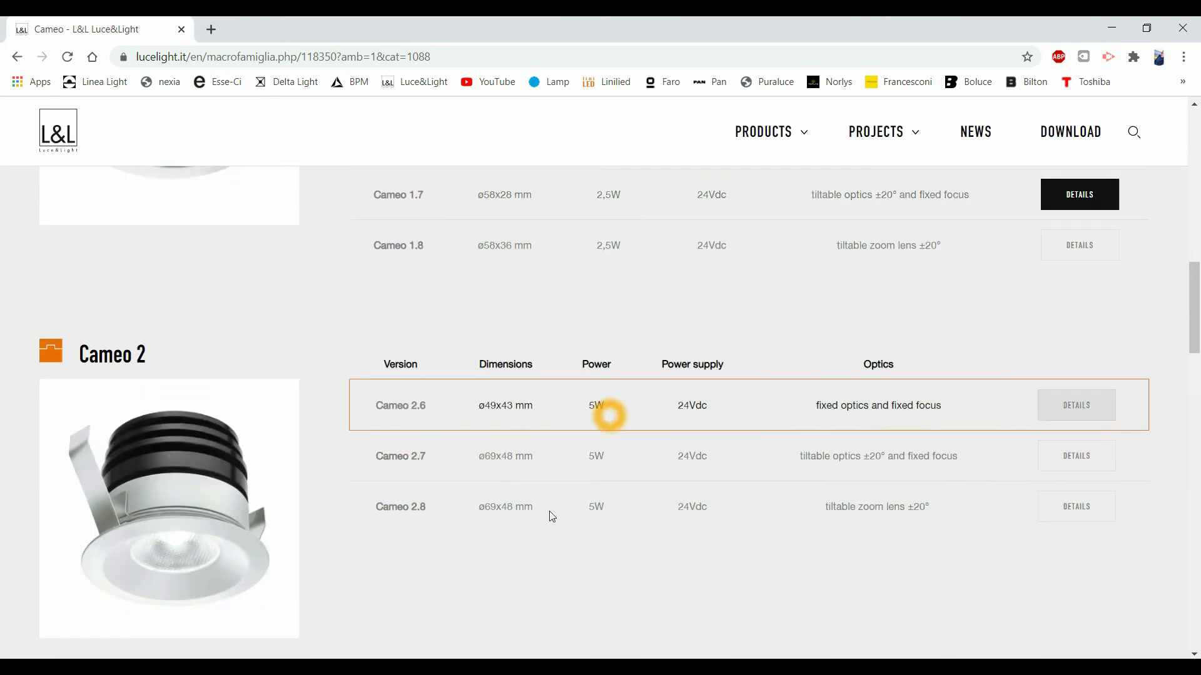
left_click(494, 402)
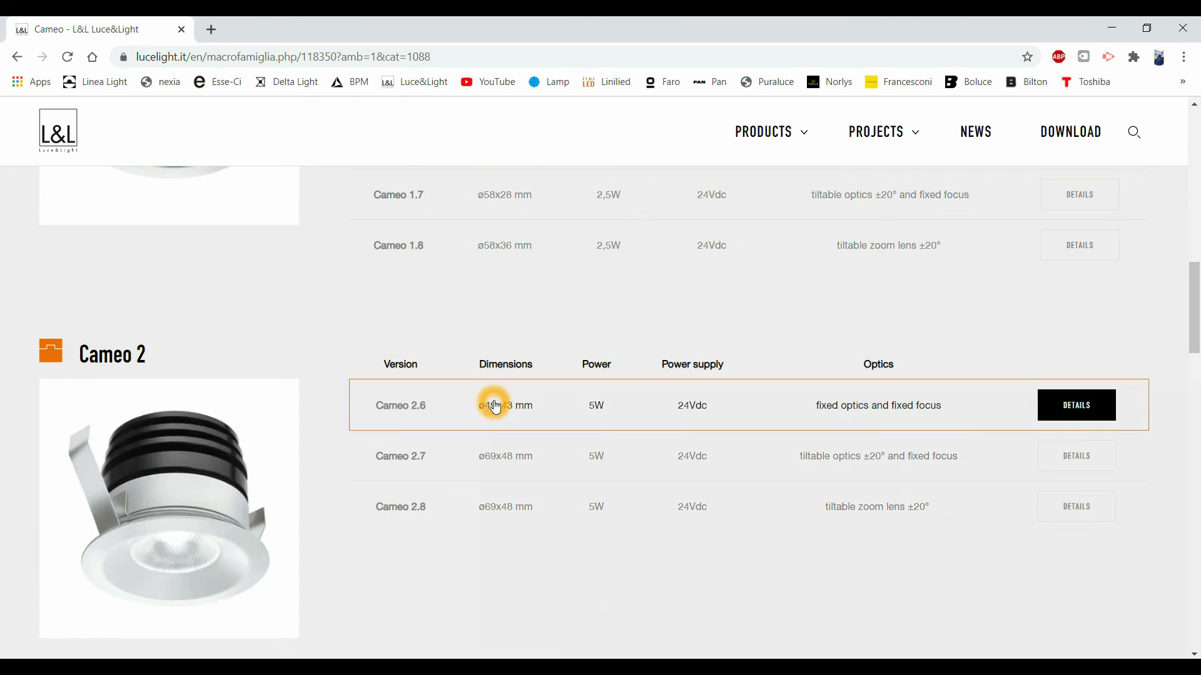
left_click(430, 408)
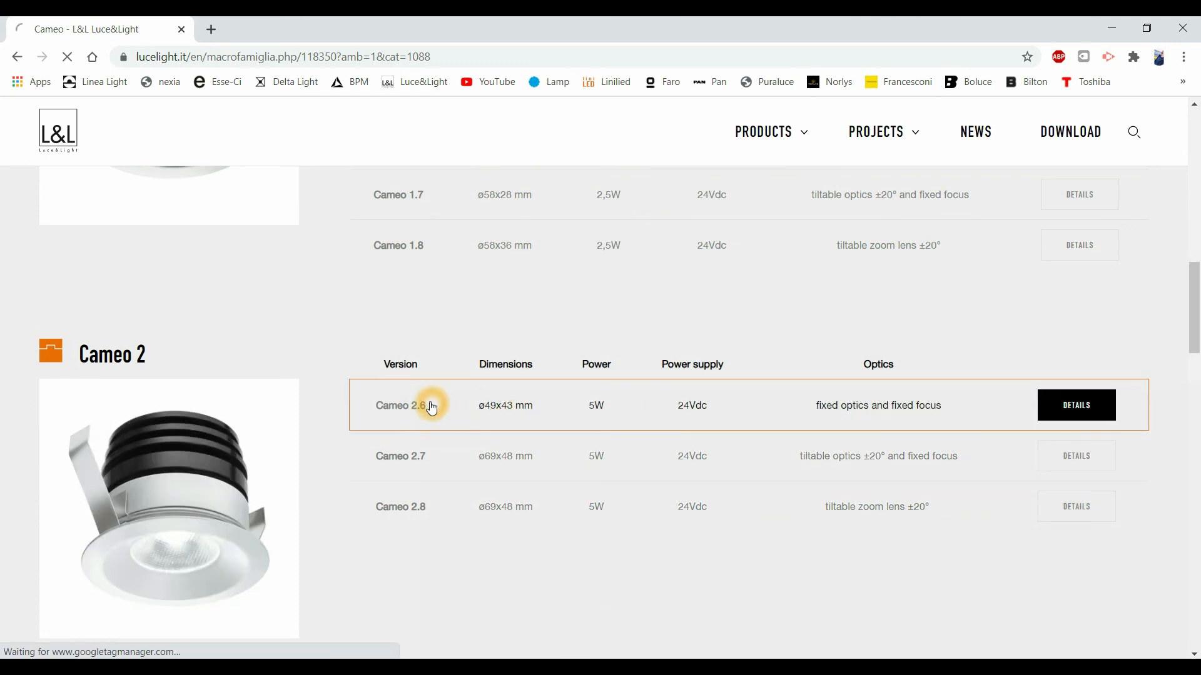
left_click(432, 407)
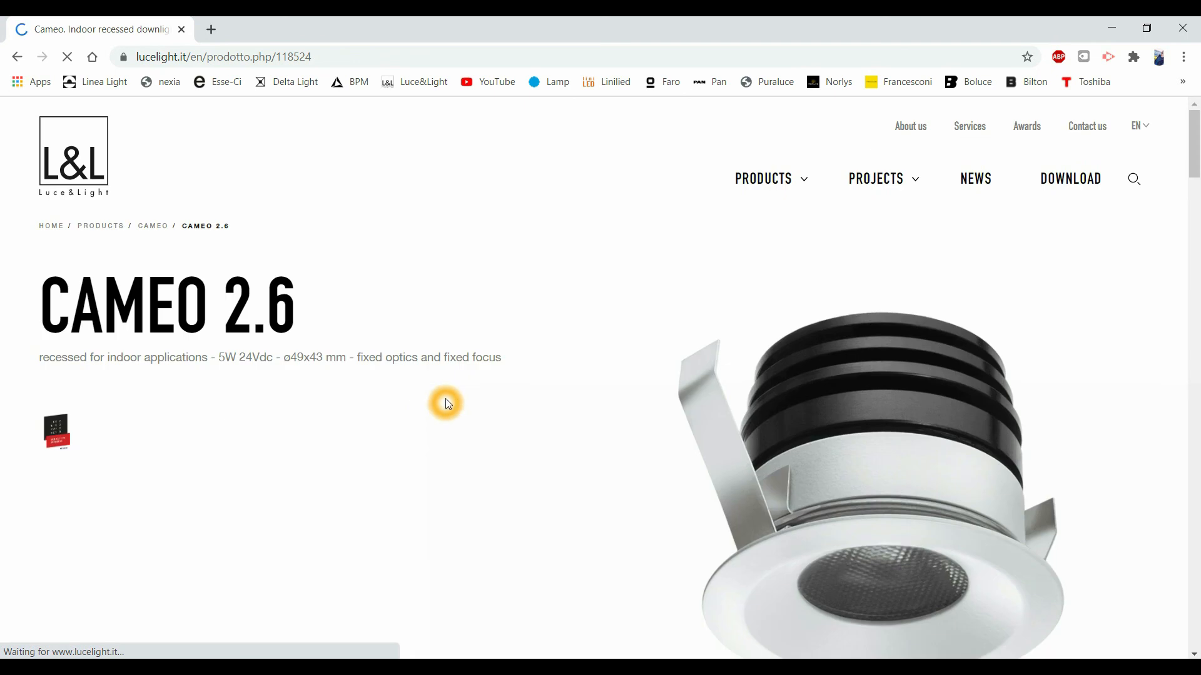
Download the LDT photometric file of Cameo 2.6 and open the cameo_2.6_ldt.zip archive
scroll(448, 400, "down", 3)
scroll(448, 401, "down", 6)
scroll(448, 400, "up", 6)
left_click(288, 475)
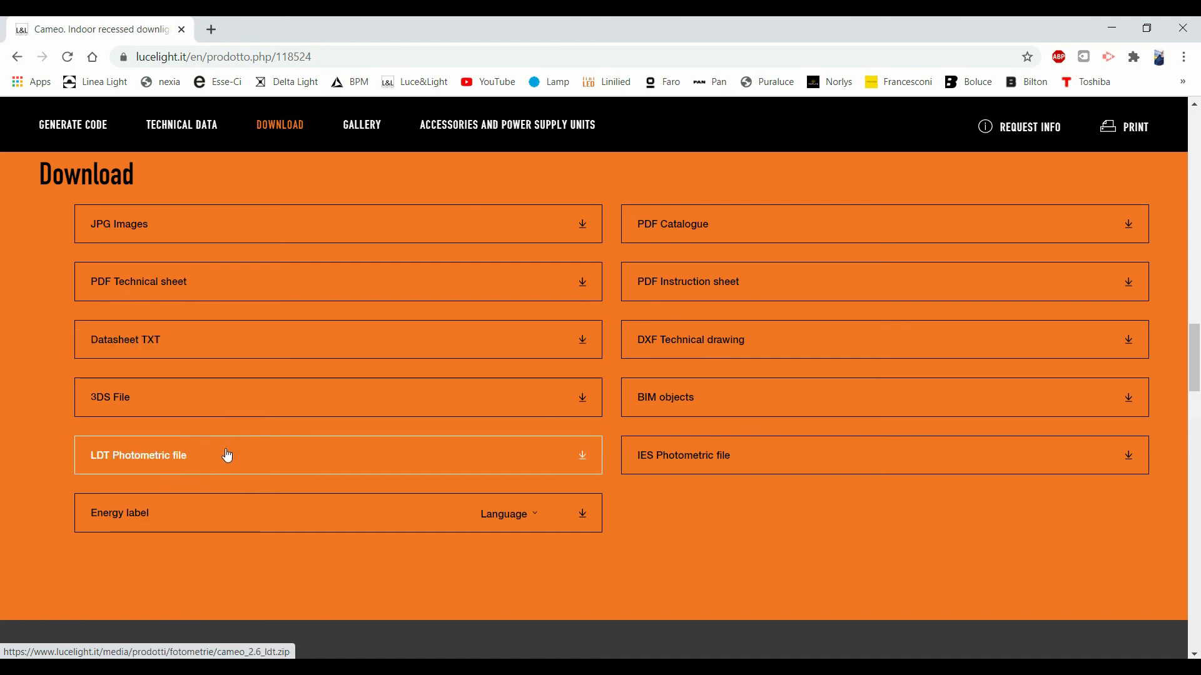
left_click(198, 464)
left_click(545, 461)
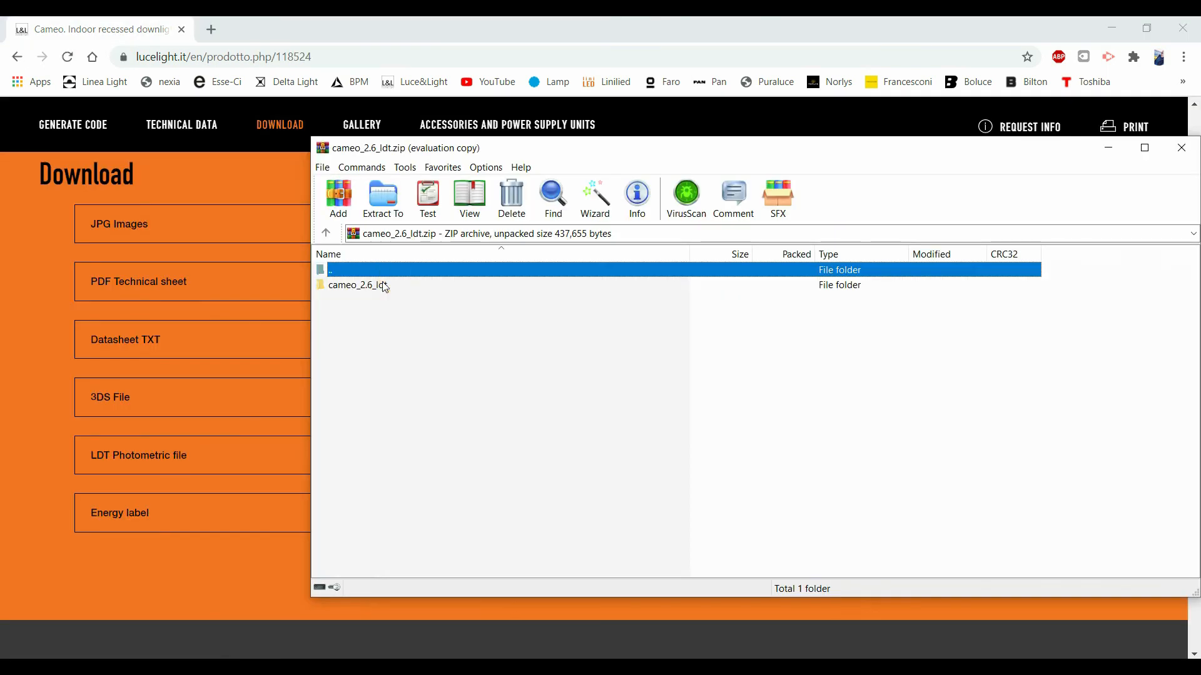
Bring CAMEO 2.6 L 32° [3000K 5W 24Vdc].LDT from the archive's cameo_2.6_ldt folder into the DIALux evo project as the active luminaire
double_click(385, 287)
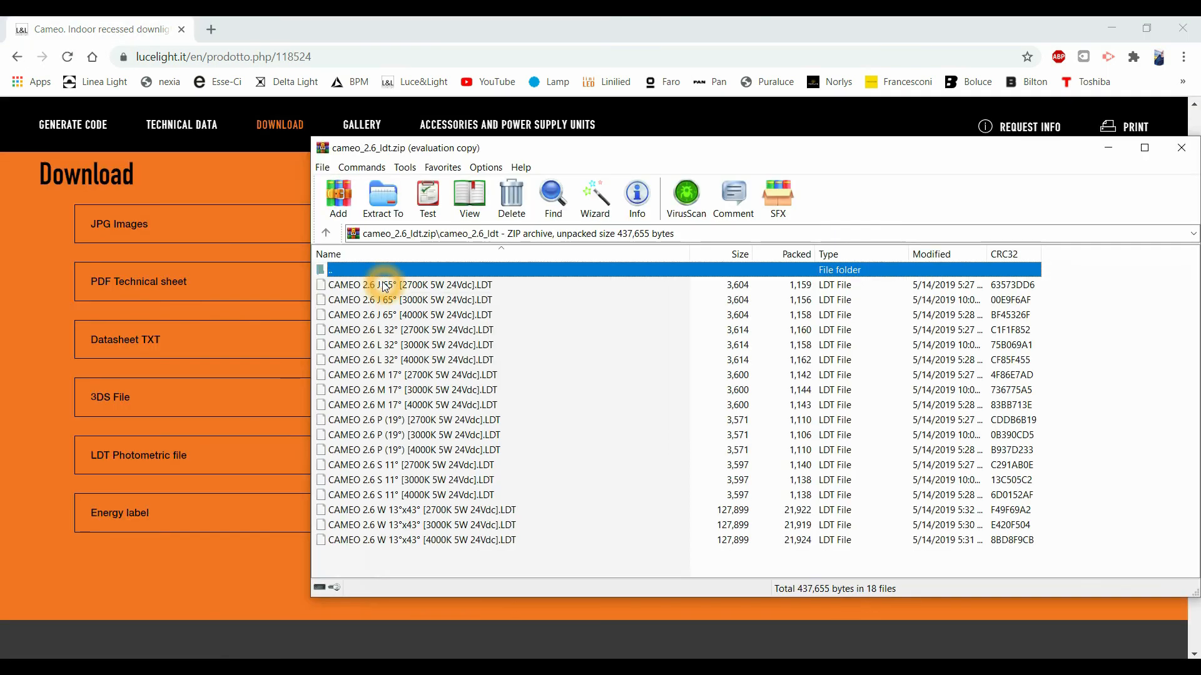
left_click(466, 312)
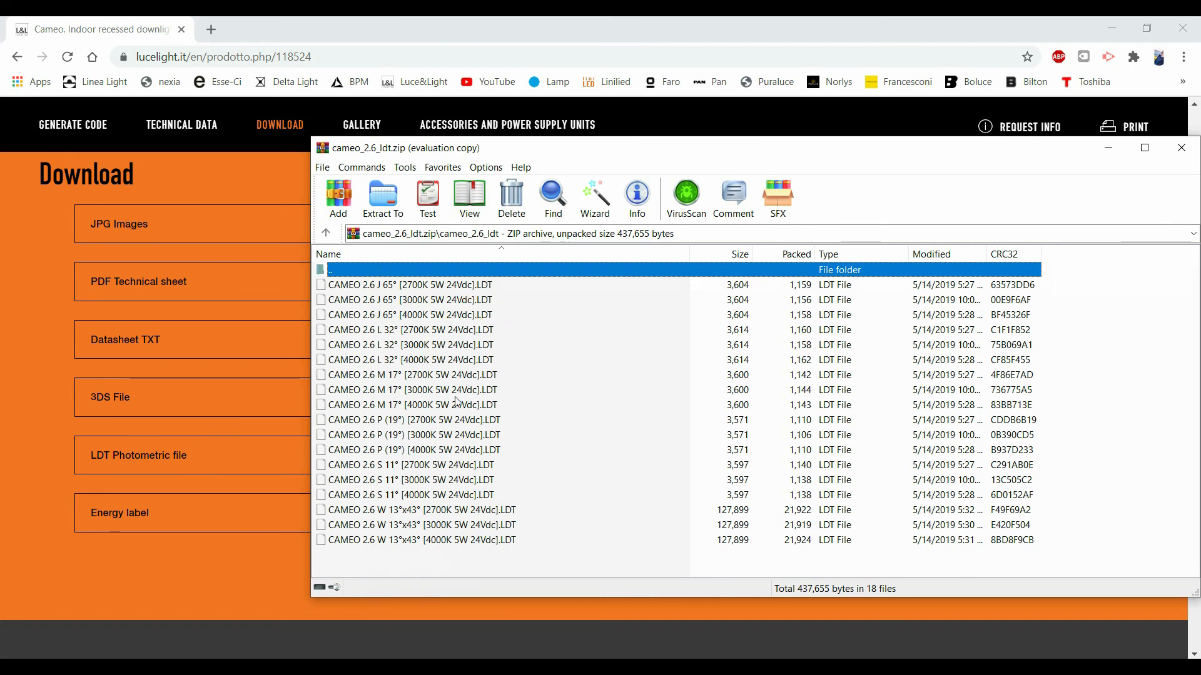
left_click(423, 379)
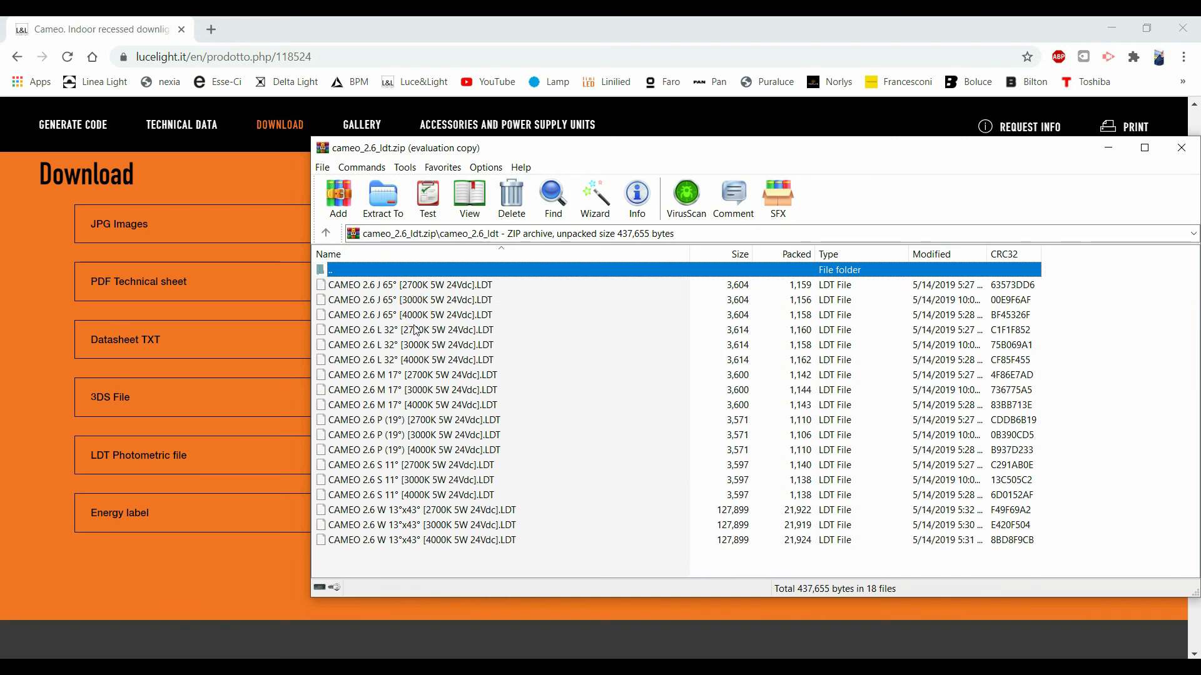
left_click(407, 349)
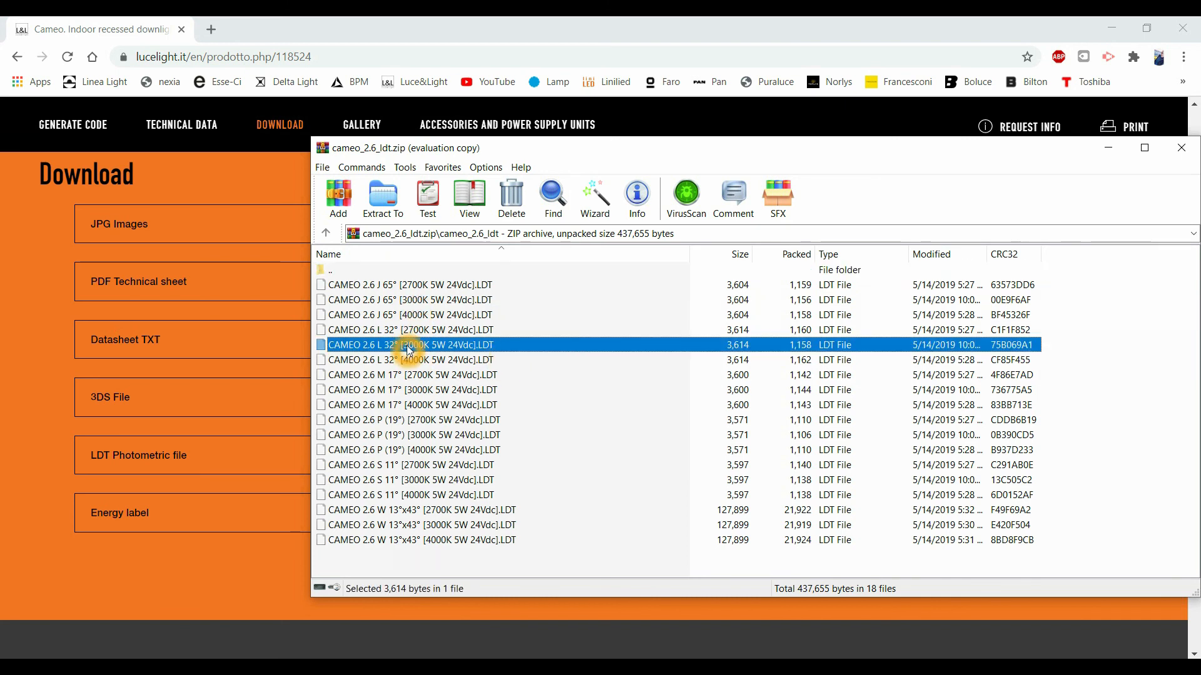
left_click_drag(411, 347, 542, 400)
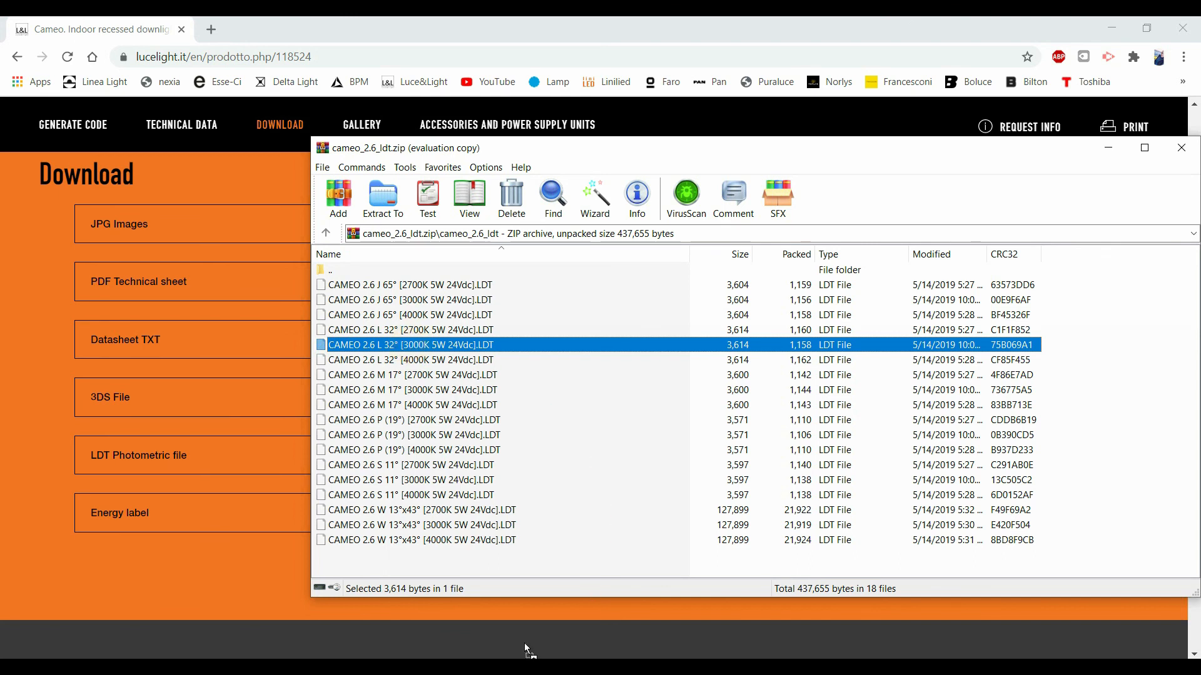
left_click_drag(413, 658, 686, 420)
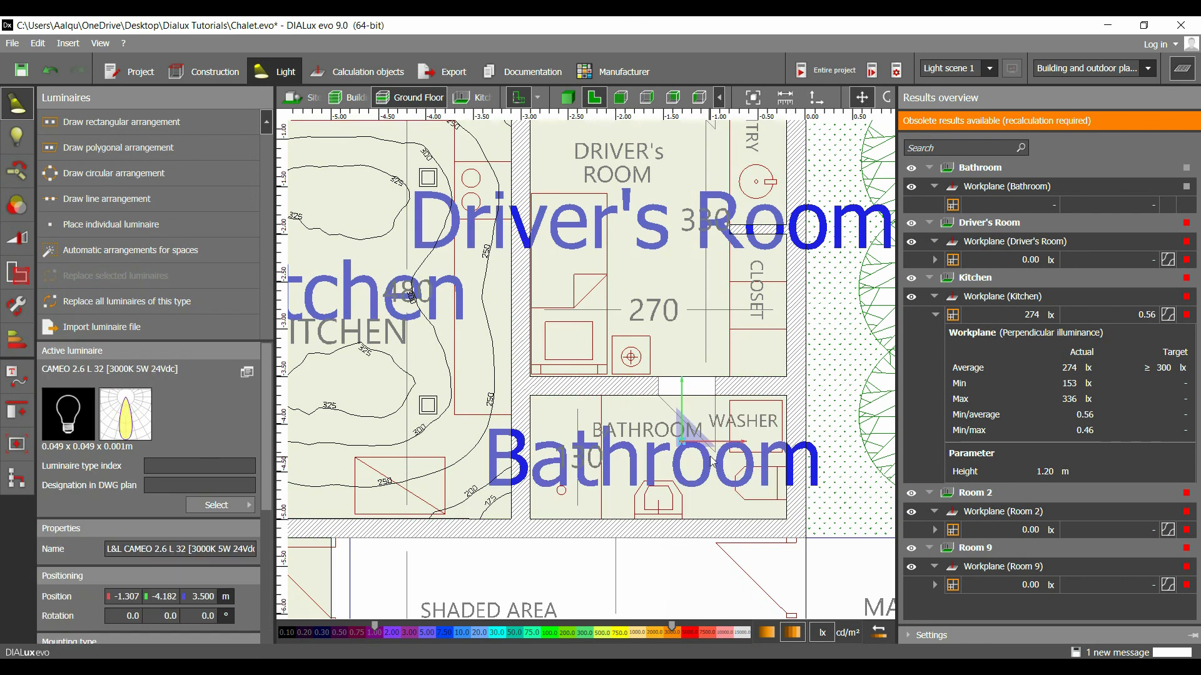
Create an automatic arrangement of the CAMEO 2.6 L 32 luminaire in the Bathroom
scroll(637, 447, "up", 5)
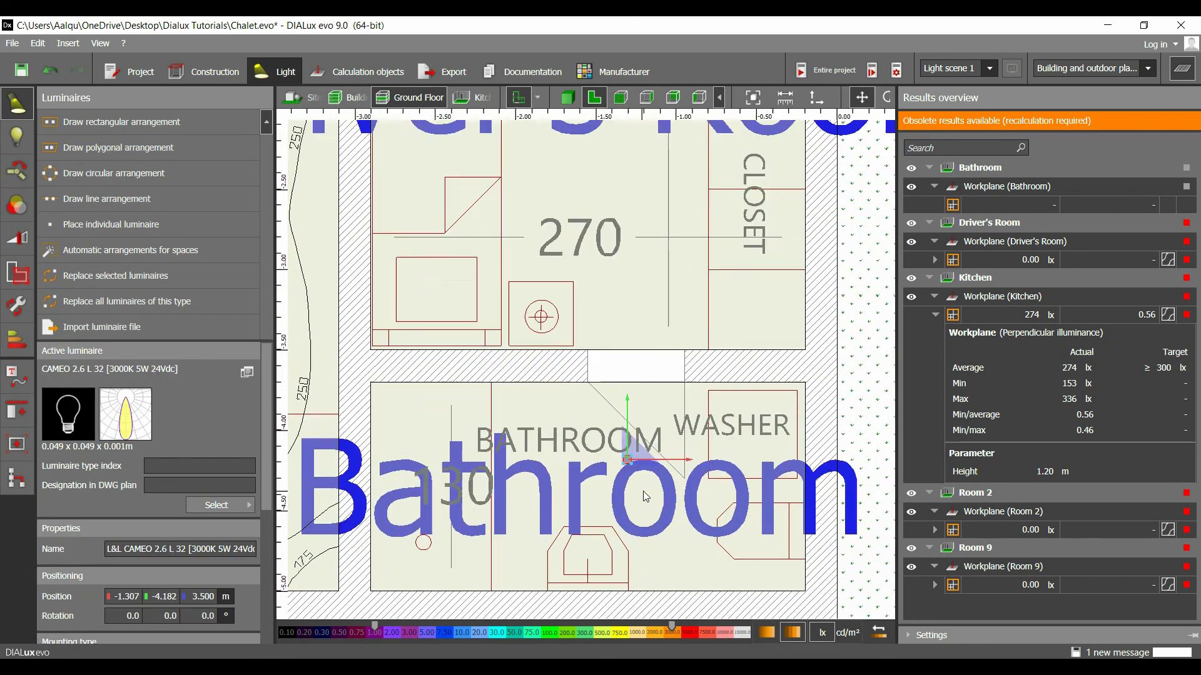
scroll(633, 444, "down", 4)
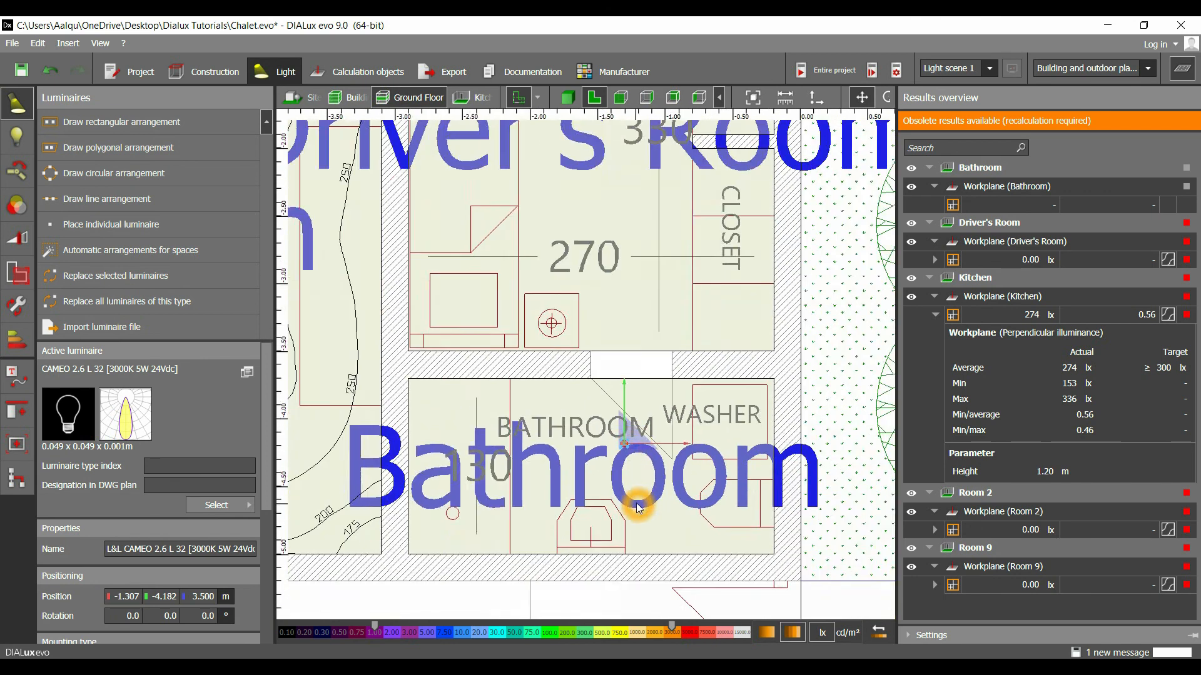
middle_click_drag(636, 503, 699, 492)
left_click(718, 477)
left_click(81, 253)
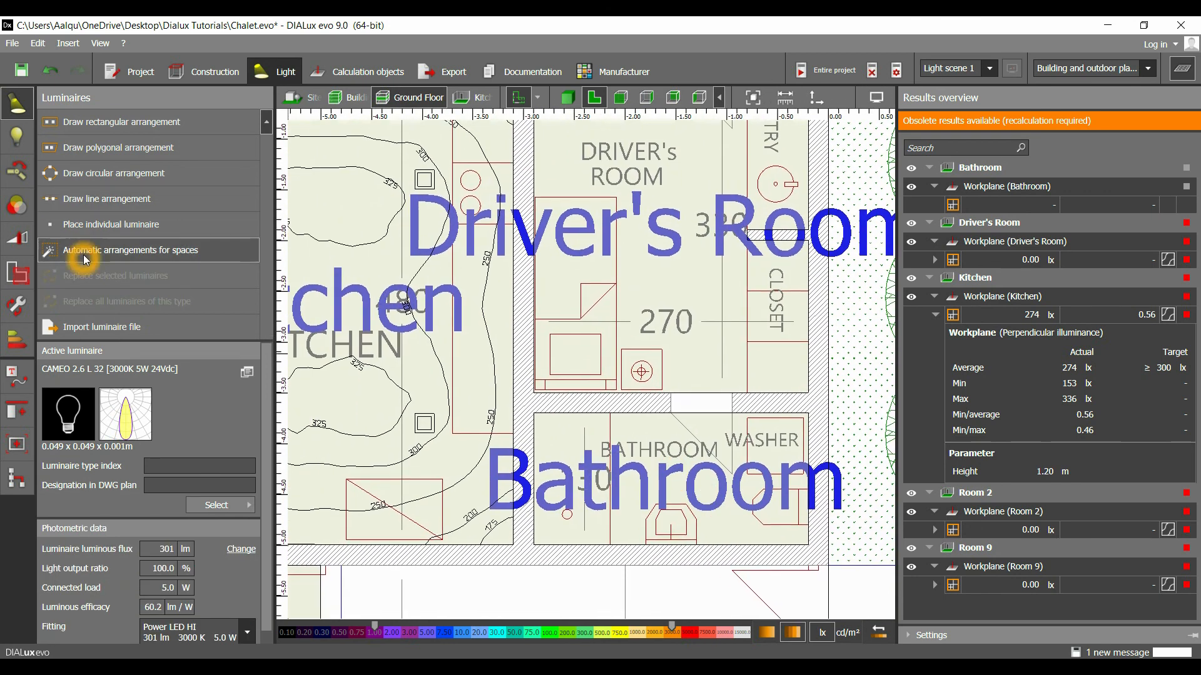
left_click(654, 466)
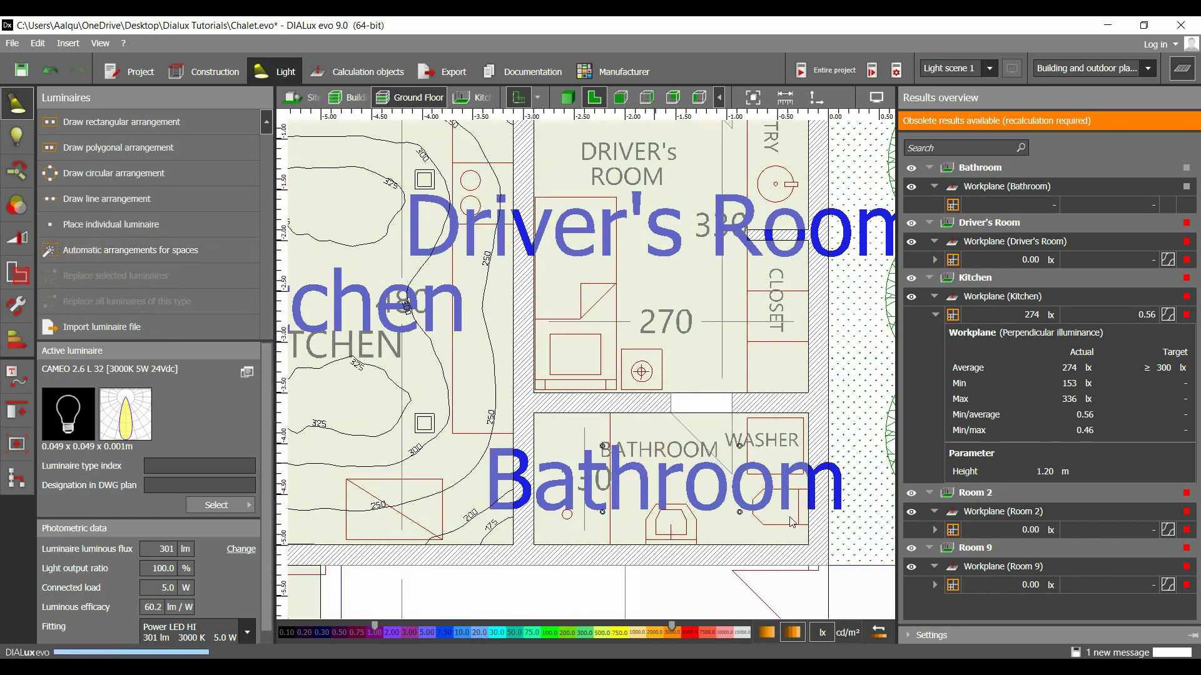
Show the Bathroom on its own in the 3D view and examine its ceiling luminaires
middle_click_drag(791, 520, 726, 440)
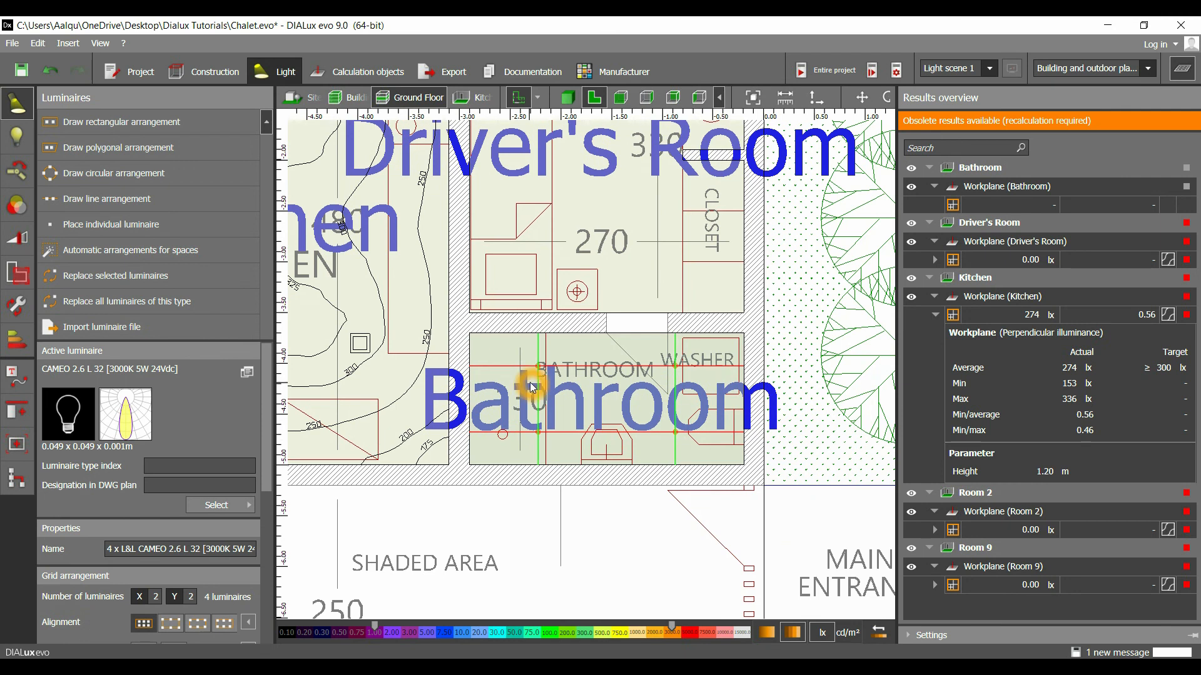
scroll(531, 386, "up", 2)
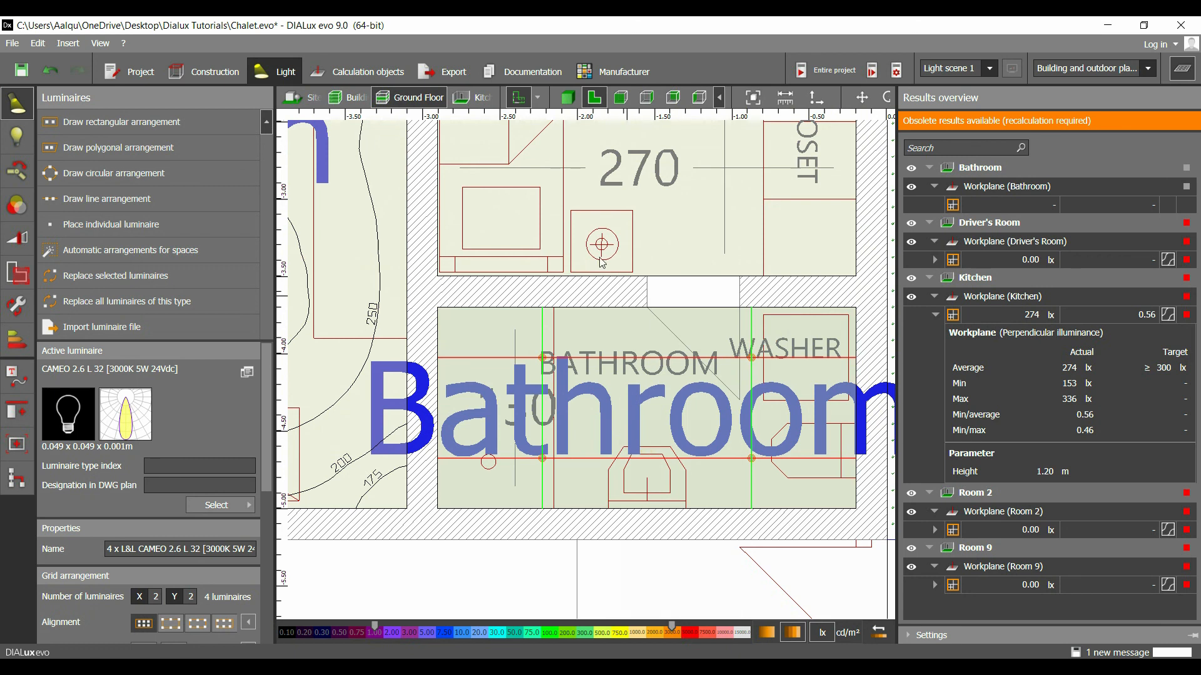
left_click(569, 97)
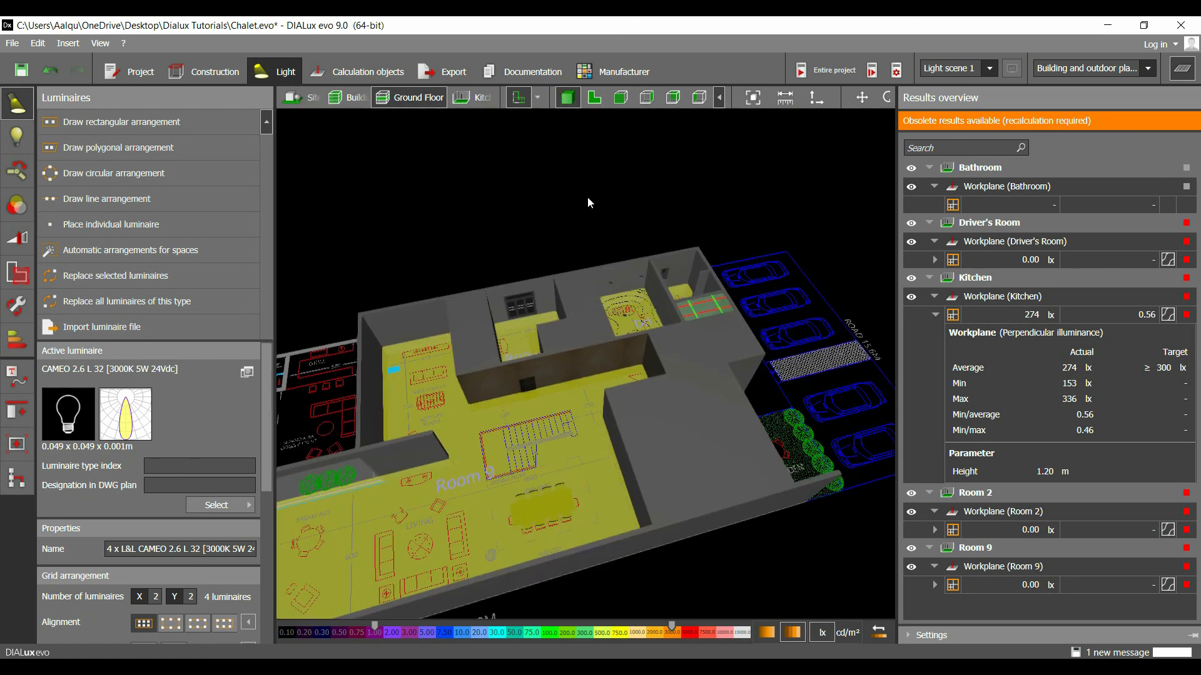
left_click(513, 98)
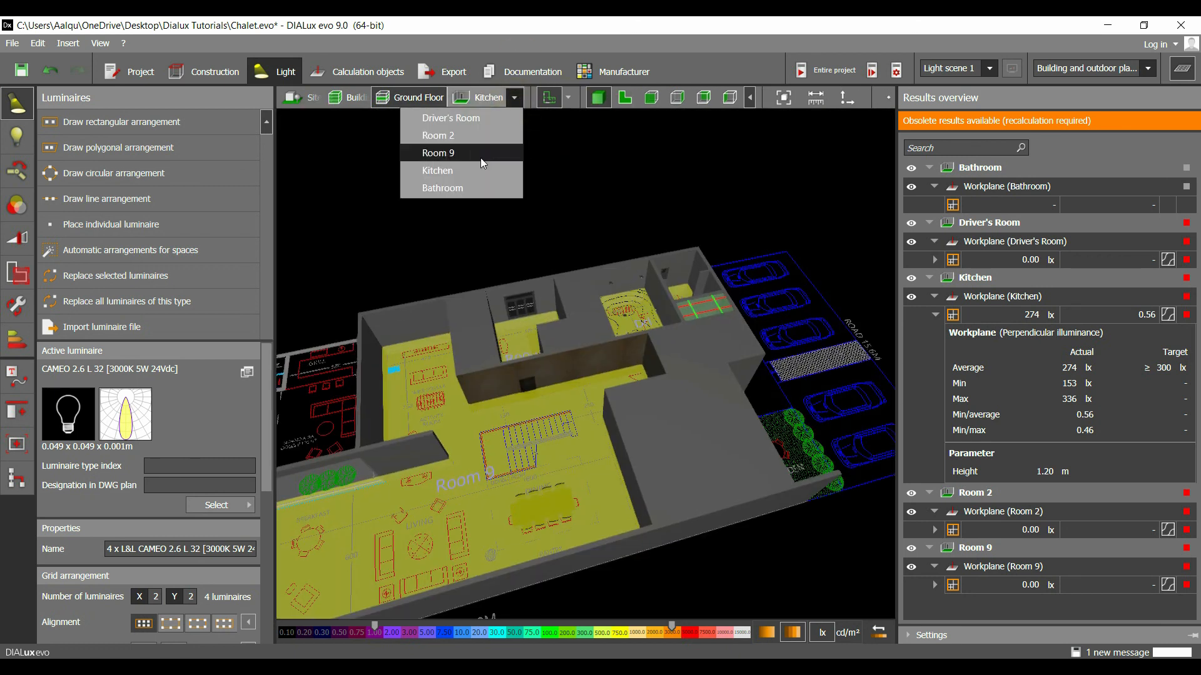
left_click(463, 186)
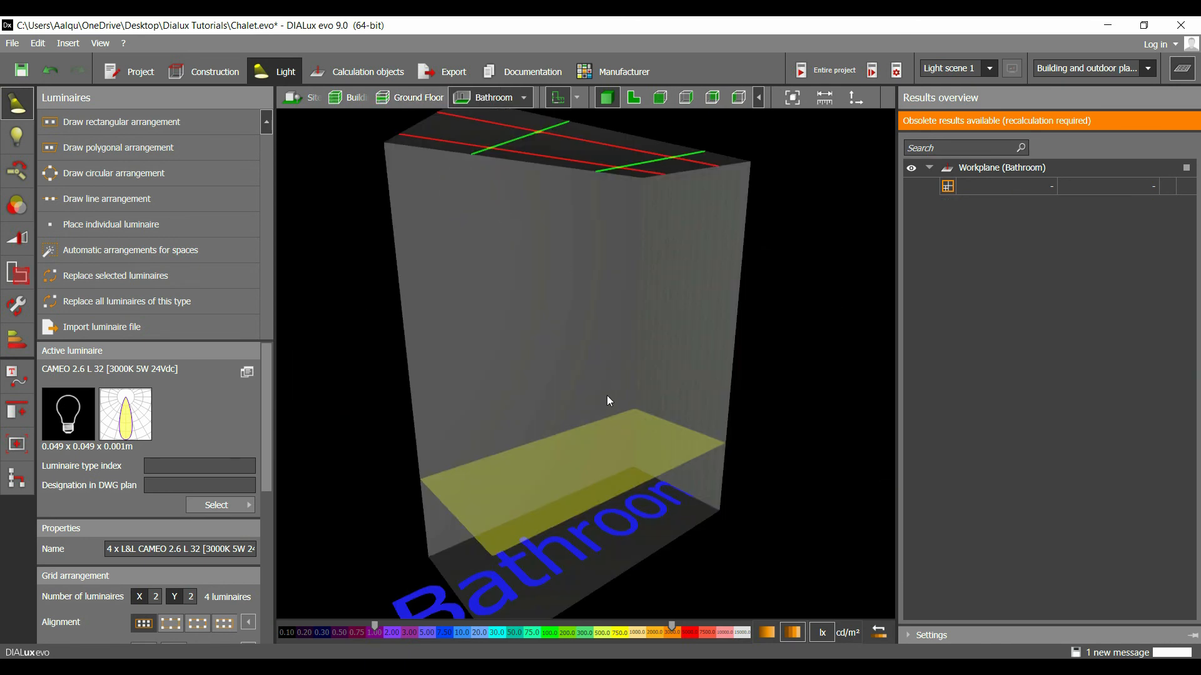
scroll(526, 154, "up", 5)
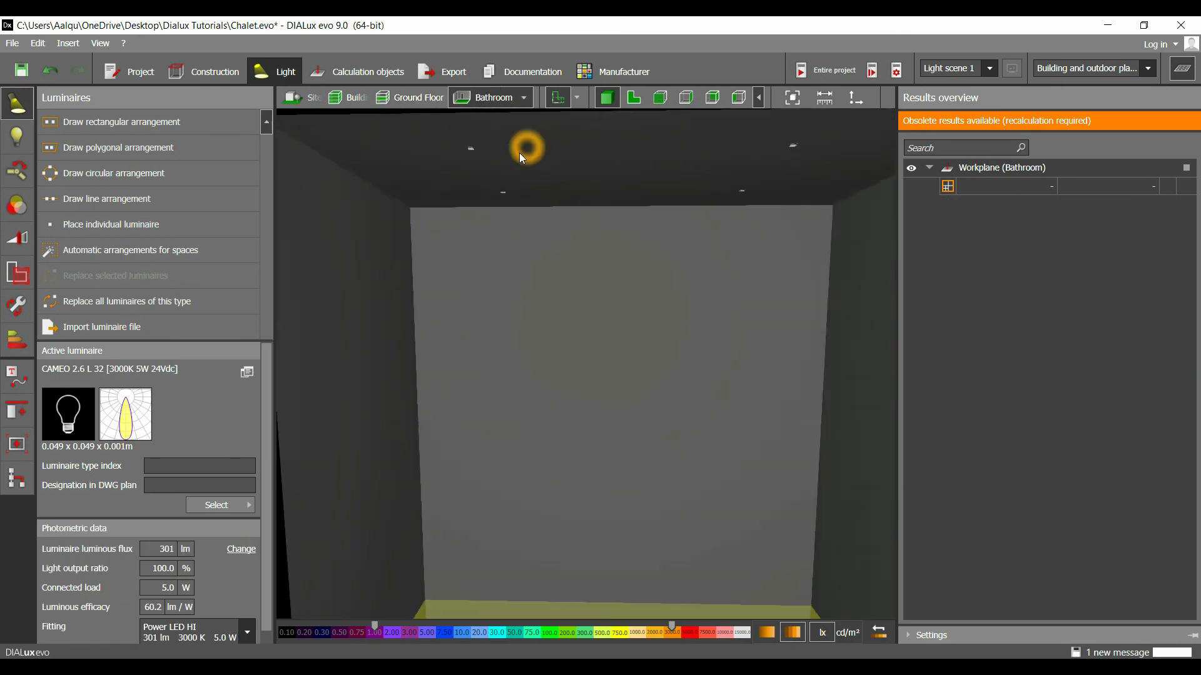
scroll(505, 185, "down", 6)
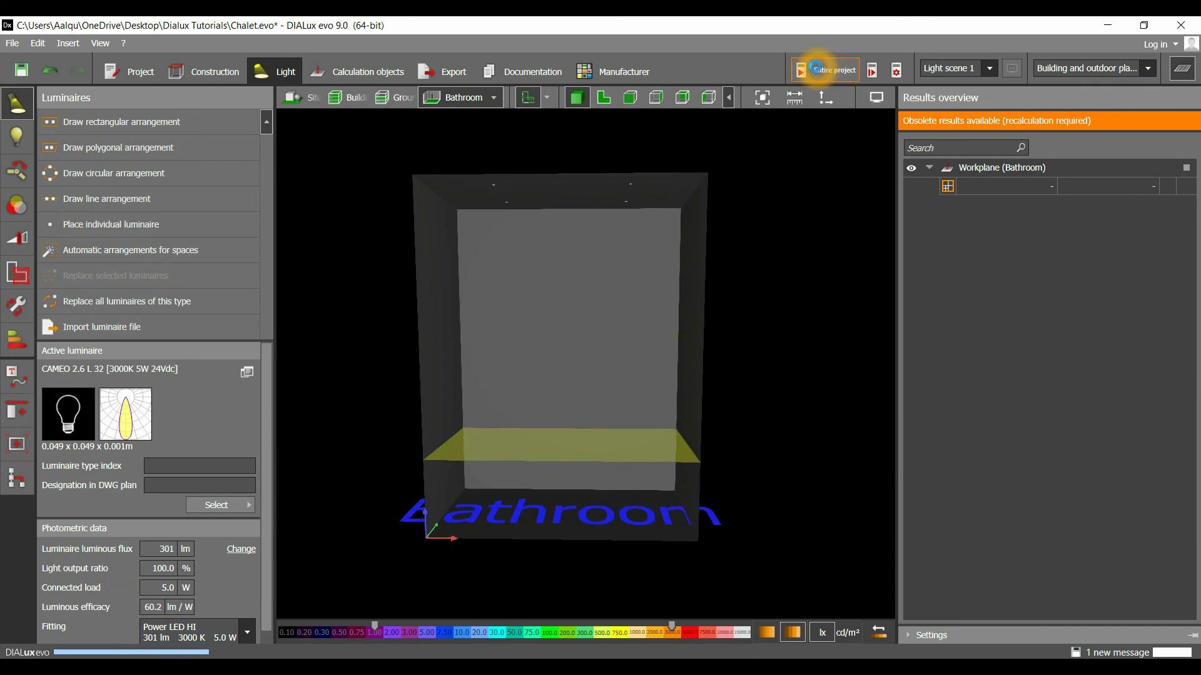
Calculate the entire project and examine the Bathroom's workplane result and rendered lighting in 3D
left_click(814, 68)
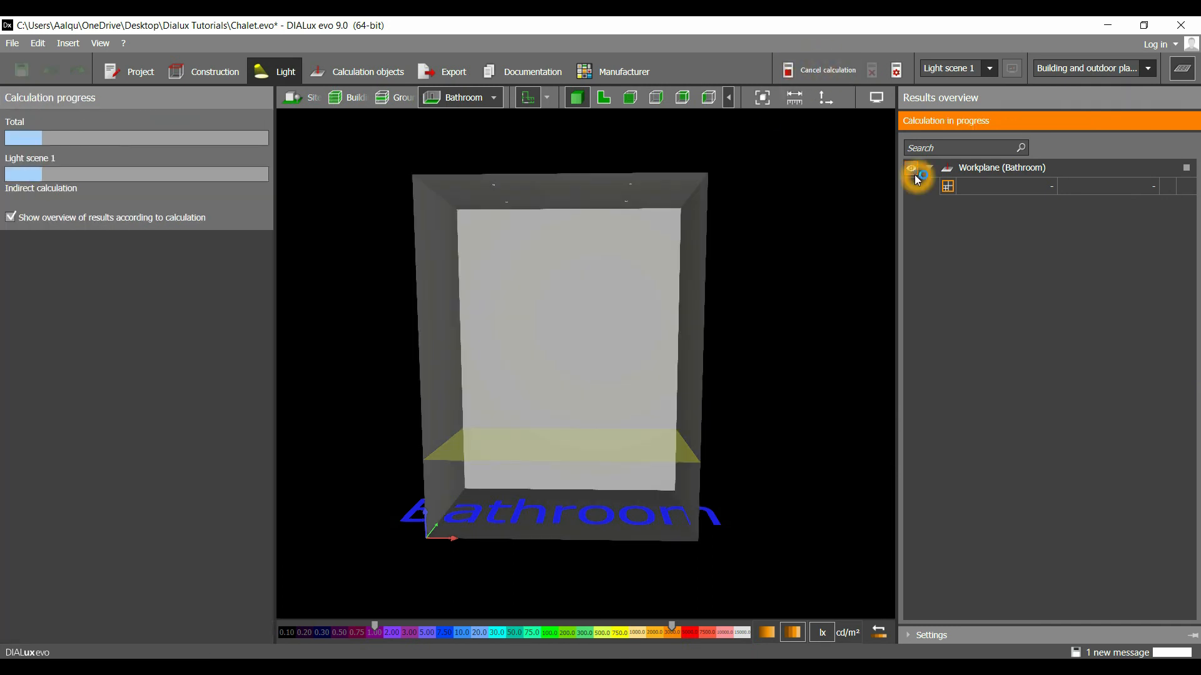
left_click(975, 233)
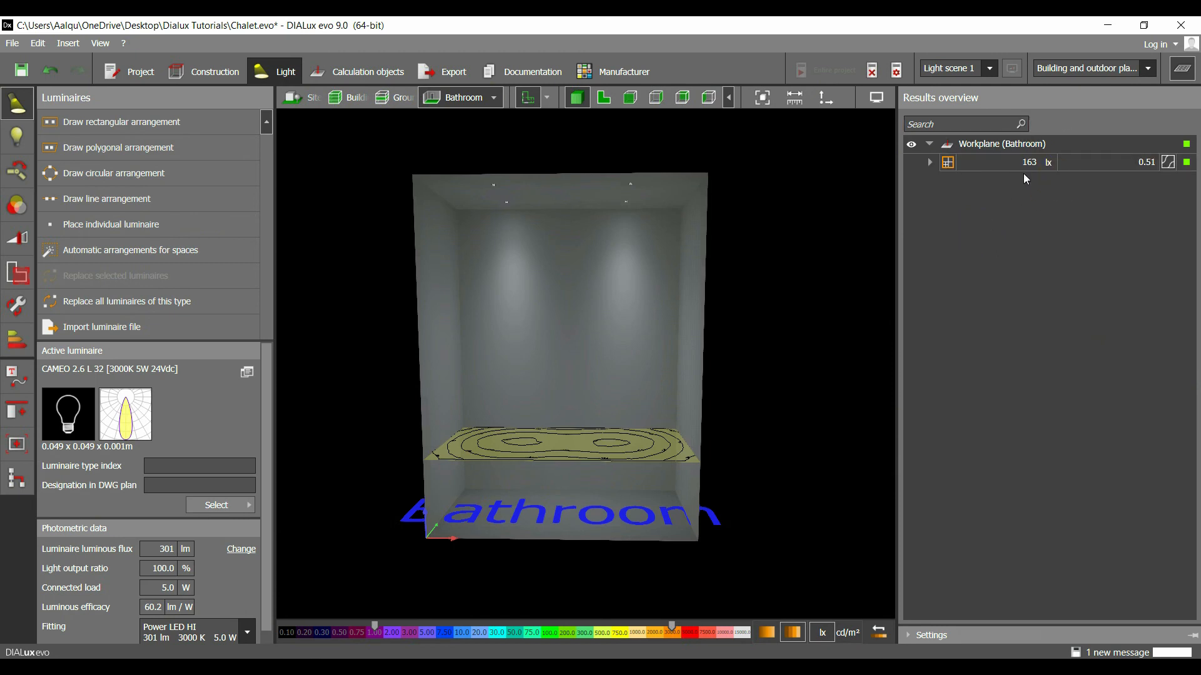
left_click_drag(719, 348, 515, 330)
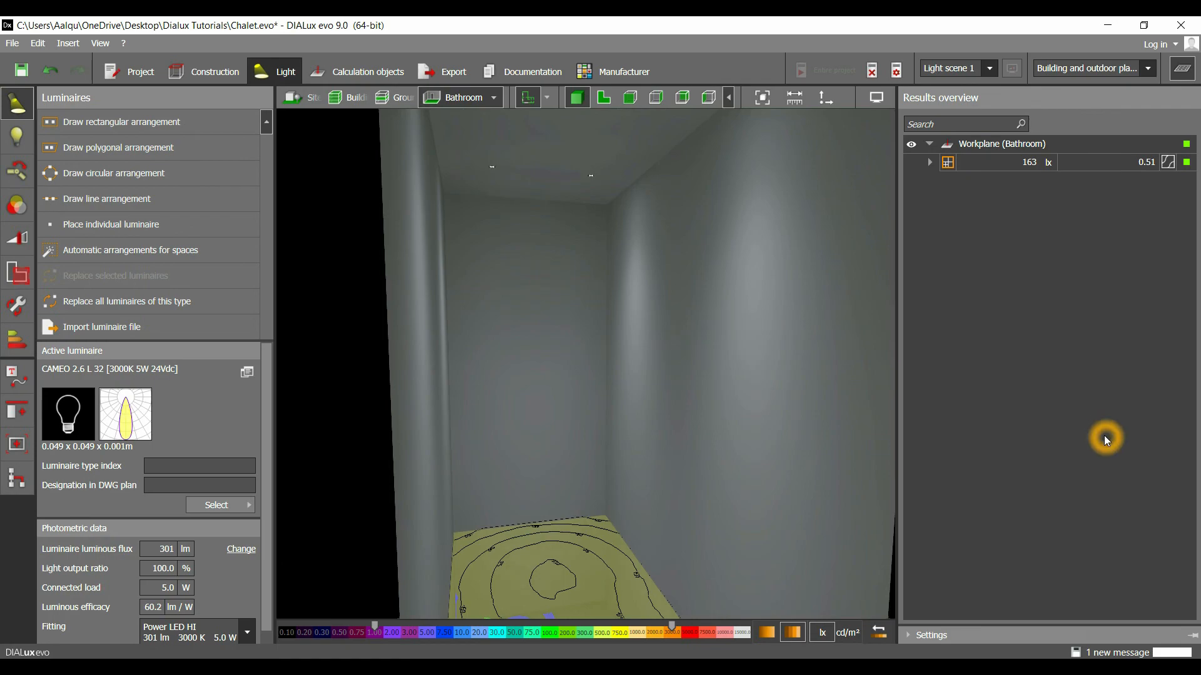